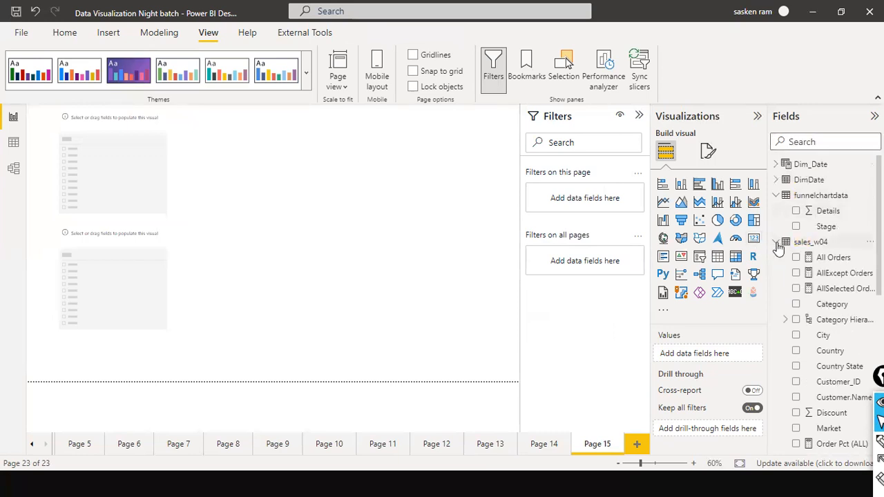
Populate the upper empty slicer with the Dim_Date Year field, displayed as a list in a shortened frame
click(776, 243)
click(775, 164)
drag(821, 228, 109, 158)
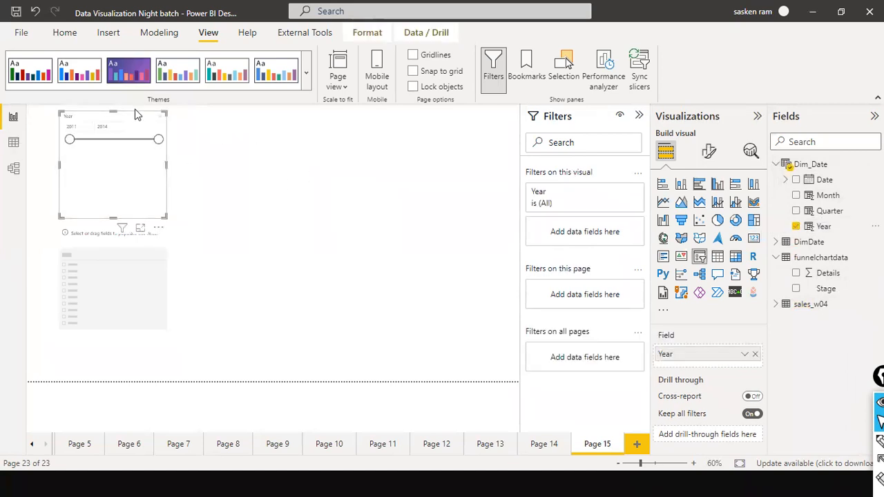
click(158, 121)
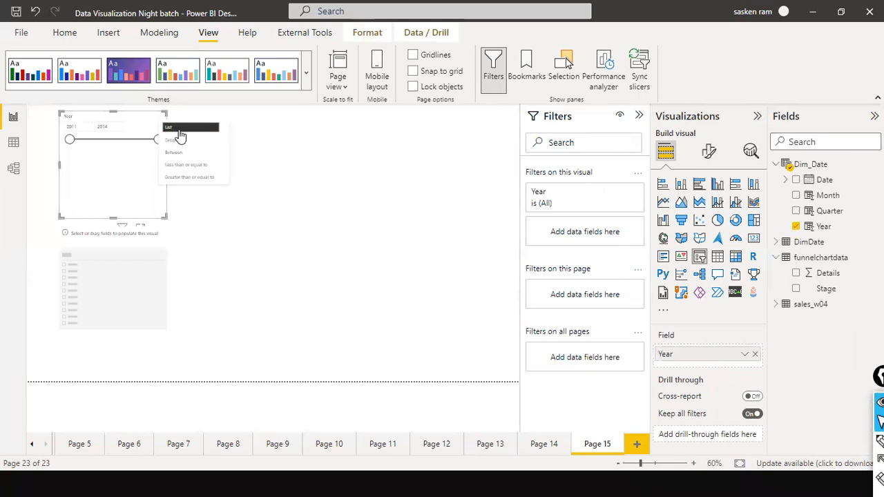
click(178, 135)
drag(113, 218, 132, 182)
Move the remaining empty slicer up beneath the Year slicer and populate it with the sales_w04 Region field
drag(134, 250, 134, 232)
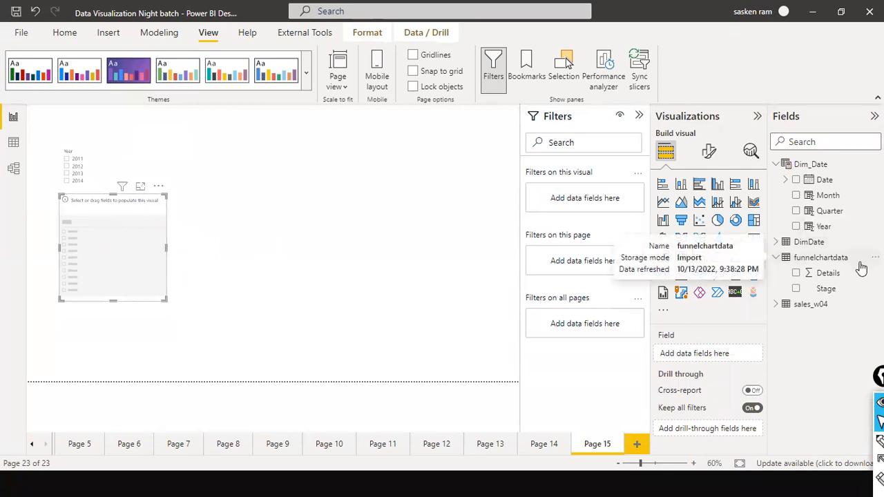
click(777, 306)
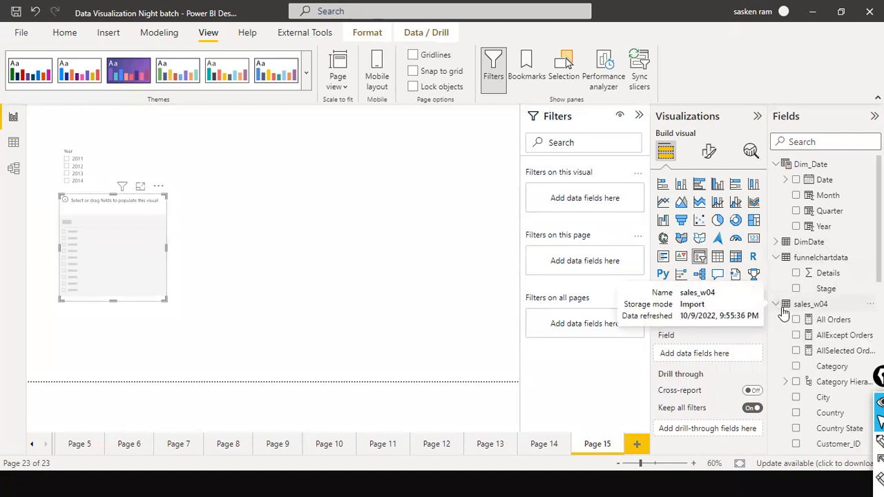
scroll(825, 310, down, 3)
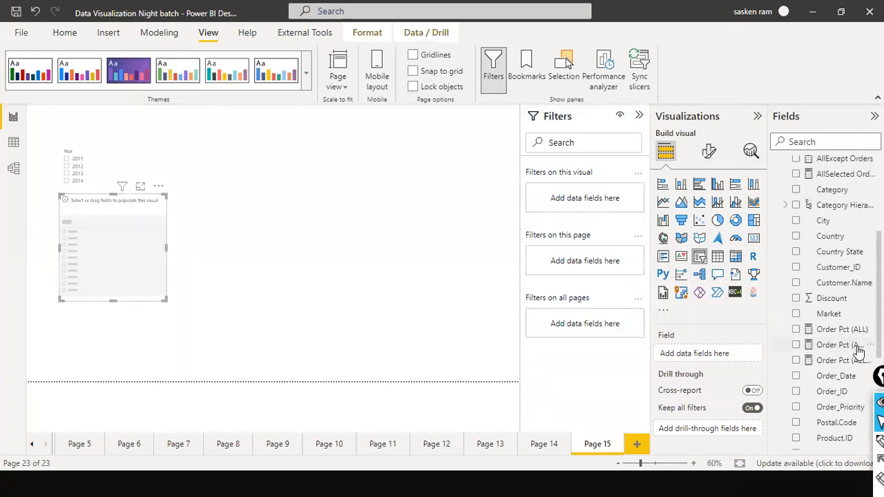
click(825, 142)
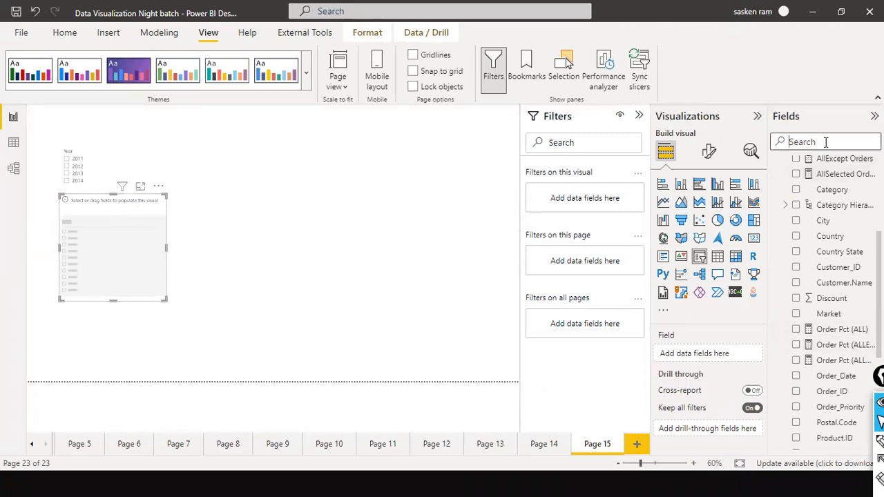
text(reg)
drag(828, 180, 104, 243)
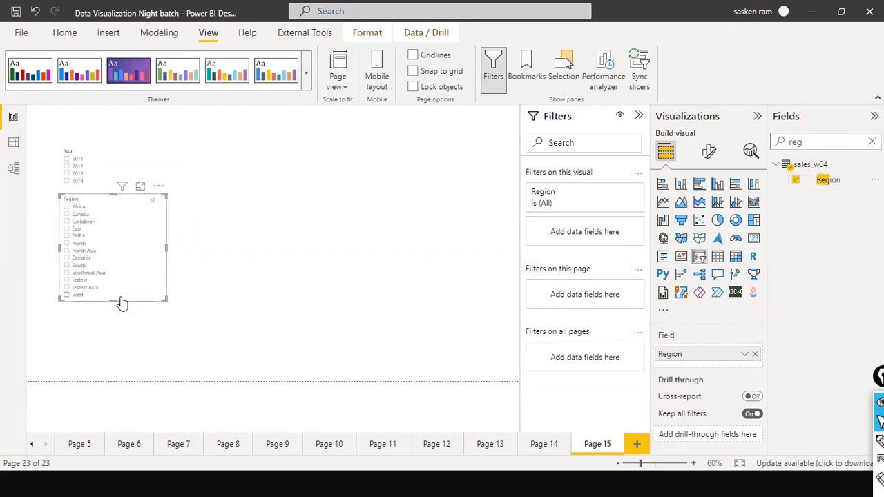
Narrow the Region and Year slicers and clear the field search
drag(165, 248, 136, 249)
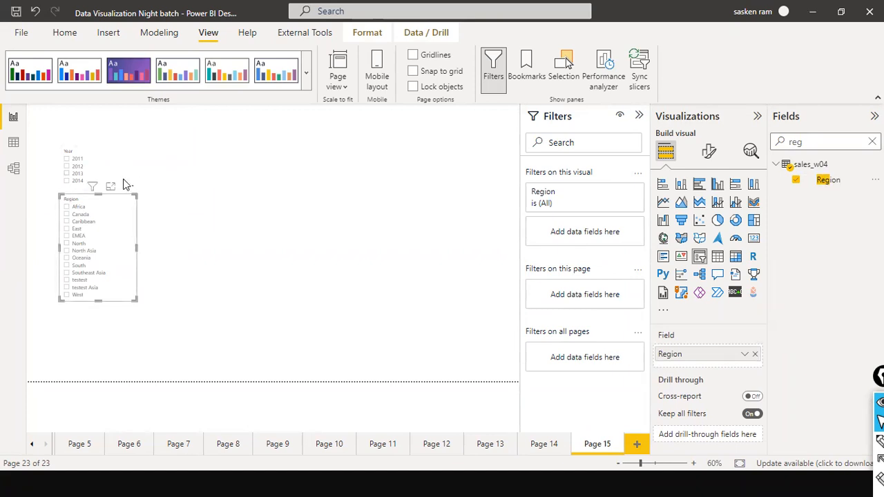
click(169, 176)
drag(165, 169, 147, 169)
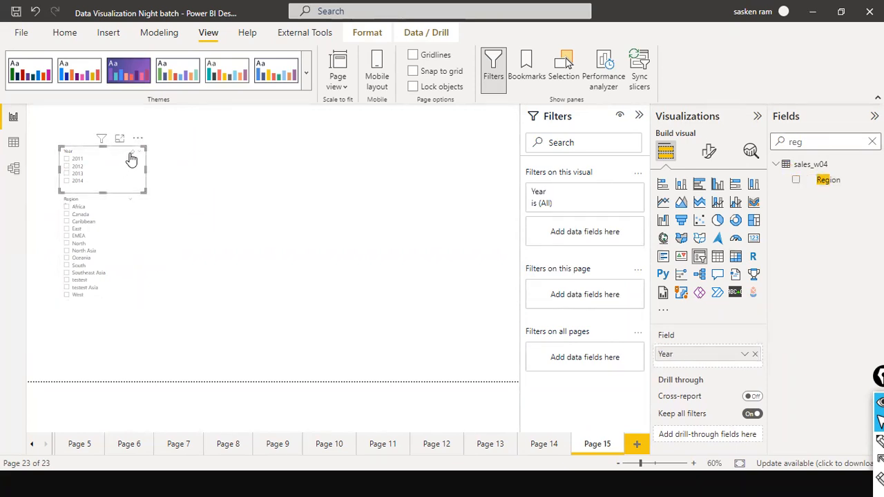
click(197, 261)
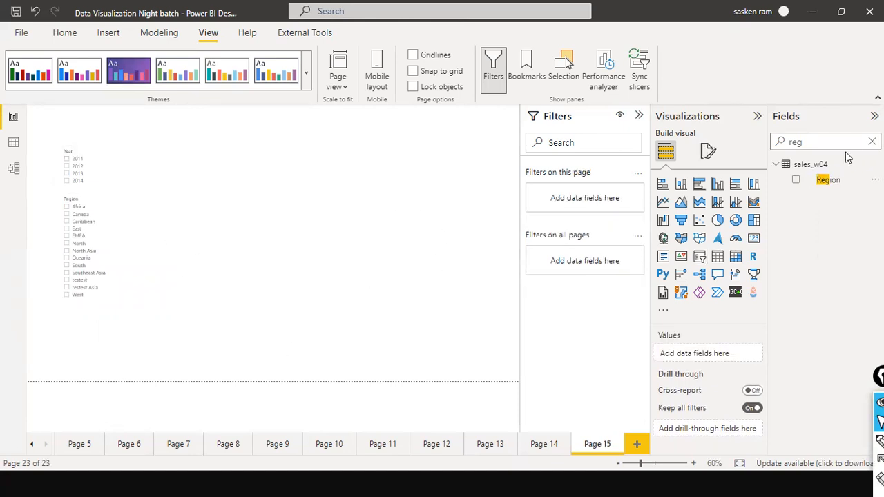
click(871, 142)
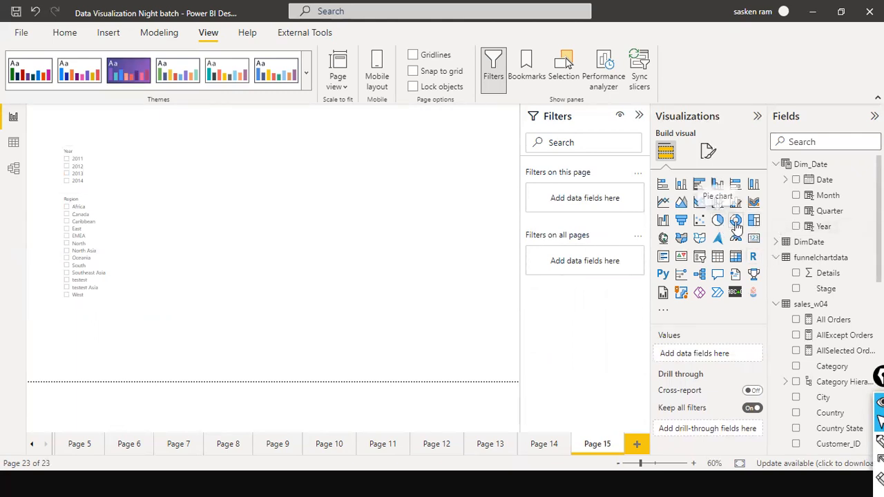
Examine the existing visuals on report pages 14 back through 8 for a chart to reuse
click(532, 446)
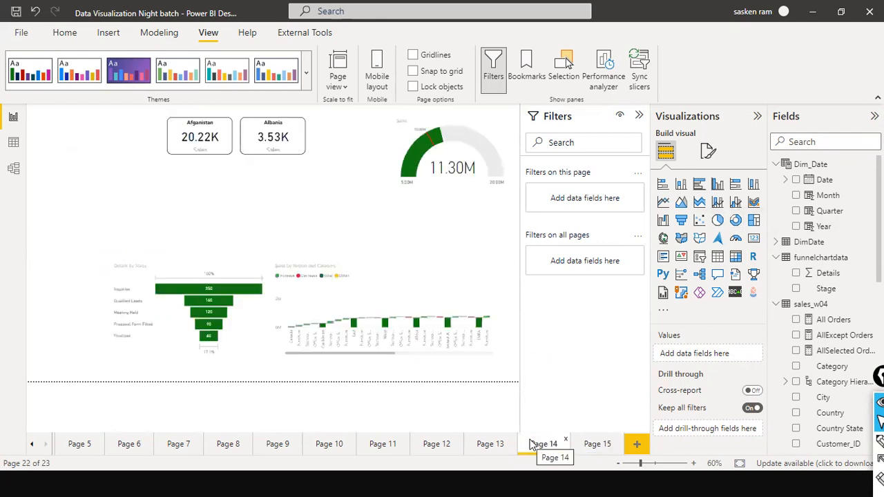
click(479, 448)
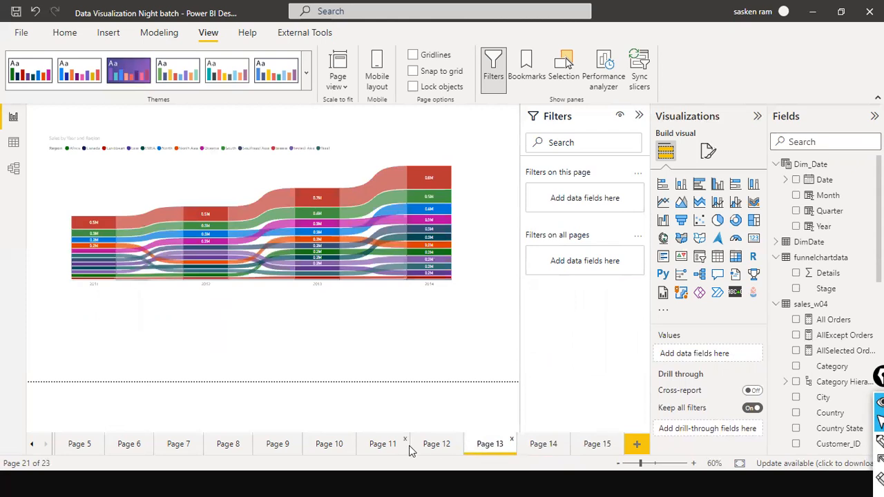
click(435, 447)
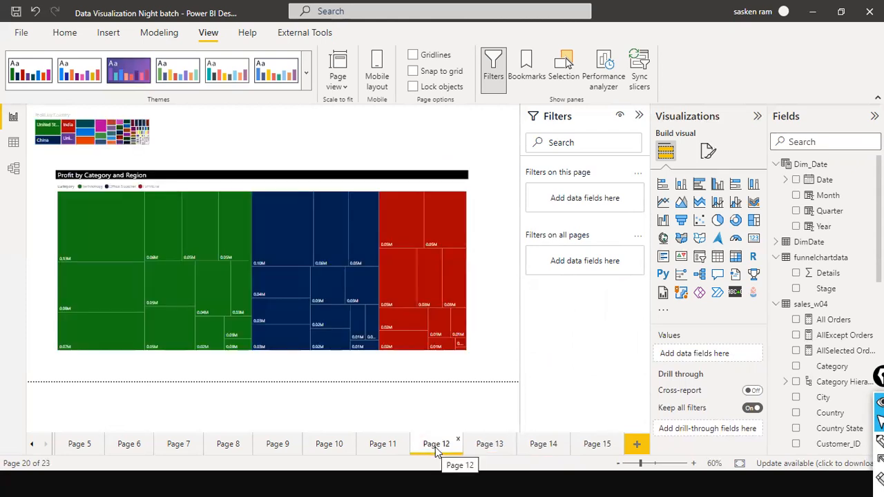
click(378, 447)
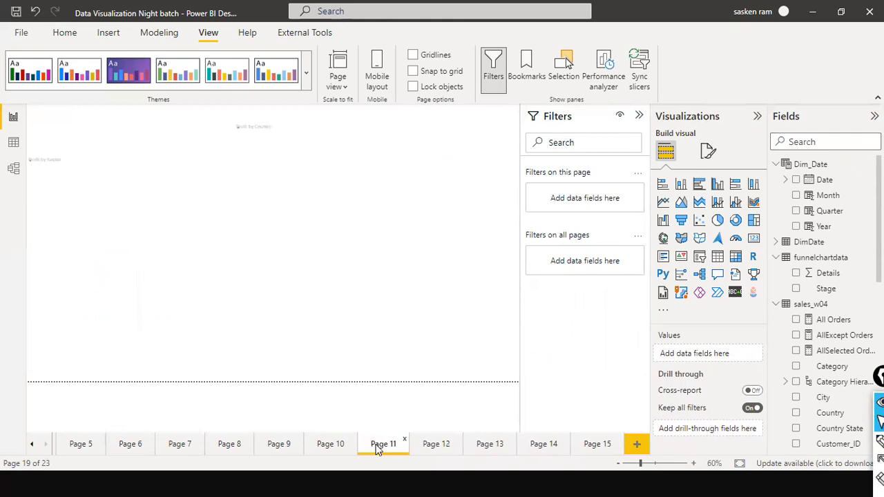
click(334, 444)
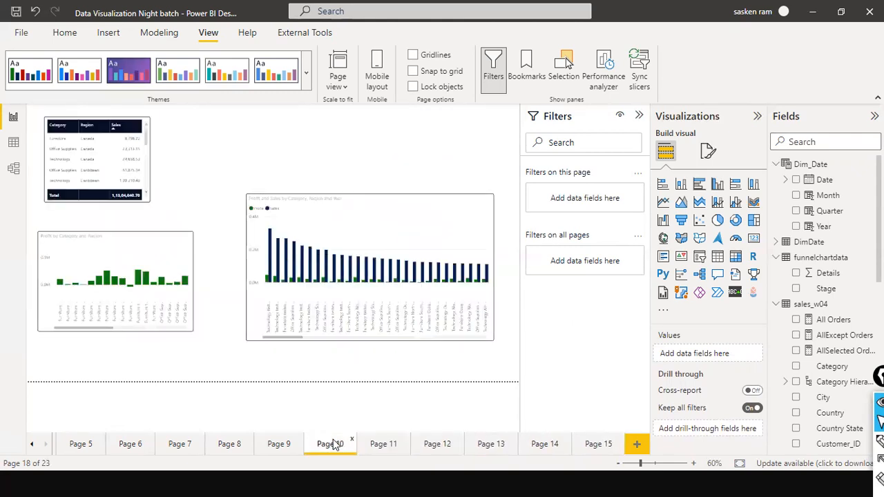
click(270, 442)
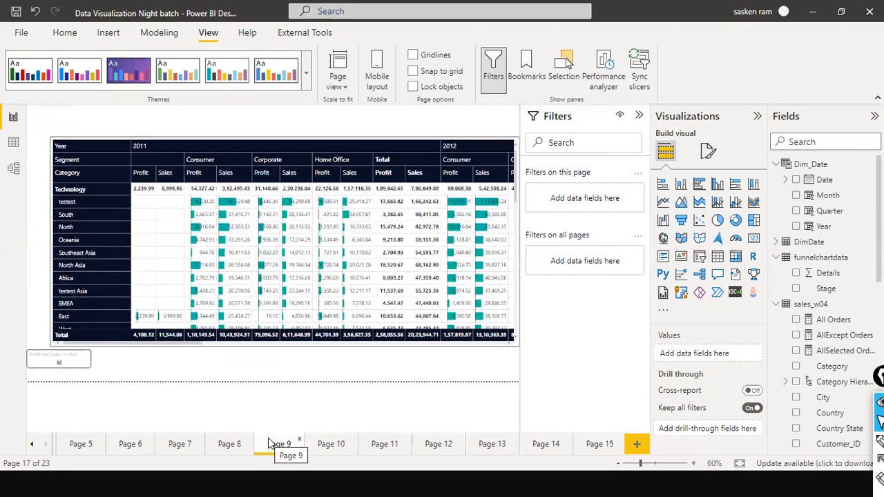
click(233, 445)
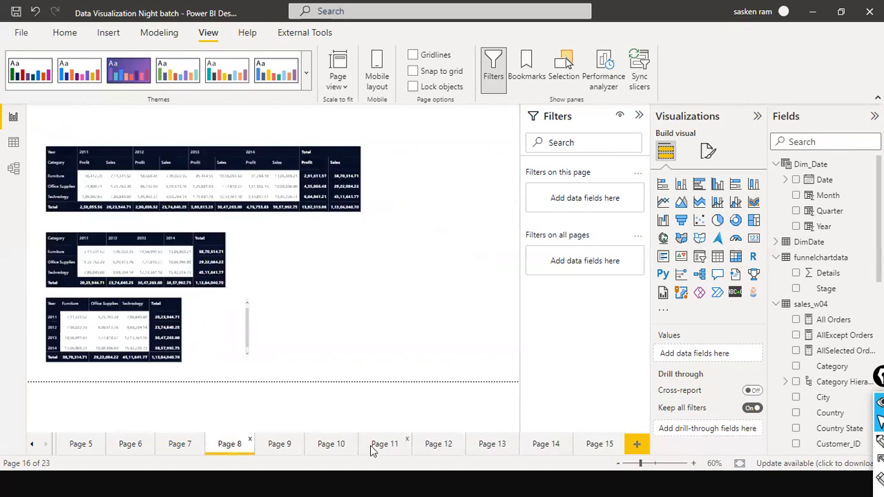
Copy the Profit by Category and Region treemap from Page 12 and paste it onto Page 15
click(443, 447)
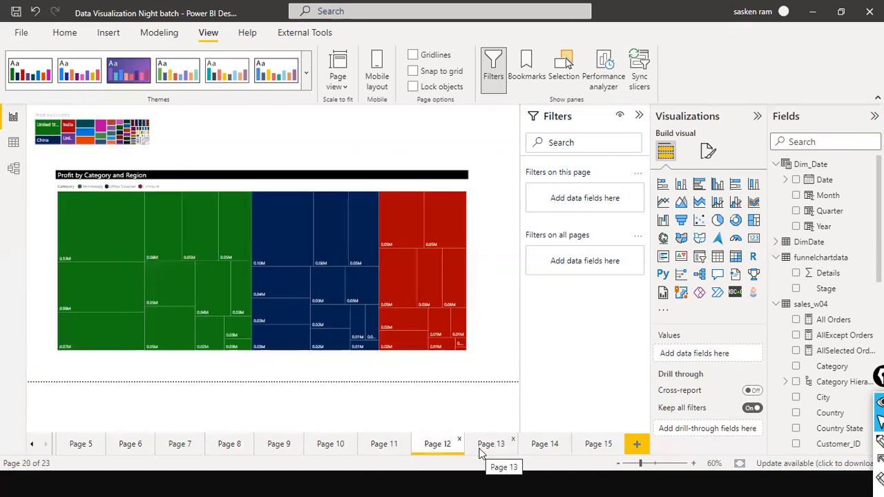
click(408, 174)
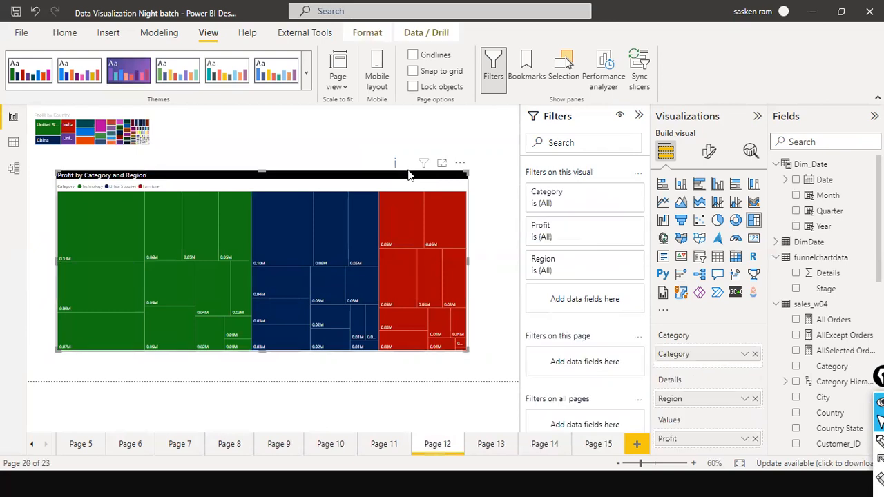
right_click(407, 176)
mouse_move(445, 227)
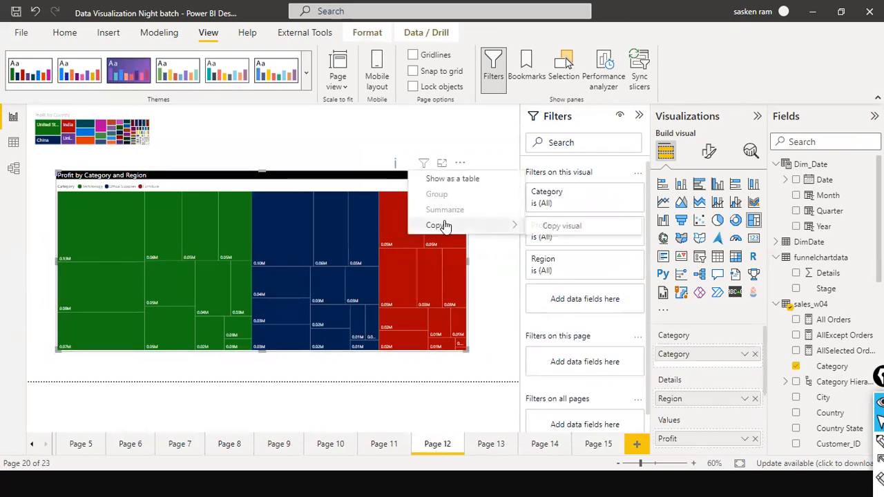
click(552, 225)
click(594, 443)
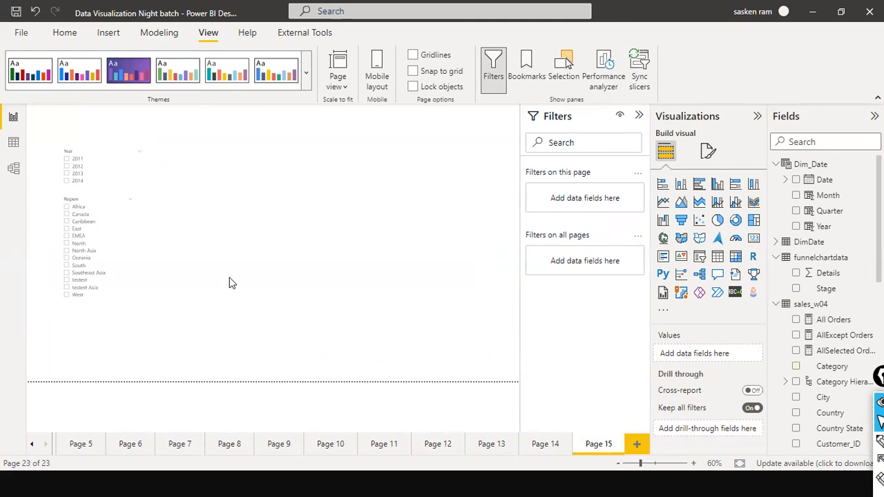
key(ctrl+v)
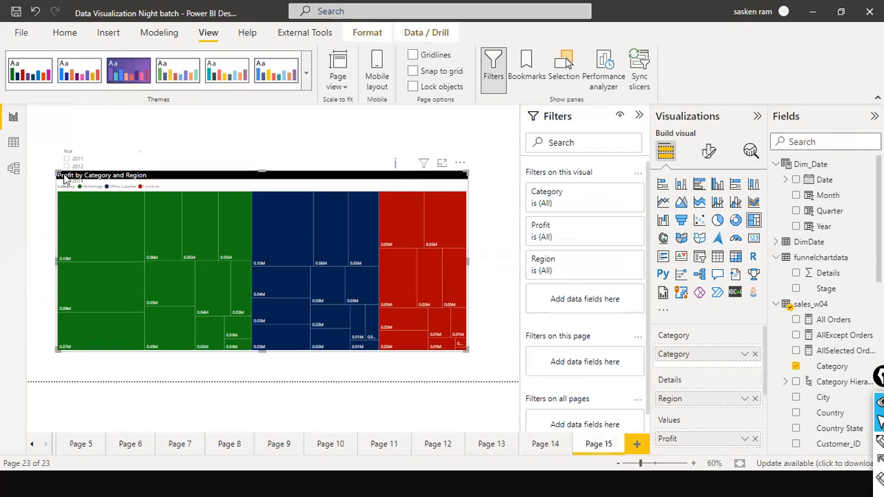
Shrink the pasted treemap and place it in the lower-right corner of the report page, with the Filters pane collapsed
drag(63, 178, 156, 210)
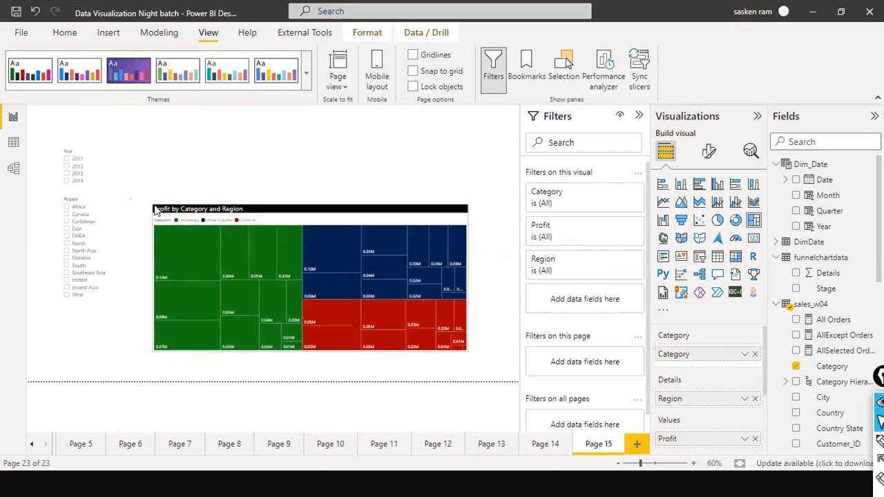
drag(305, 214, 327, 237)
drag(163, 227, 282, 259)
drag(345, 260, 369, 265)
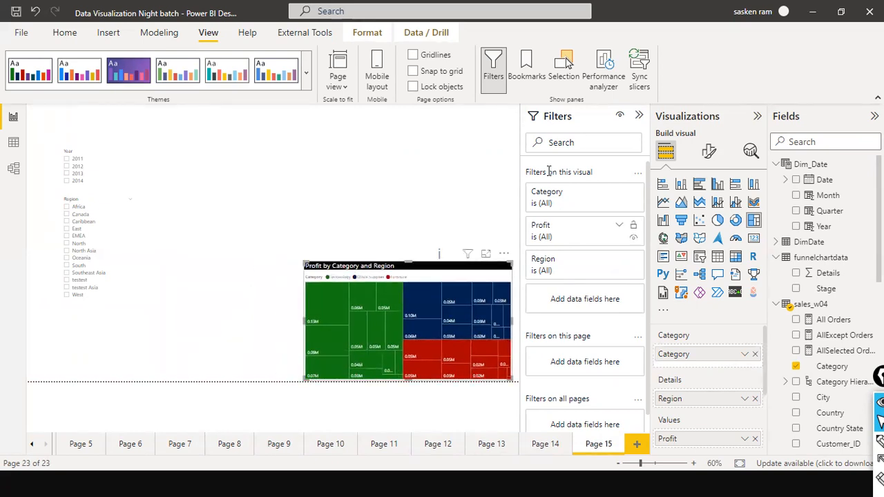
click(639, 115)
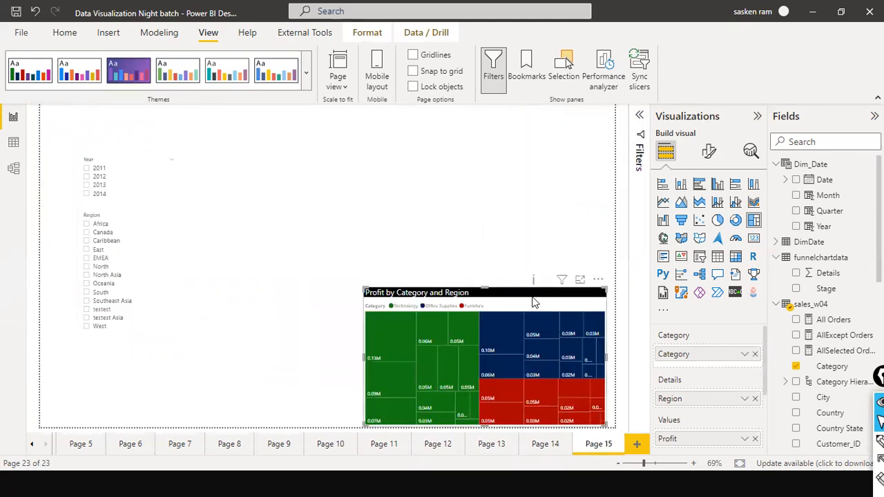
drag(532, 299, 534, 284)
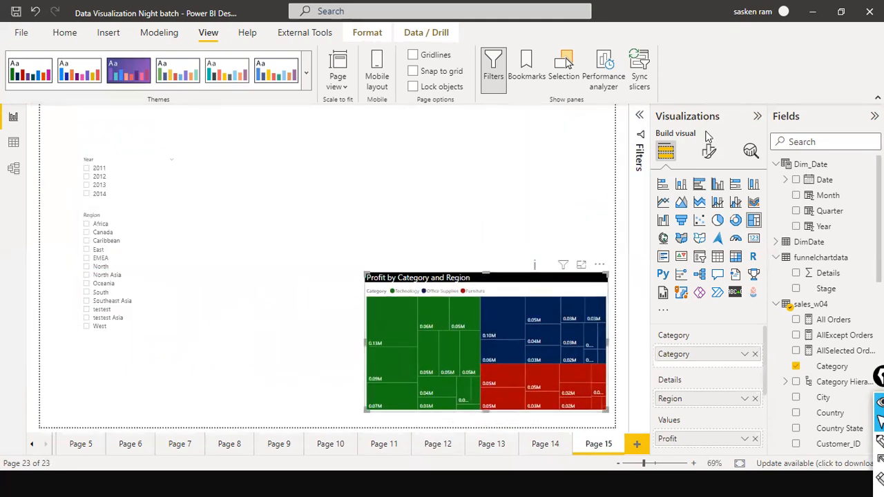
Add an empty clustered column chart beside the Year slicer and an empty donut chart to the right of it
click(300, 267)
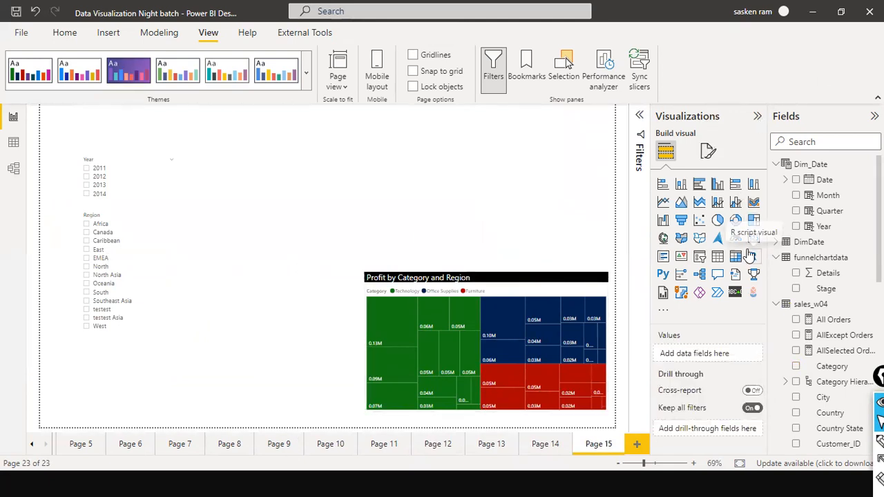
click(718, 185)
drag(123, 380, 226, 216)
click(310, 207)
click(735, 221)
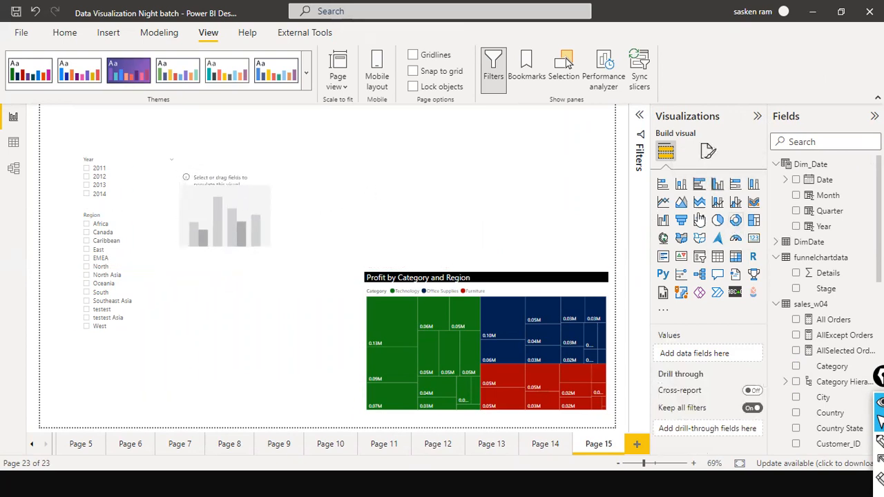
drag(123, 373, 357, 199)
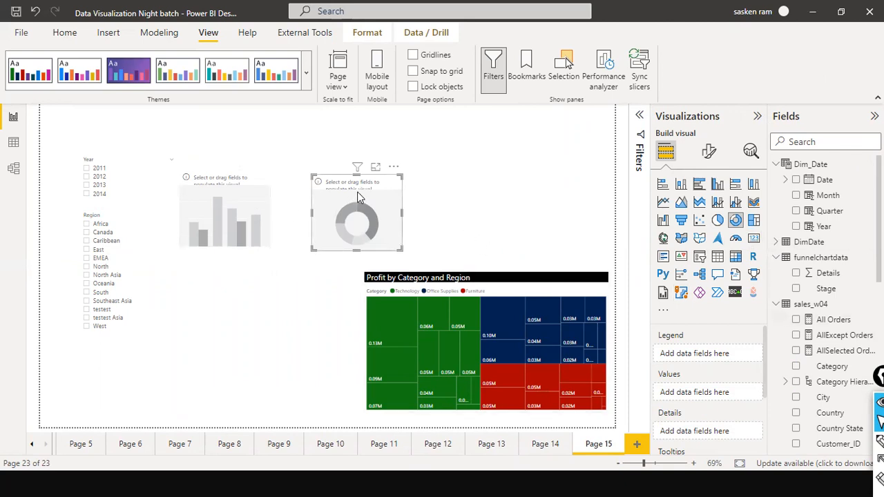
Populate the donut chart with Category as the legend and Profit as the values
scroll(814, 235, down, 5)
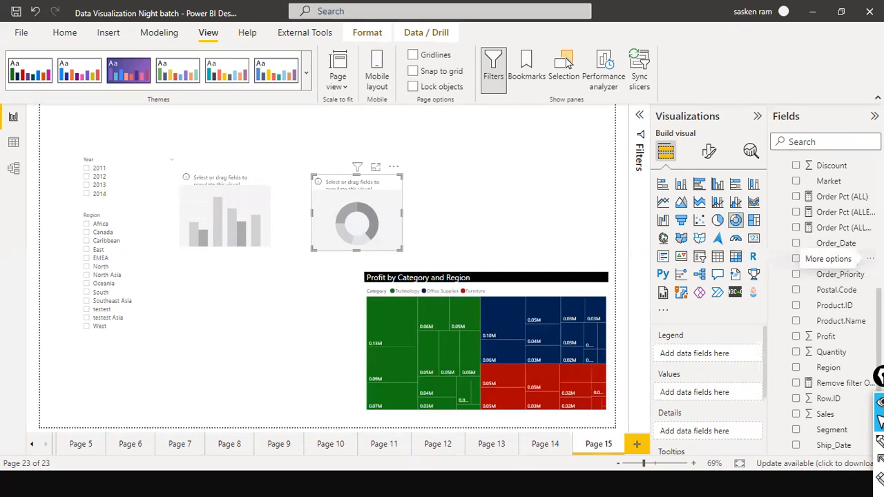
scroll(863, 261, up, 5)
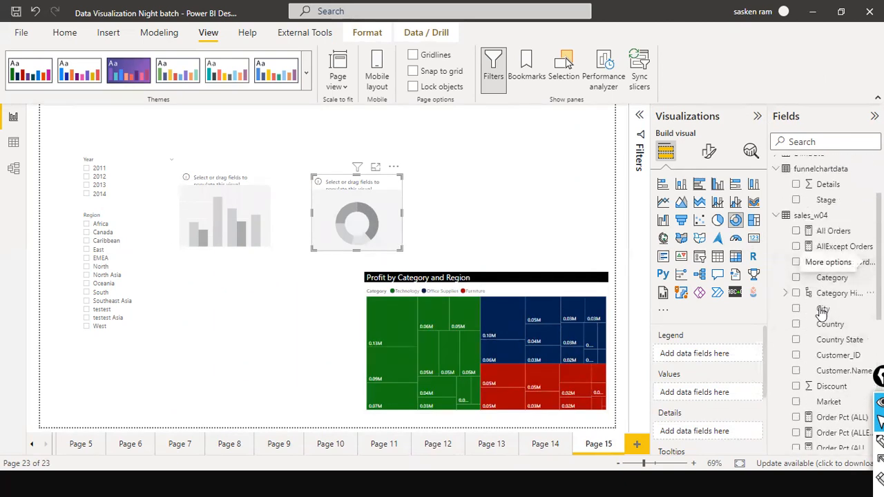
drag(828, 279, 381, 205)
scroll(844, 296, down, 3)
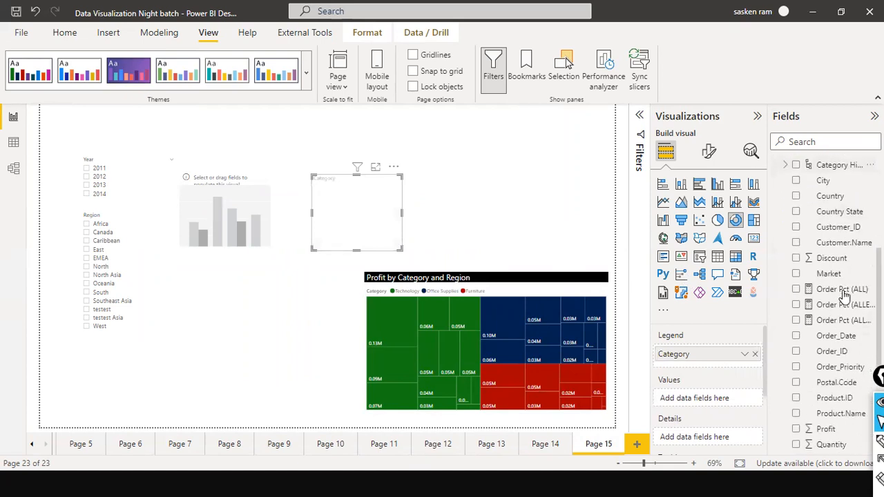
drag(826, 423, 394, 220)
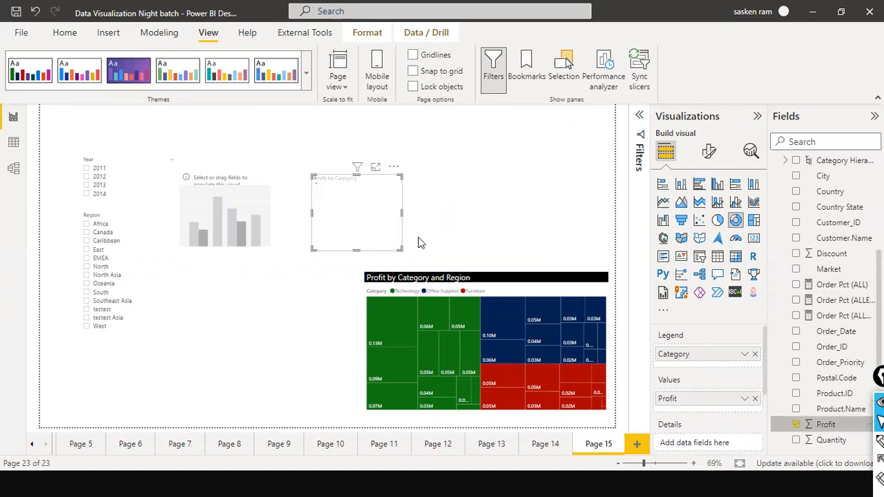
Replace Category with Region as the donut chart's legend and enlarge the chart
click(755, 354)
scroll(839, 252, down, 2)
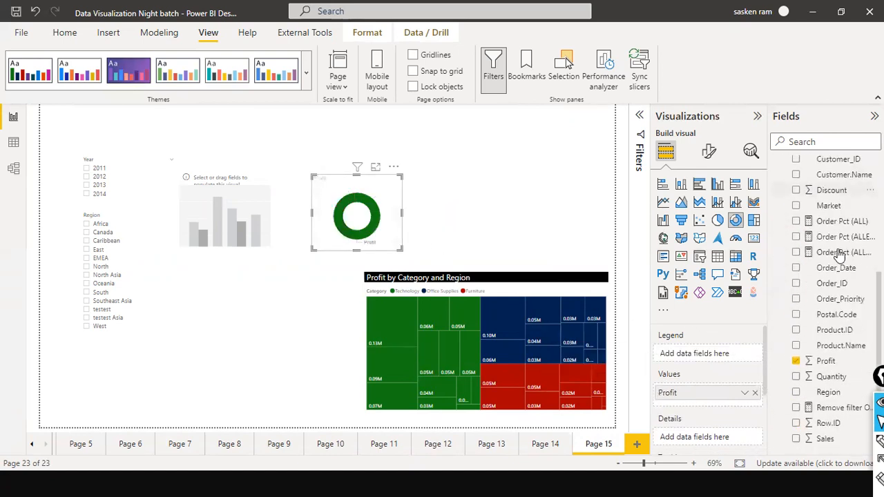
scroll(839, 252, down, 2)
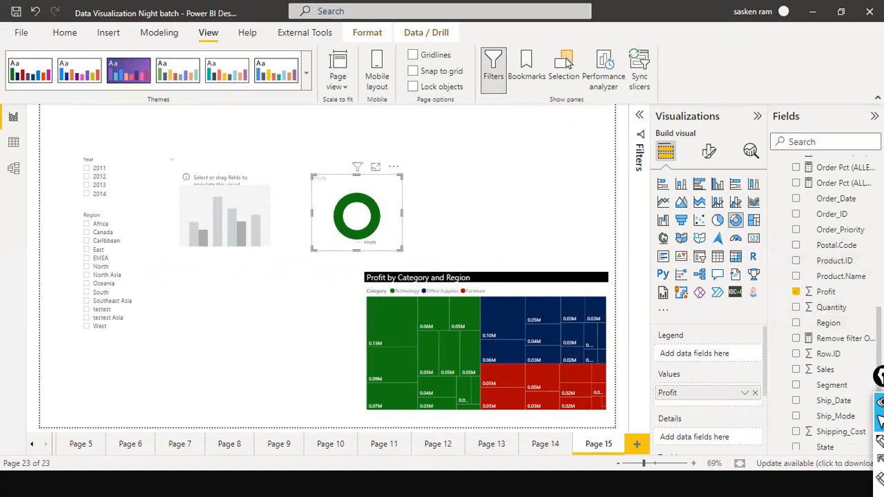
scroll(849, 228, down, 1)
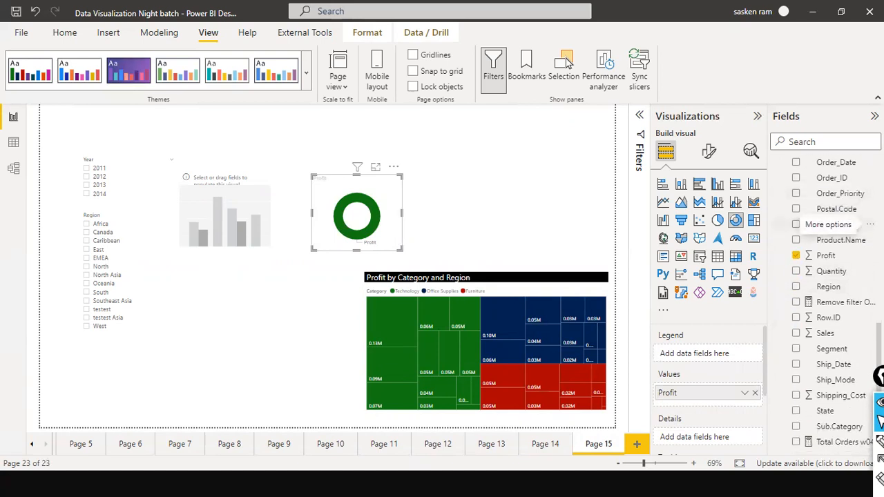
click(812, 142)
text(re)
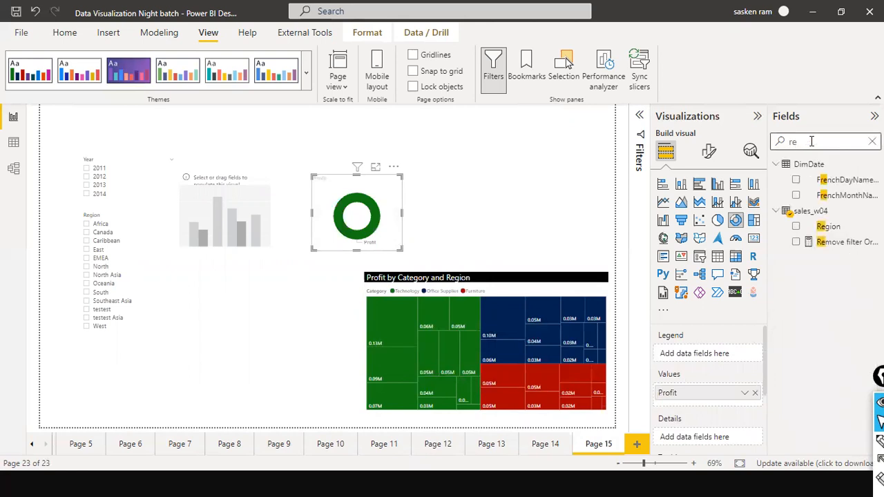
drag(828, 226, 373, 191)
click(445, 213)
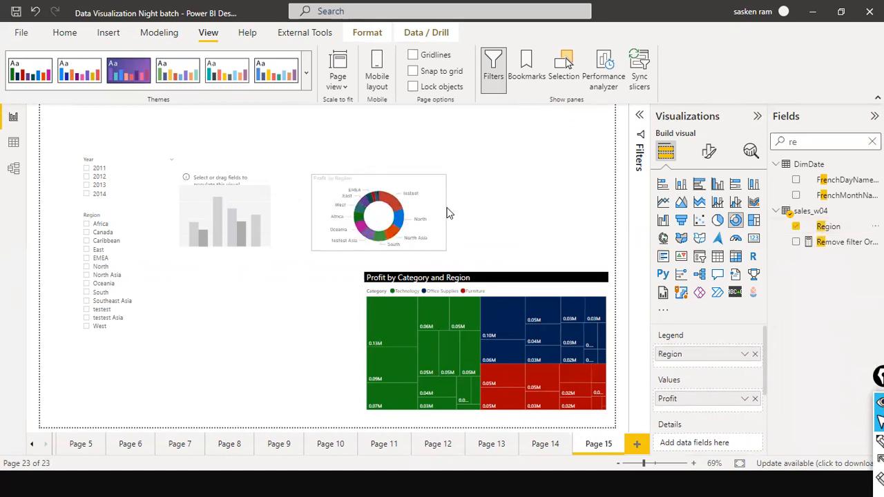
click(382, 188)
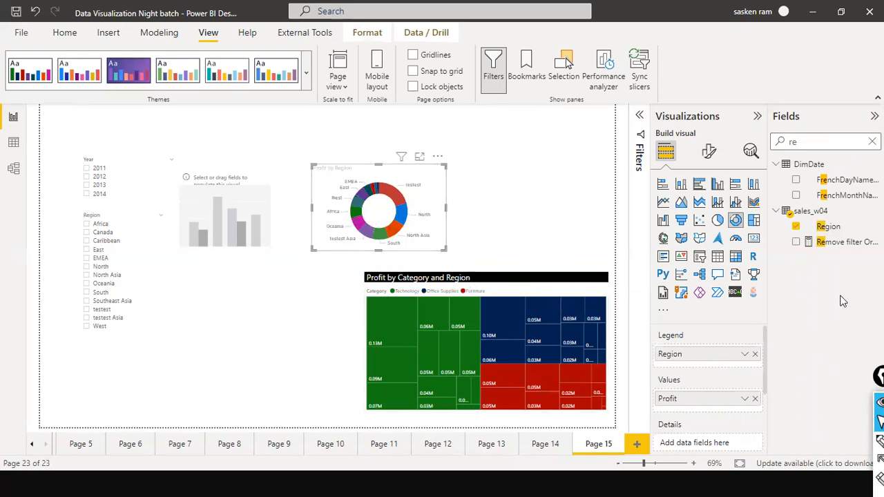
Replace Profit with Sales as the values of the donut chart
click(754, 399)
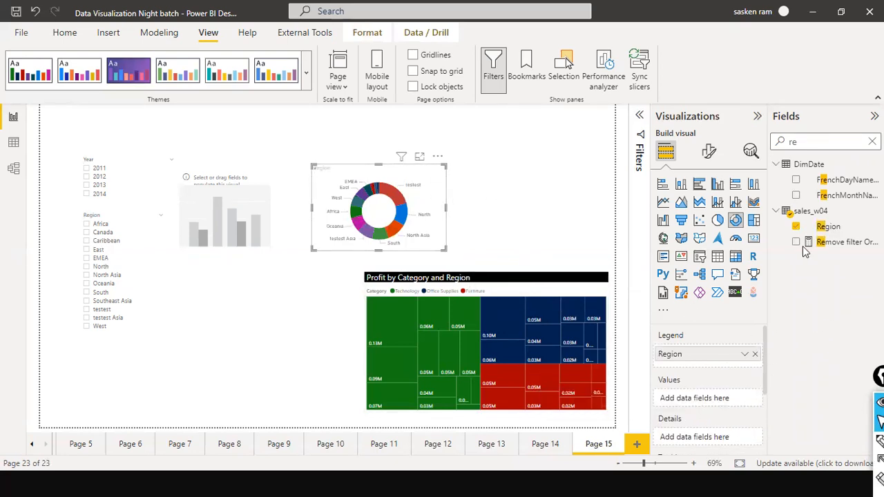
click(871, 141)
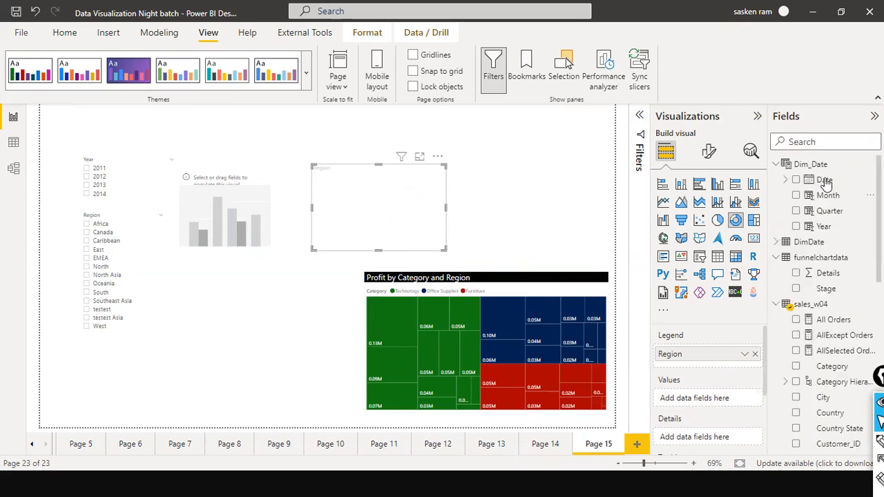
text(sales)
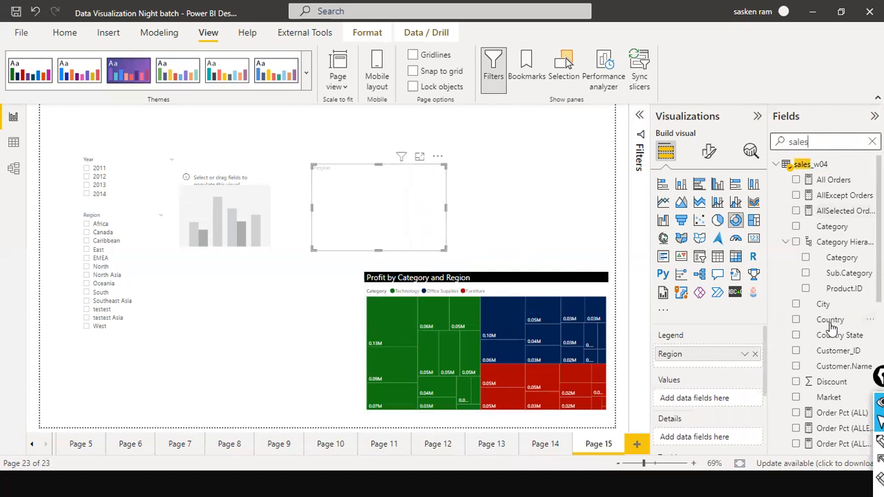
scroll(859, 290, down, 6)
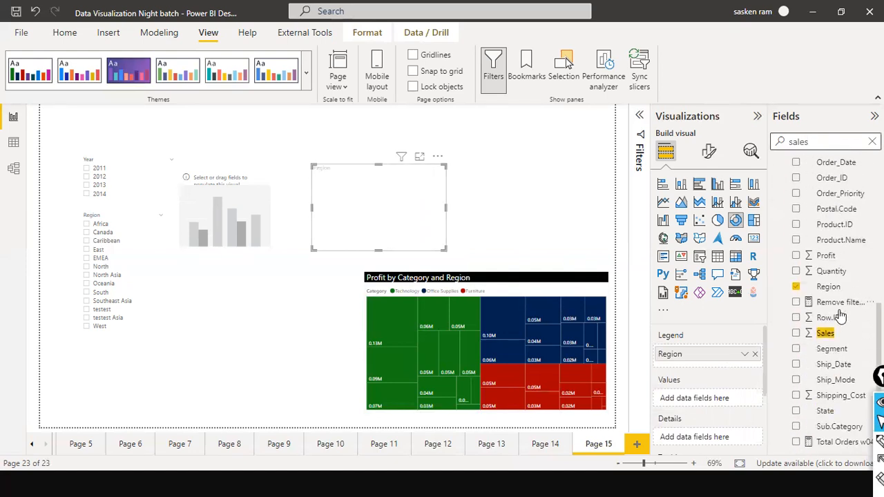
drag(839, 332, 406, 208)
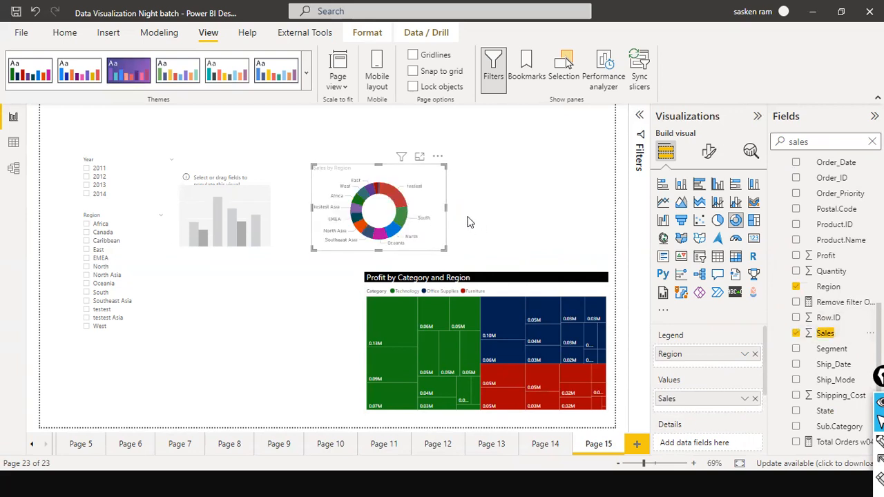
Enlarge the donut chart and the empty column chart and arrange them side by side above the treemap
drag(445, 207, 453, 225)
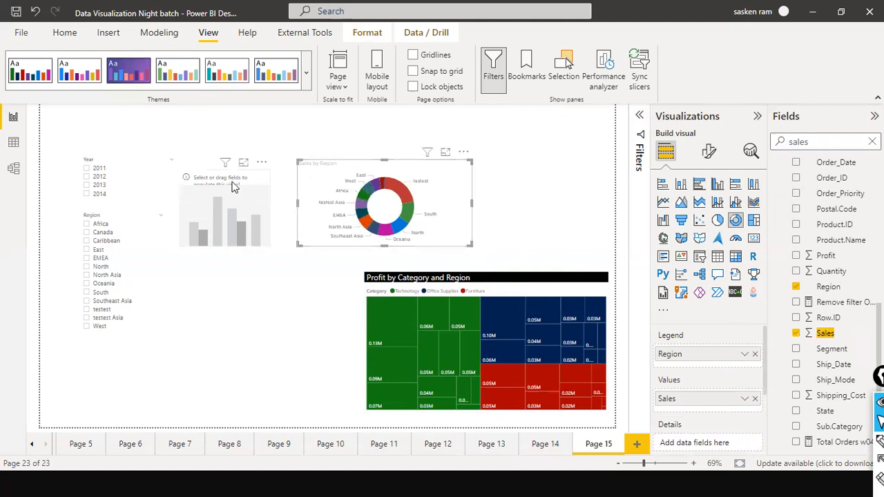
click(261, 200)
drag(271, 210, 309, 217)
drag(298, 236, 292, 234)
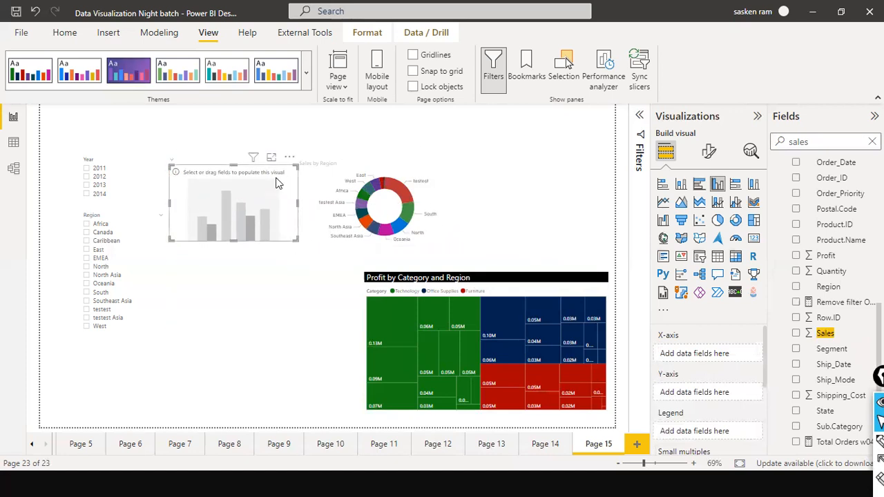
mouse_move(291, 189)
mouse_down()
mouse_move(273, 181)
mouse_move(283, 184)
mouse_up()
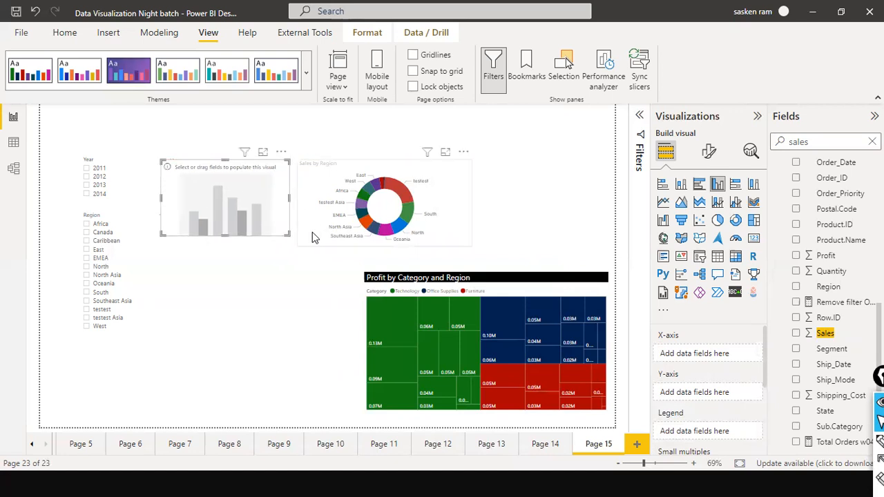
drag(233, 239, 228, 241)
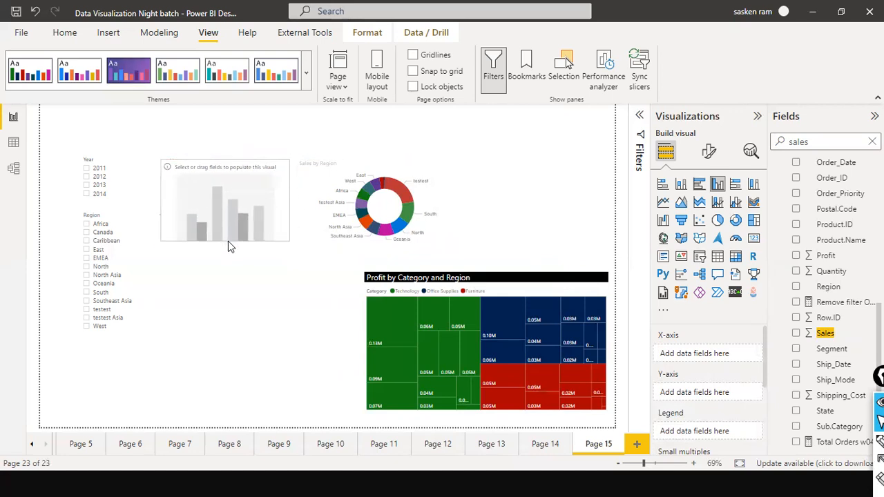
click(268, 265)
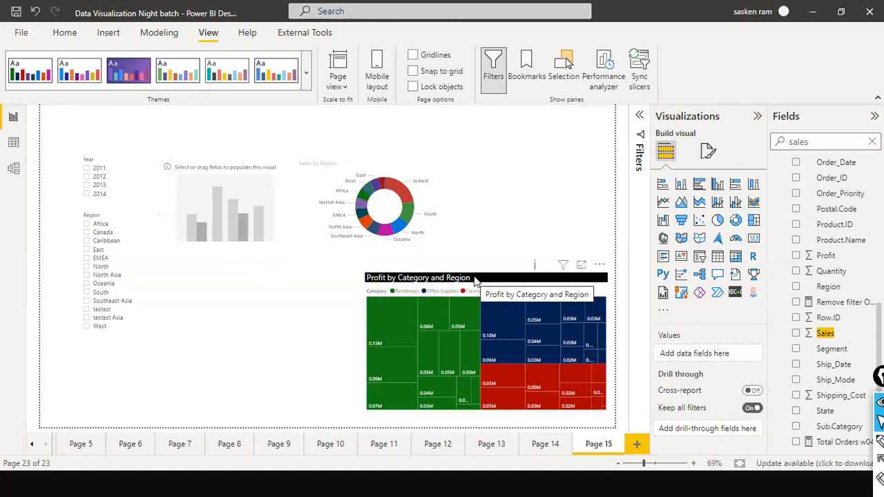
Populate the empty column chart with Sales on the Y-axis and Year from Dim_Date on the X-axis
click(281, 187)
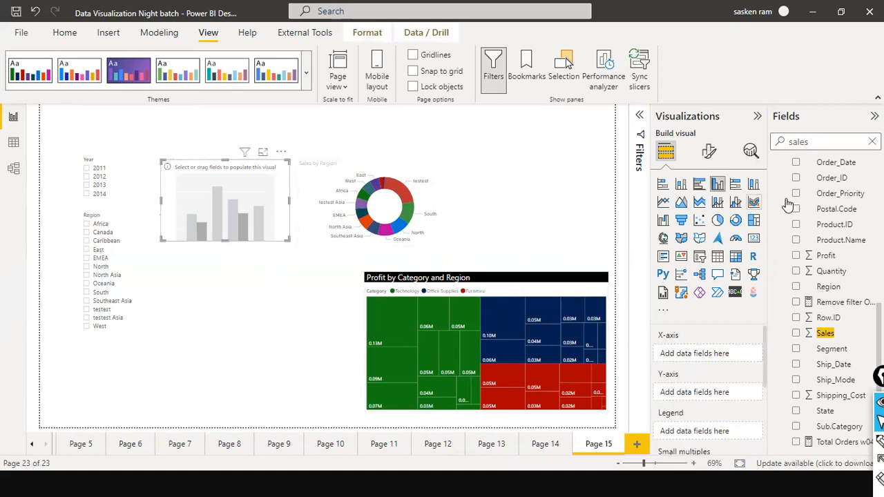
scroll(811, 190, up, 5)
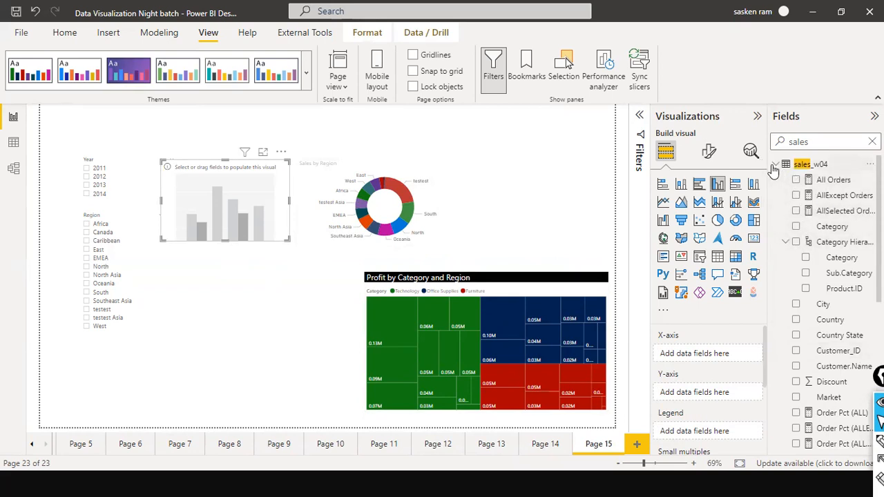
scroll(833, 276, down, 5)
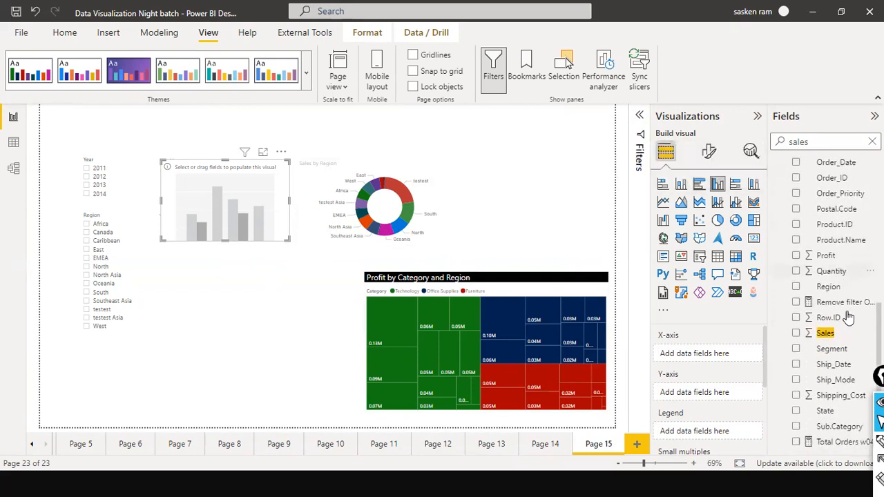
drag(833, 337, 238, 214)
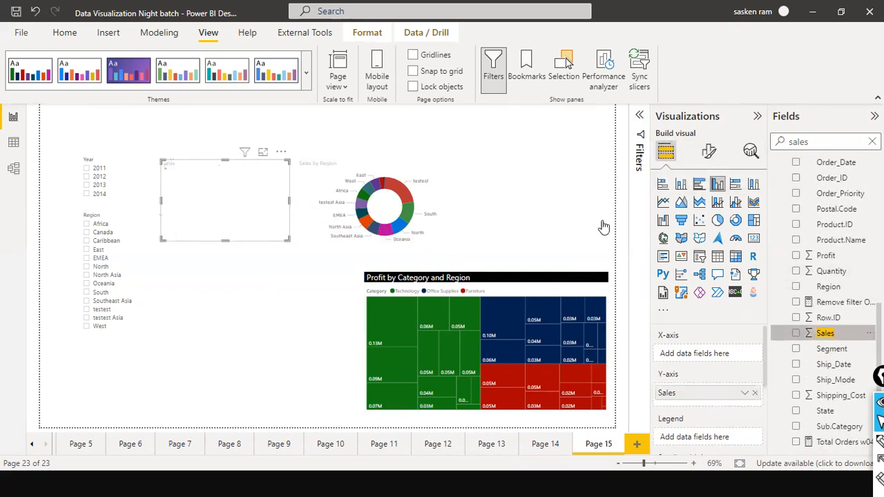
scroll(829, 276, up, 5)
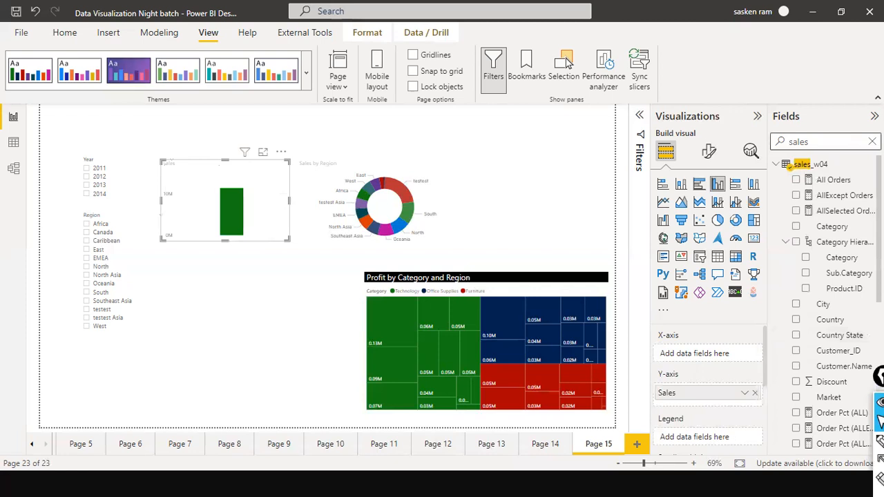
click(872, 141)
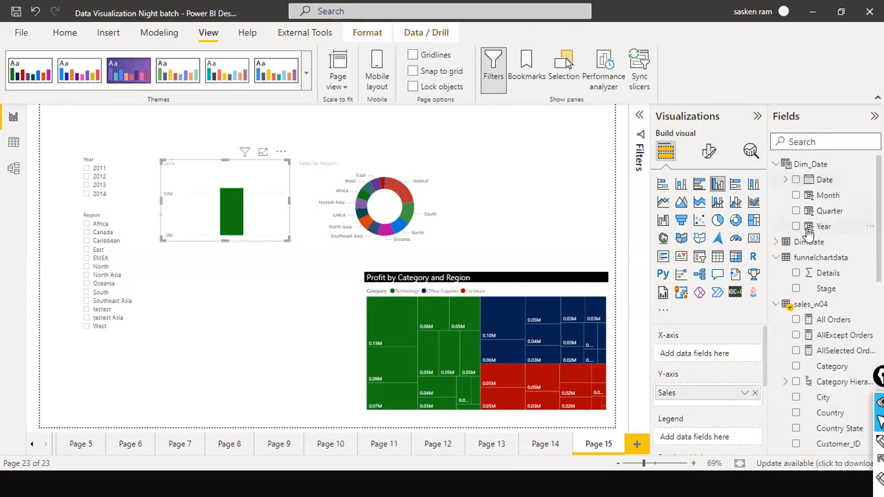
drag(557, 217, 235, 200)
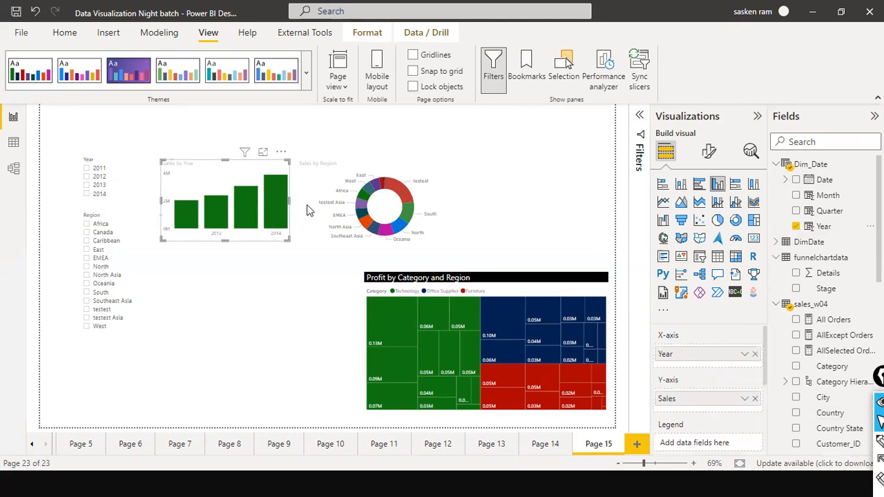
Widen the column chart, with the donut chart shifted right to make room and the treemap shifted left beneath it
drag(307, 204, 312, 202)
drag(449, 227, 481, 227)
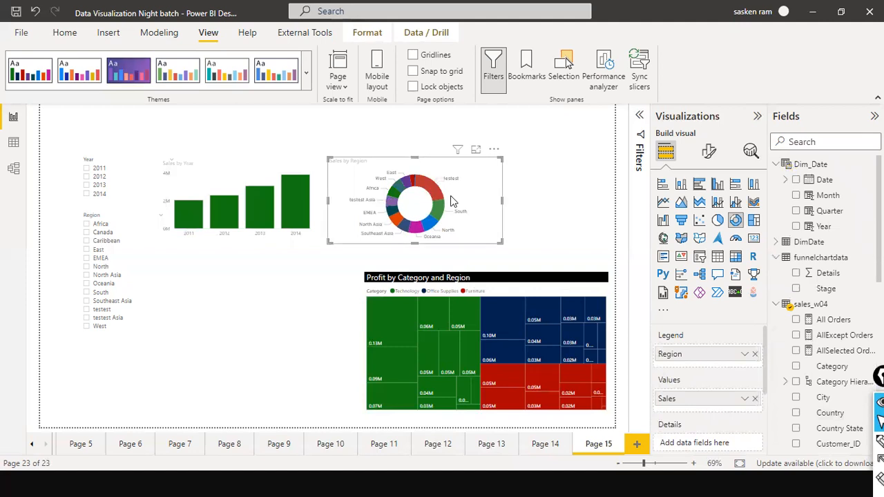
drag(476, 278, 447, 280)
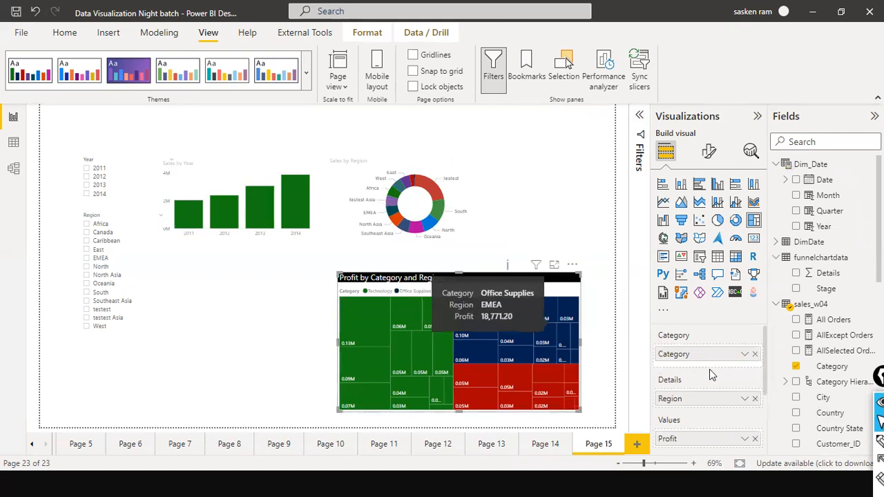
Replace Category with Region as the treemap's category, and enlarge the treemap just below the donut chart
click(755, 354)
drag(715, 392, 711, 354)
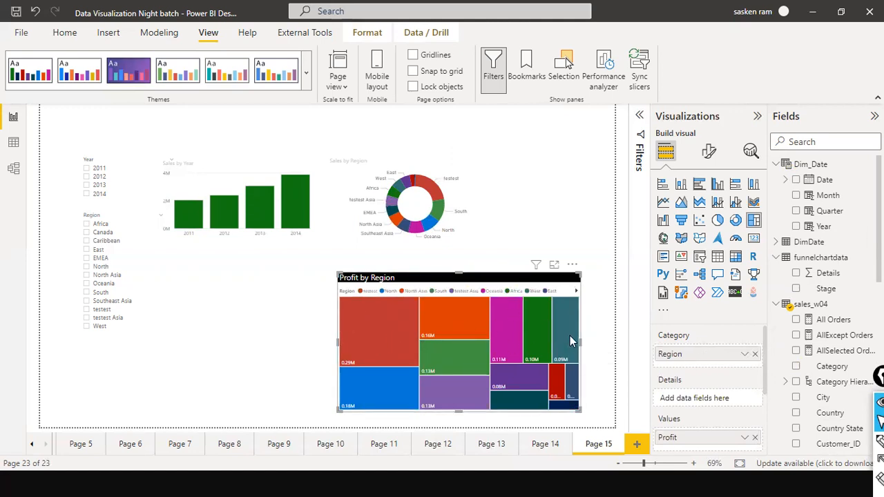
drag(582, 343, 596, 340)
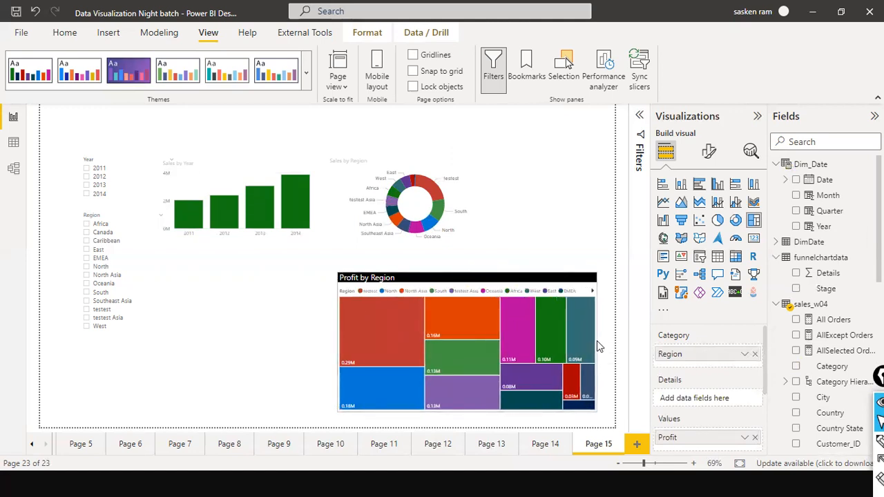
drag(466, 271, 431, 277)
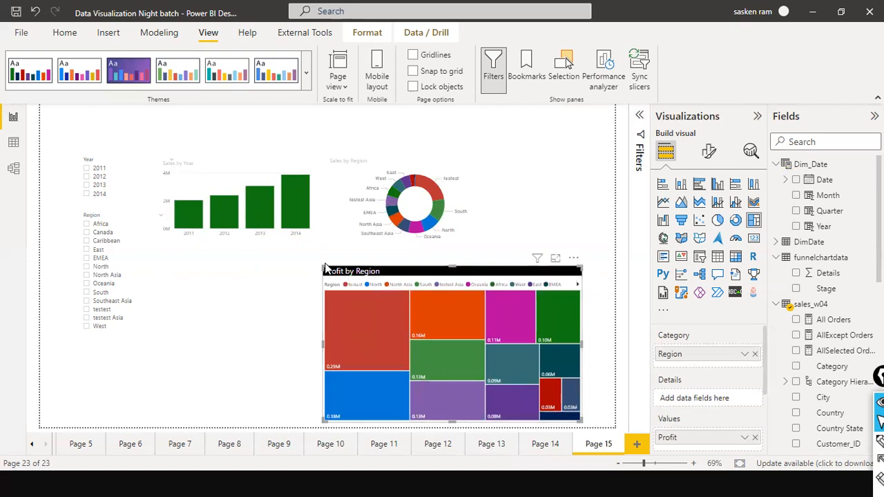
click(332, 273)
mouse_move(342, 277)
mouse_down()
mouse_move(354, 267)
mouse_move(339, 268)
mouse_move(349, 267)
mouse_up()
click(517, 140)
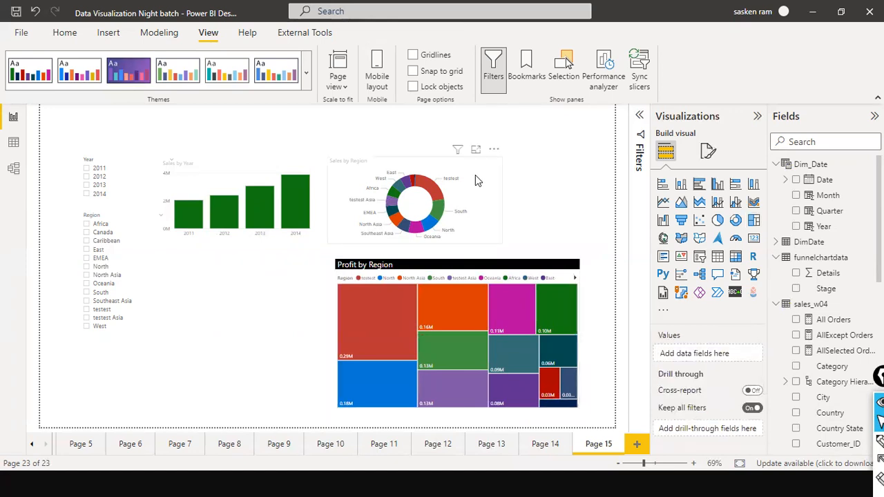
Search the donut chart's format settings for "back" and look through the background options
click(707, 151)
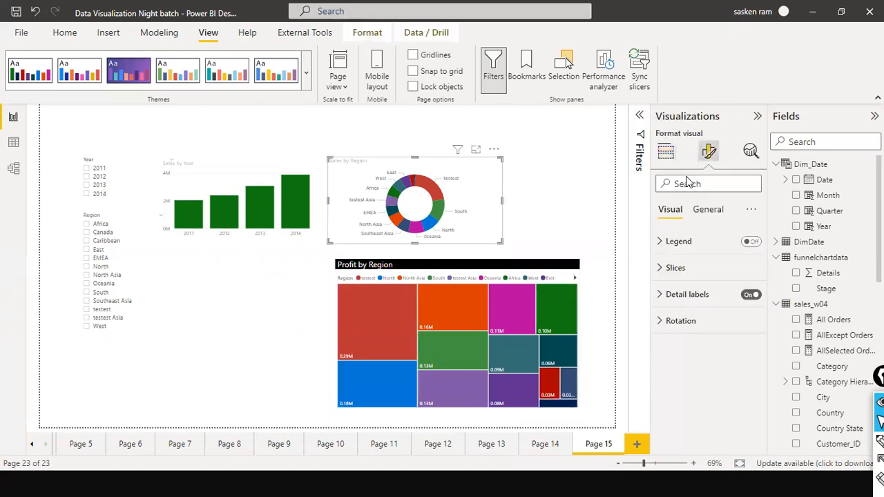
click(707, 211)
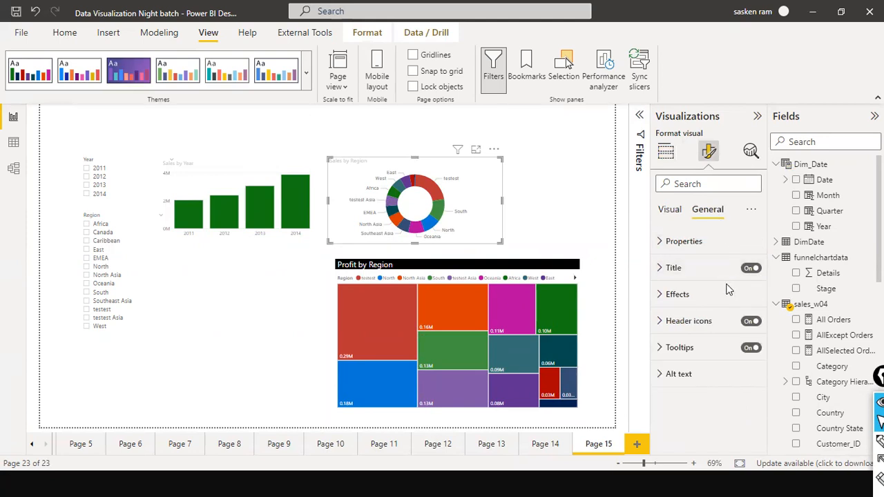
click(663, 241)
click(684, 191)
text(back)
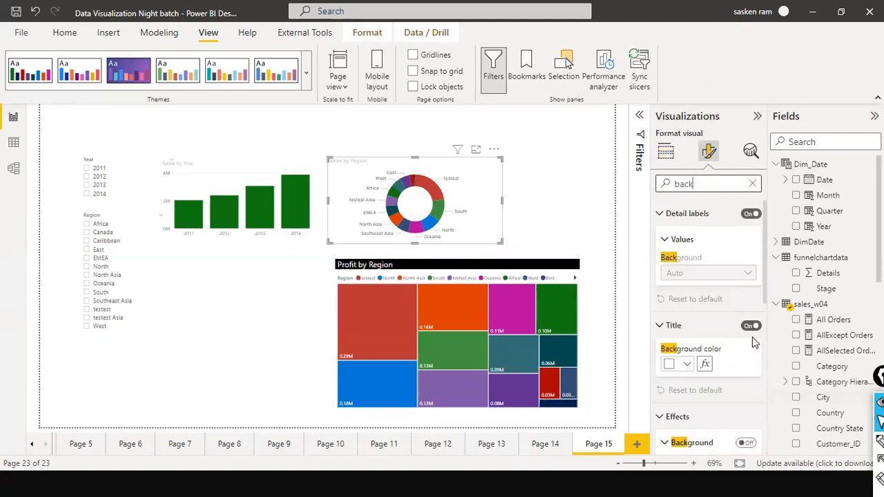
scroll(744, 351, down, 3)
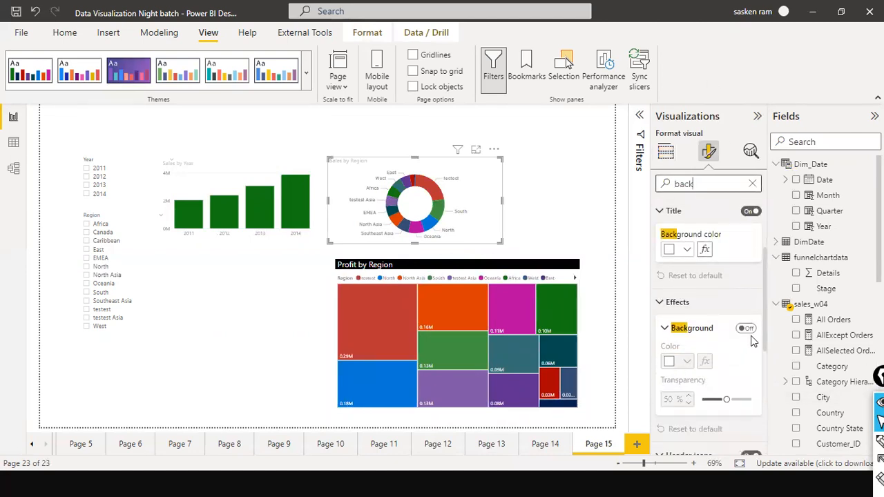
scroll(753, 341, down, 3)
scroll(756, 345, down, 3)
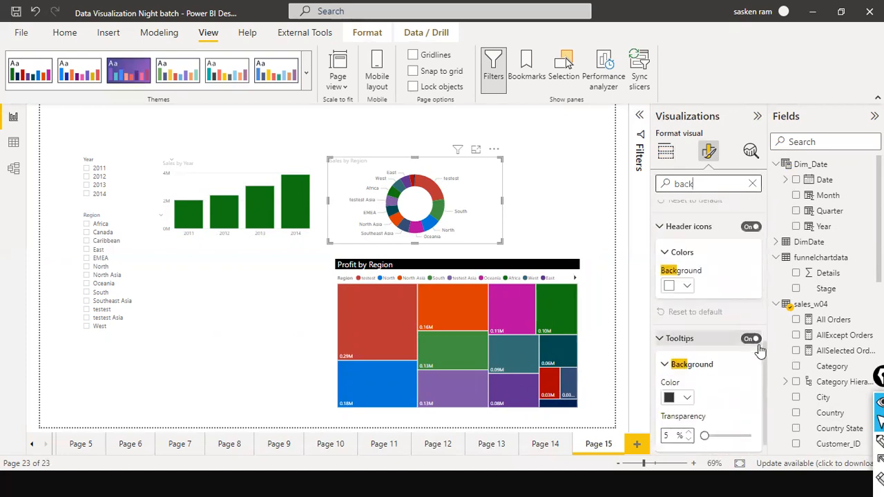
scroll(740, 363, down, 1)
Turn on the donut chart's visual border with rounded corners of 7 px
double_click(715, 187)
text(border)
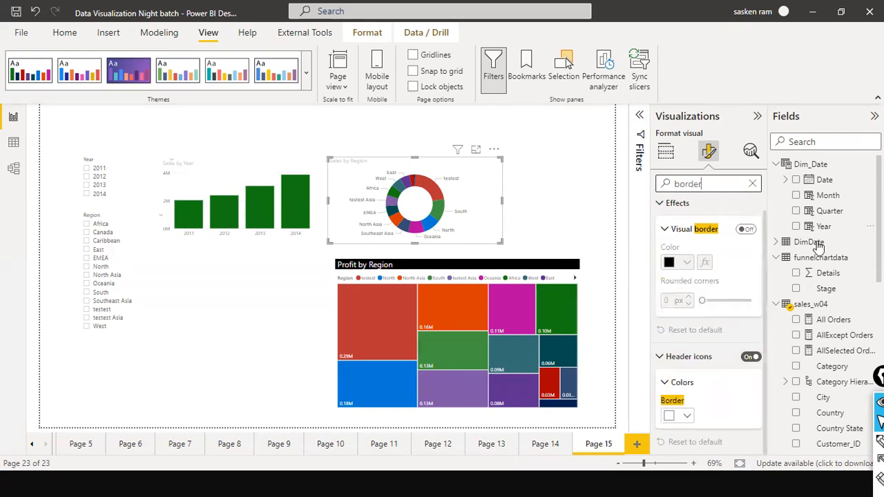
click(745, 228)
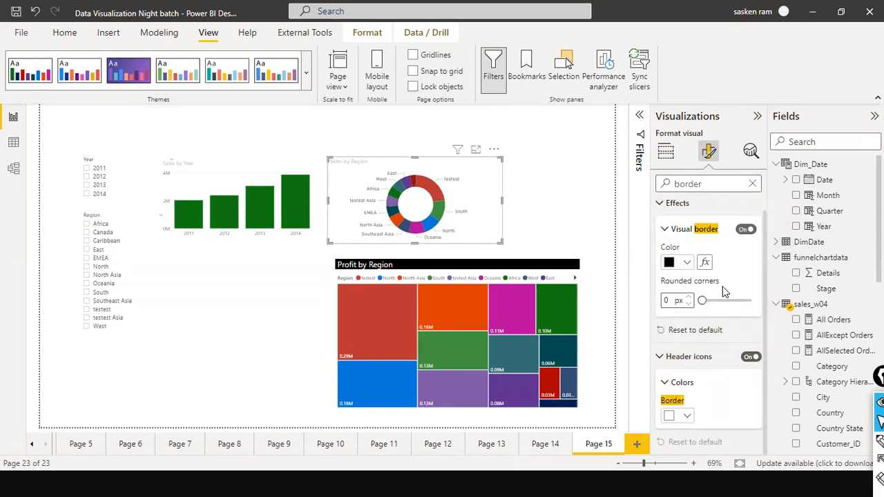
drag(702, 302, 713, 302)
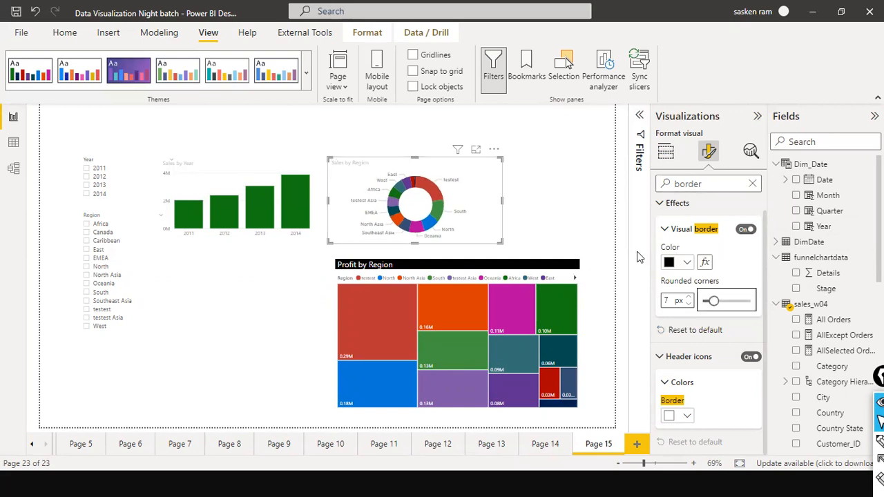
click(558, 214)
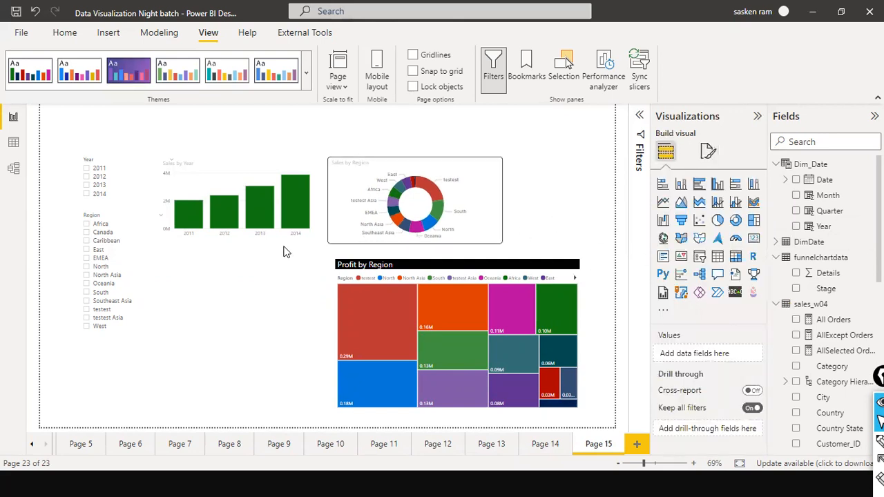
Turn on the Sales by Year column chart's visual border with rounded corners of 8 px
click(708, 150)
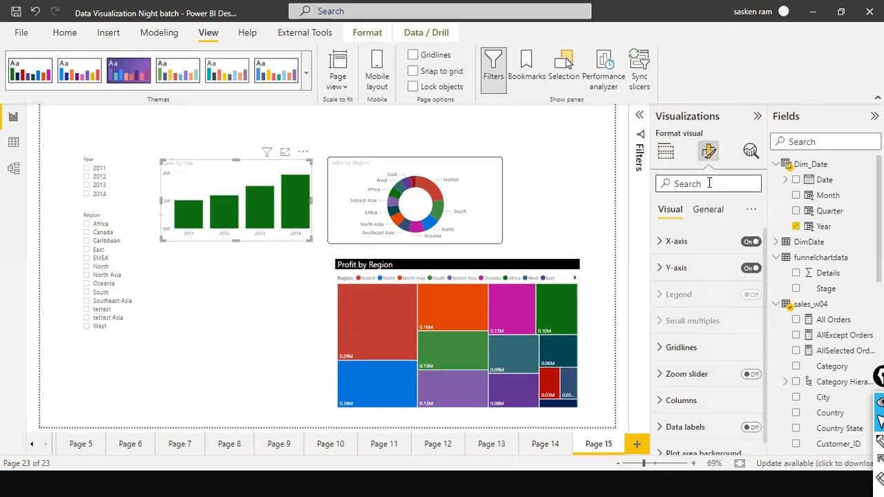
text(border)
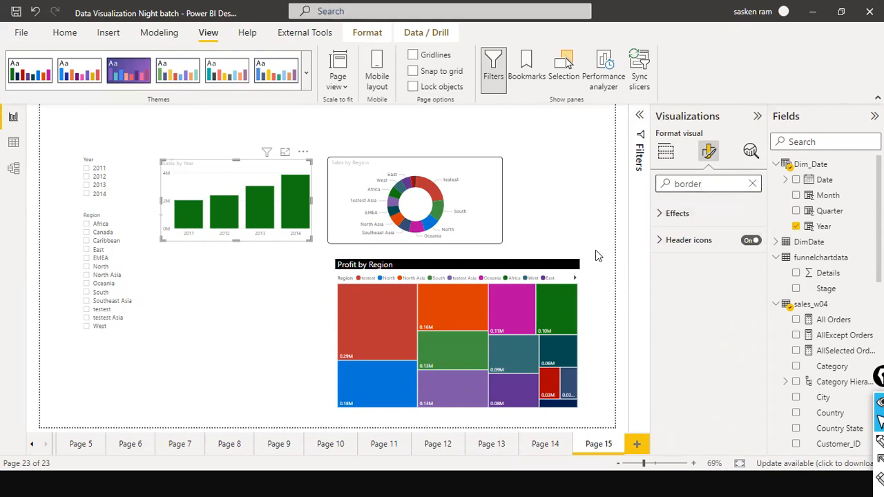
click(660, 214)
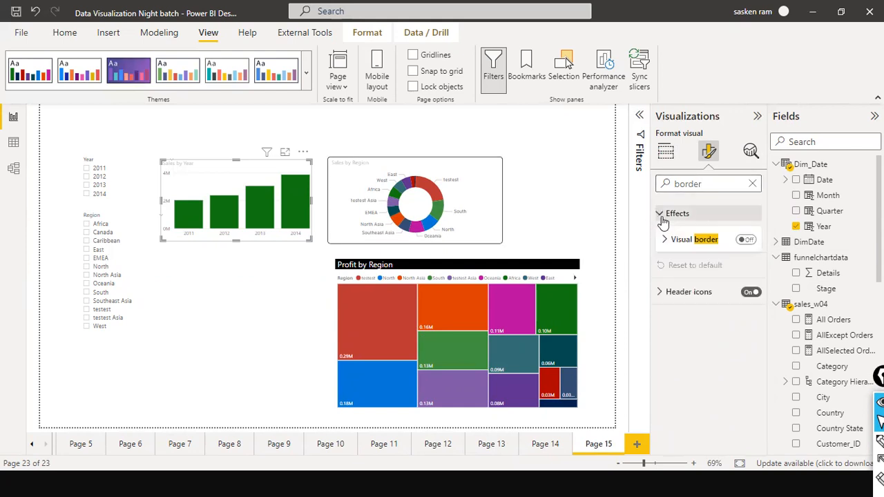
click(745, 240)
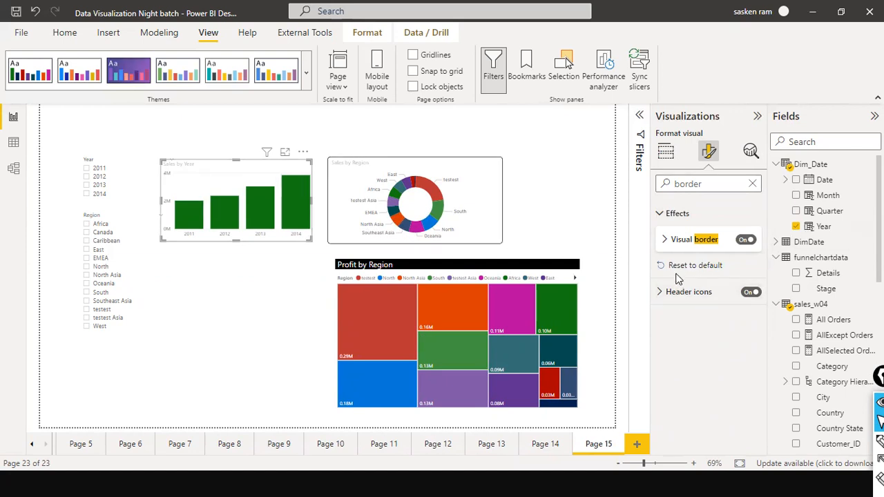
click(665, 241)
drag(700, 310, 716, 315)
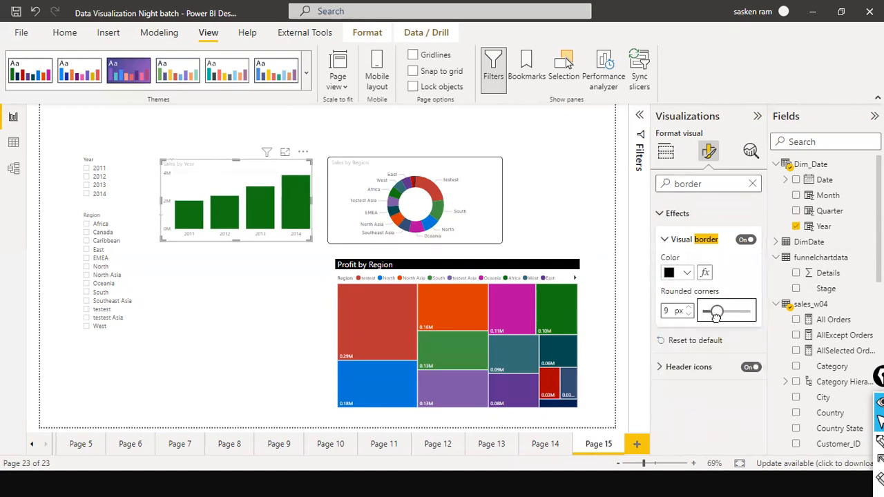
click(287, 309)
Move the donut chart close beside the column chart and lower its top edge to line up with it
click(475, 231)
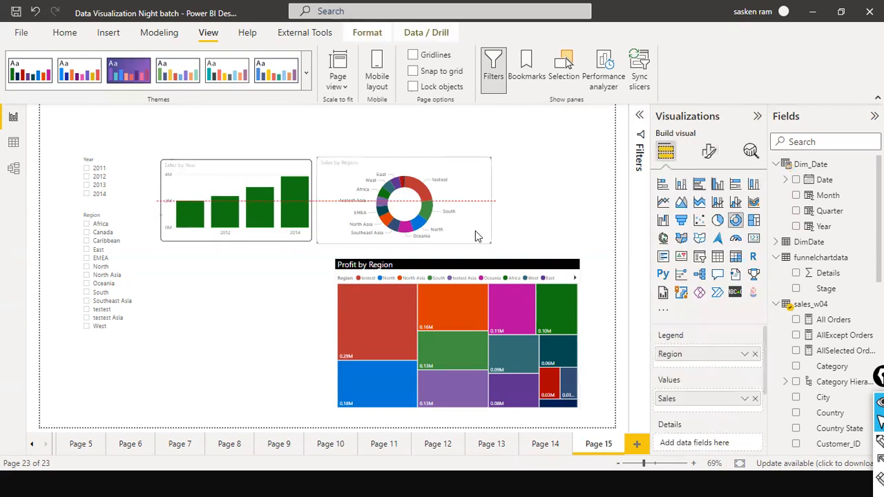
drag(475, 231, 463, 231)
drag(404, 156, 406, 163)
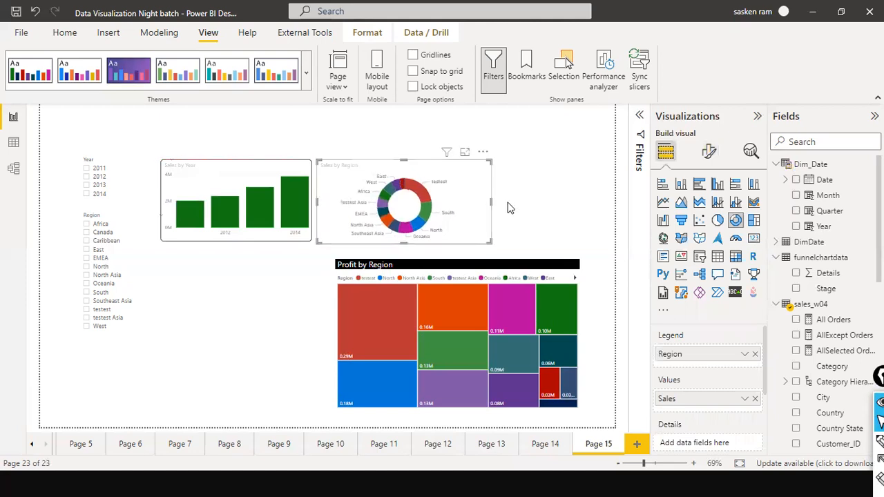
click(510, 206)
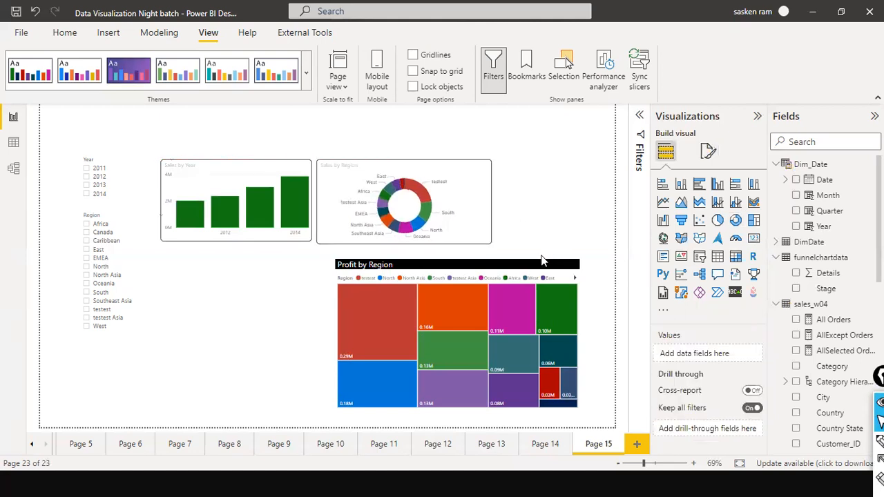
Shift the column and donut charts together toward the page's right edge
click(291, 165)
ctrl+click(437, 174)
drag(485, 181, 567, 178)
Shrink the treemap, place it directly below the donut chart, and extend its right edge to the donut's
click(383, 268)
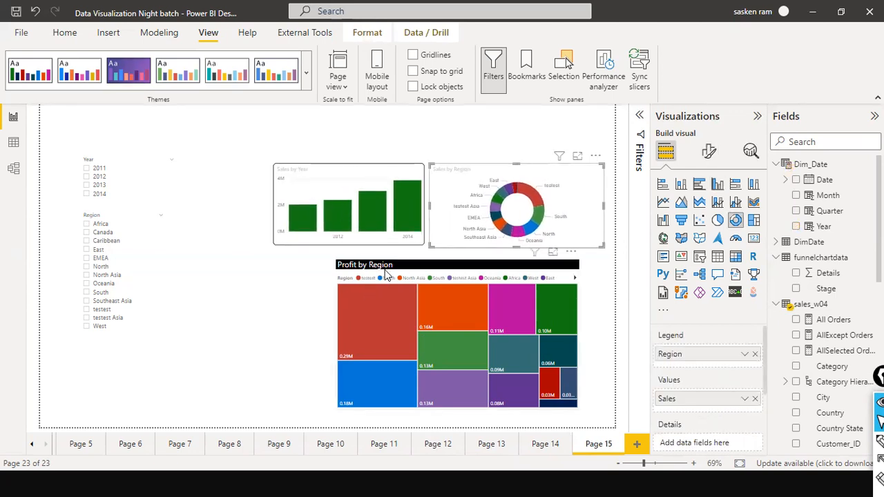
drag(335, 260, 413, 299)
drag(473, 305, 488, 262)
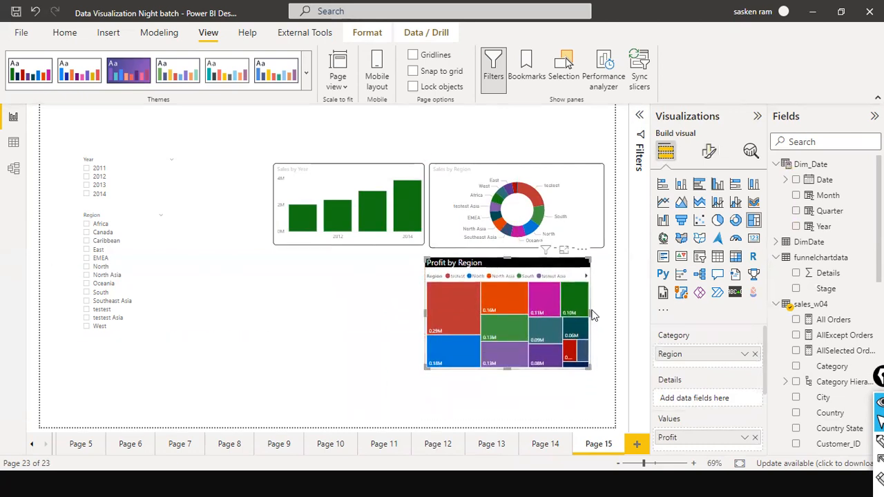
drag(608, 318, 605, 316)
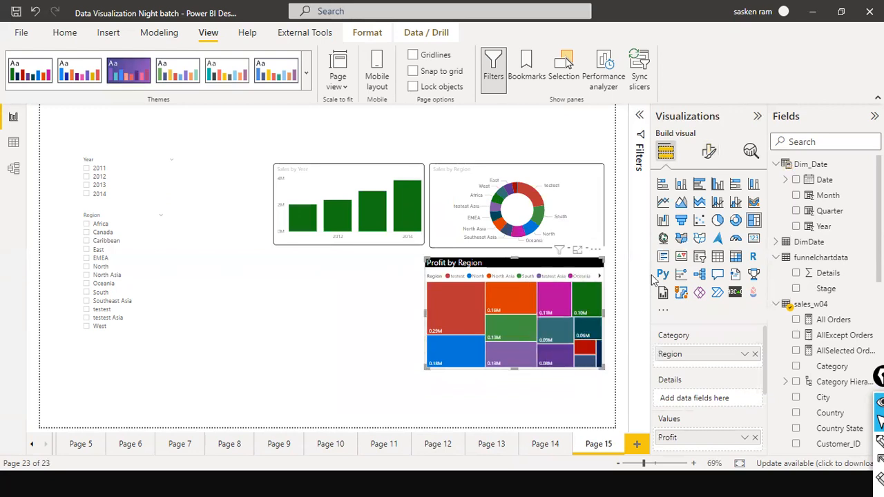
Turn on the treemap's visual border with rounded corners of 9 px
click(708, 154)
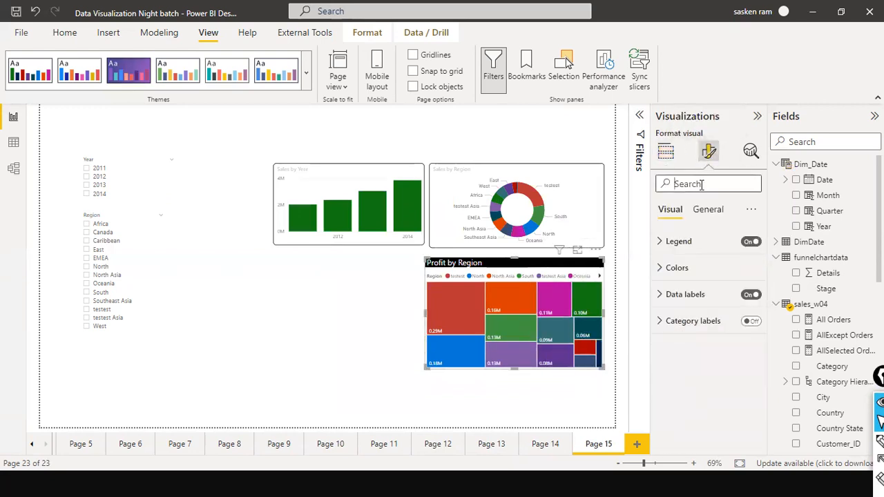
text(border)
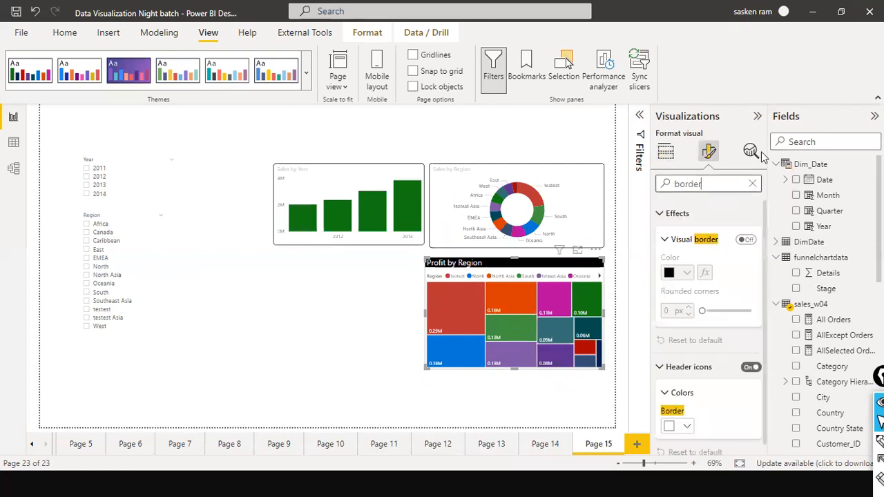
click(746, 239)
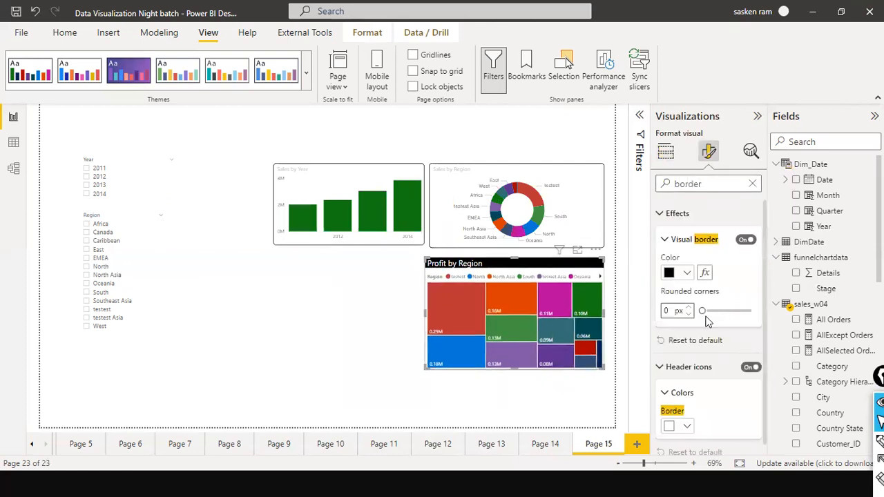
drag(700, 312, 716, 314)
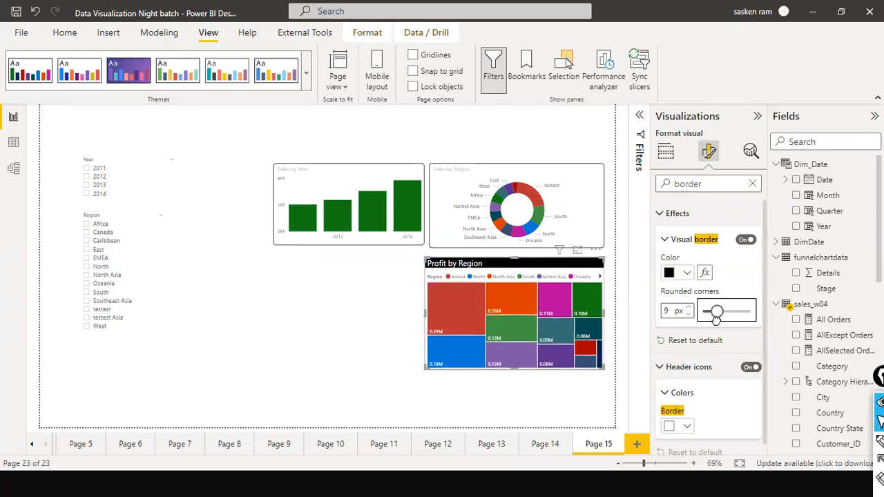
click(277, 353)
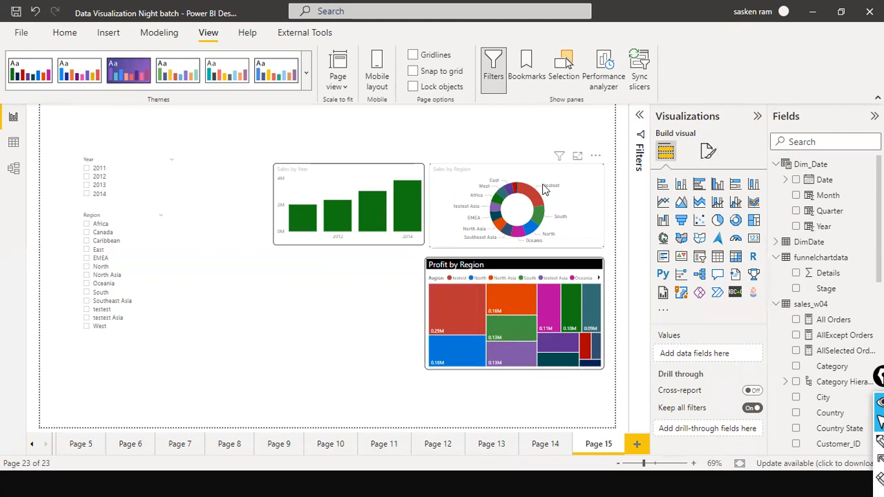
Select the column chart, donut chart and treemap together and move them down toward the page's lower edge
drag(250, 151, 636, 397)
drag(591, 415, 591, 414)
click(537, 416)
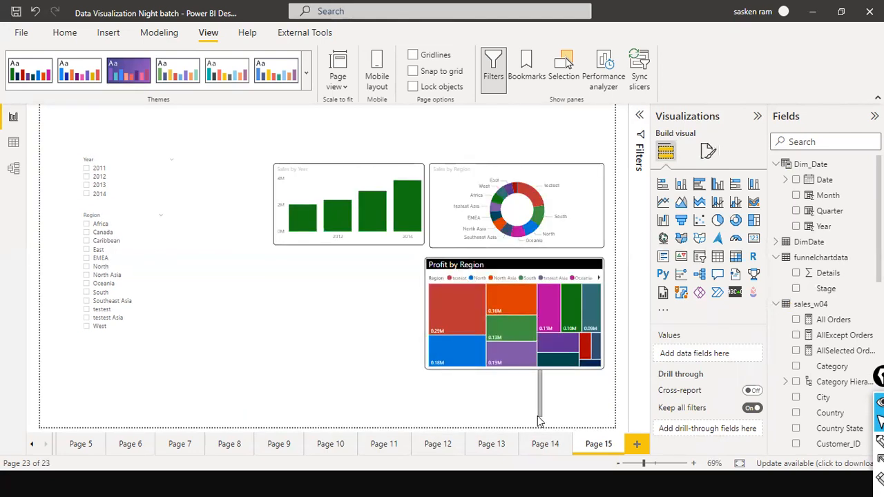
drag(252, 148, 611, 416)
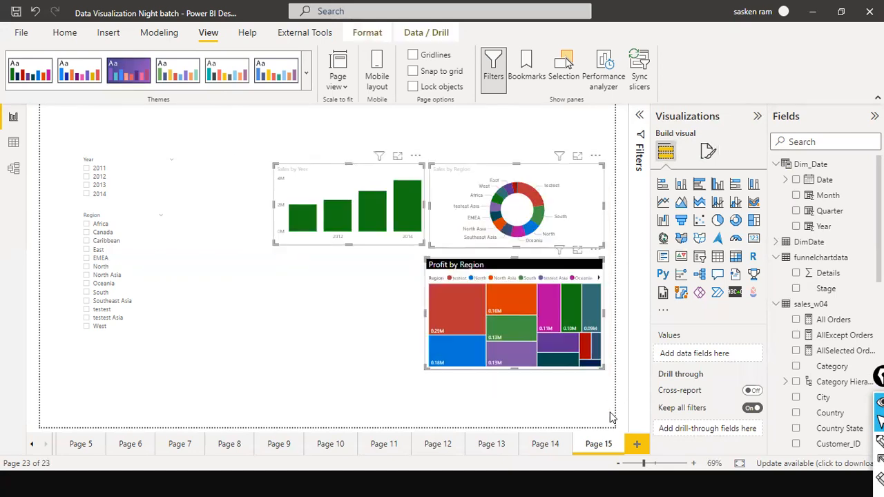
key(Down)
key(Down)
key(Down)
key(Down)
key(Down)
key(Down)
key(Down)
key(Down)
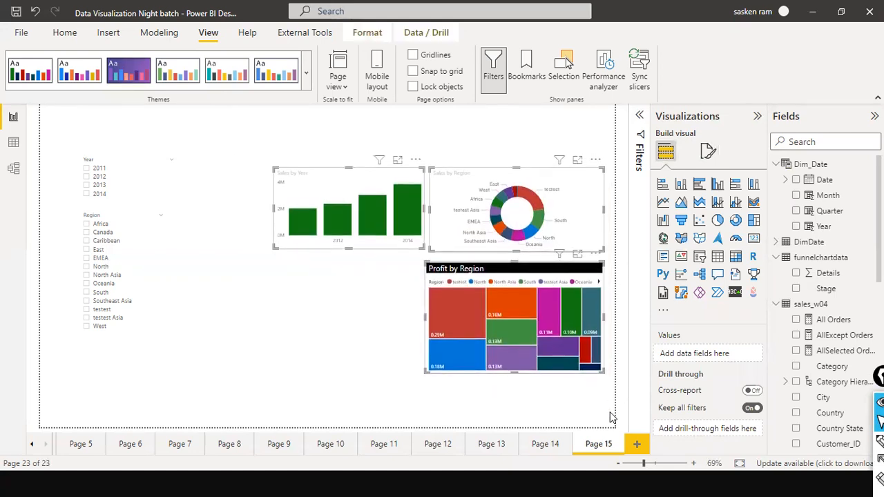
drag(577, 177, 582, 216)
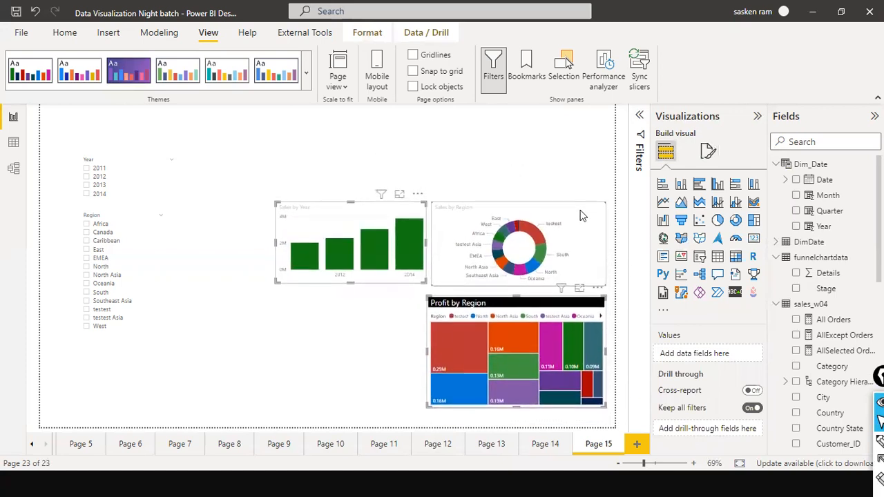
click(582, 216)
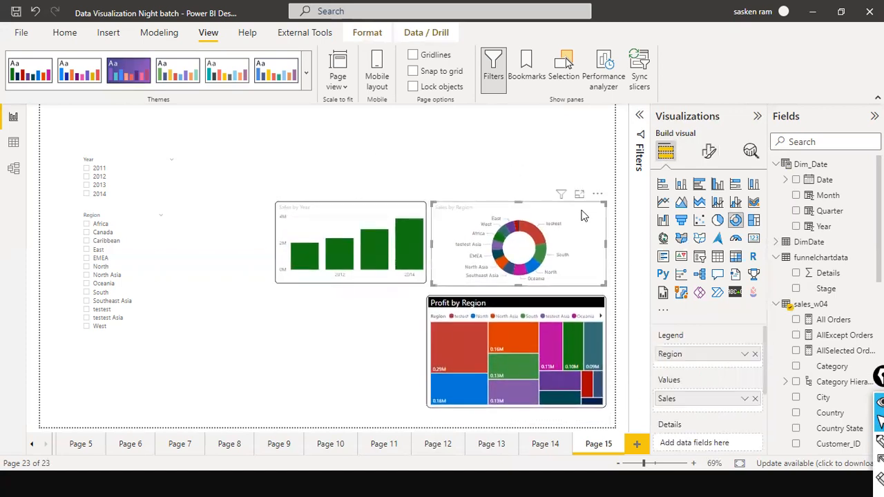
click(381, 165)
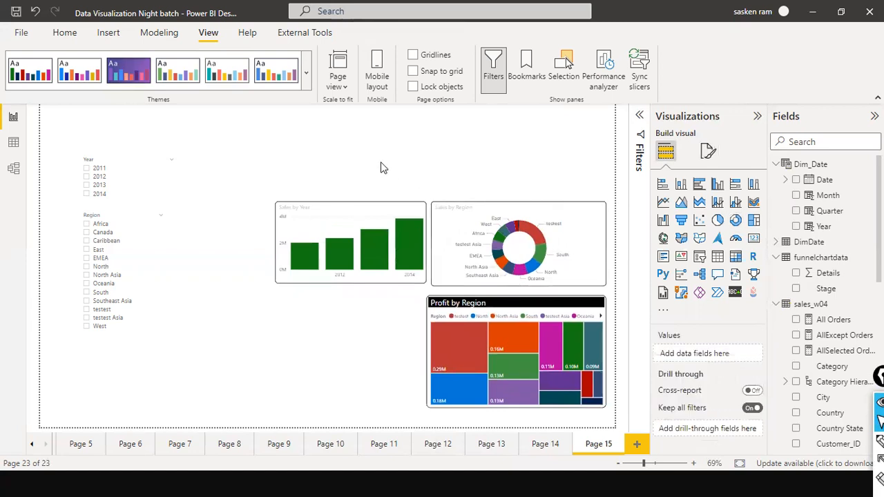
Narrow the treemap from its left side so its left edge lines up with the donut chart's
click(432, 343)
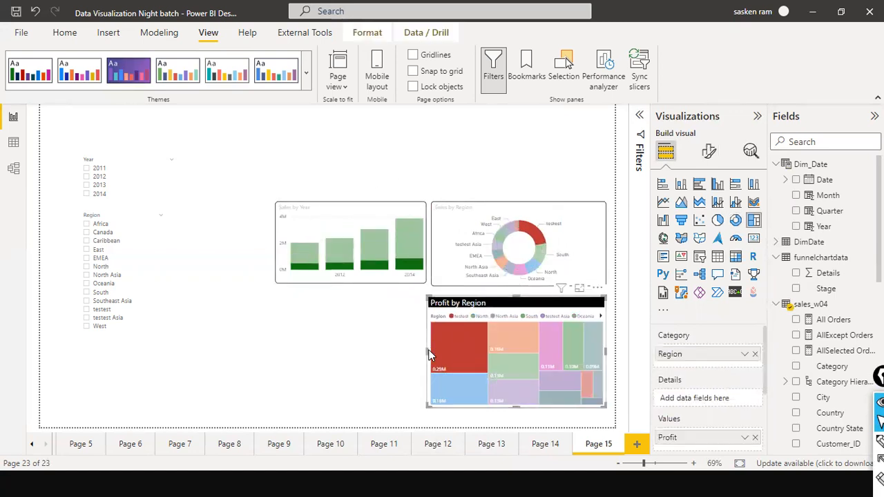
drag(429, 354, 434, 355)
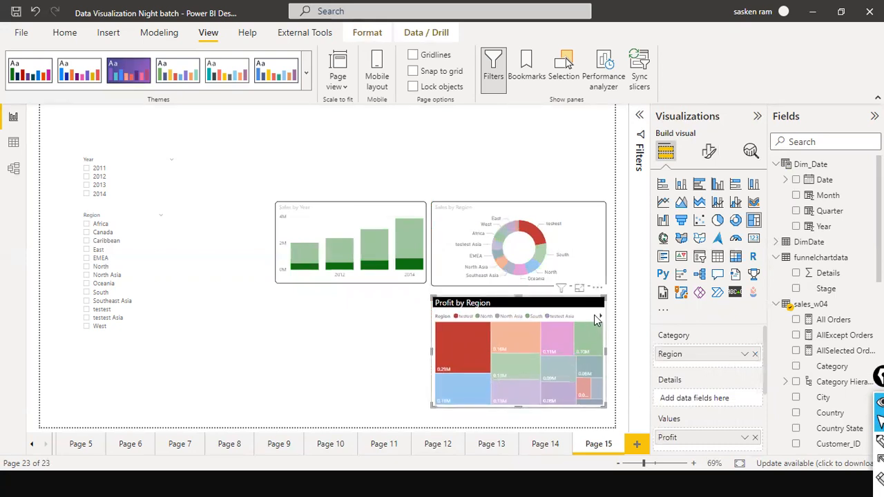
click(400, 358)
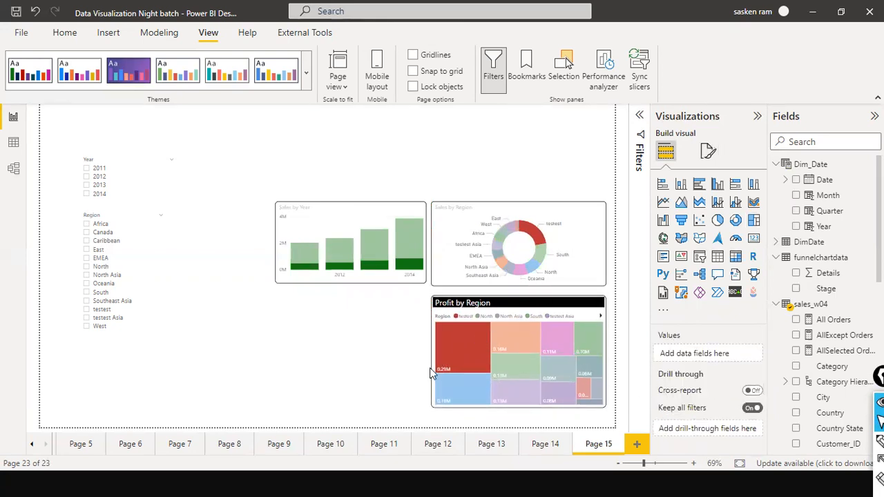
Clear the treemap's region highlighting and remove the Q&A visual beside the treemap
click(433, 368)
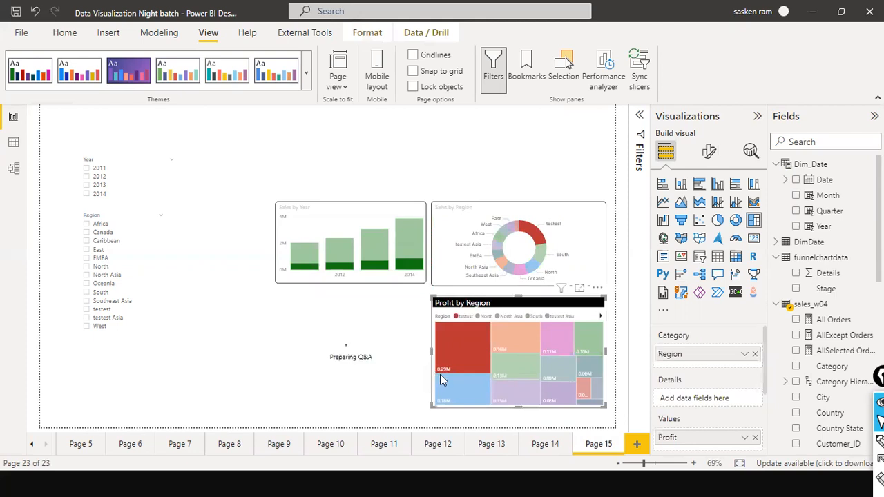
click(595, 392)
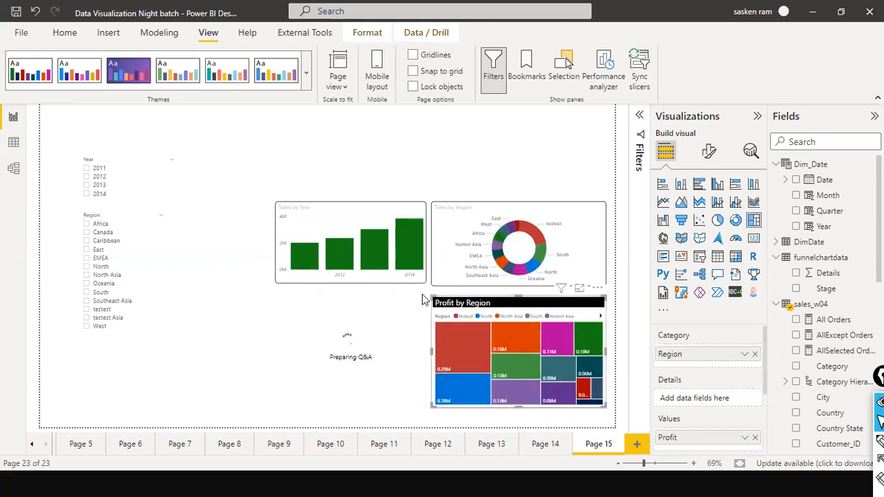
right_click(422, 300)
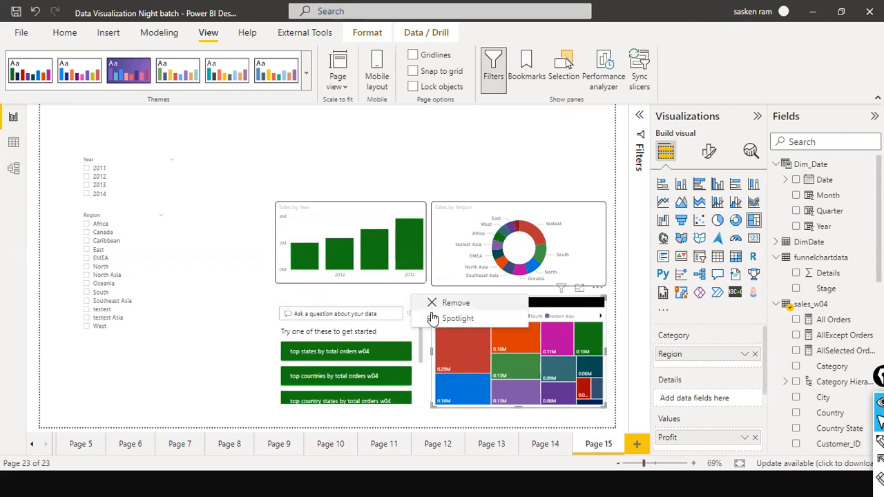
click(433, 301)
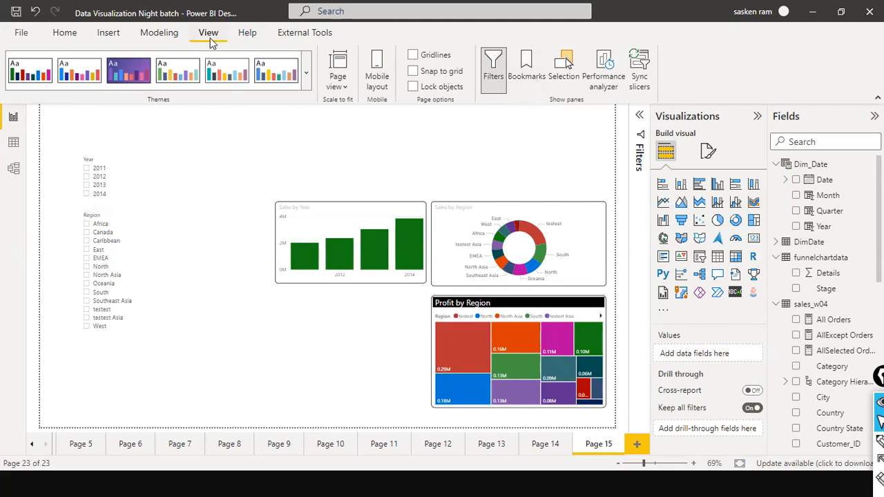
Show the report's bookmarks and add a new bookmark for the current page view
click(528, 82)
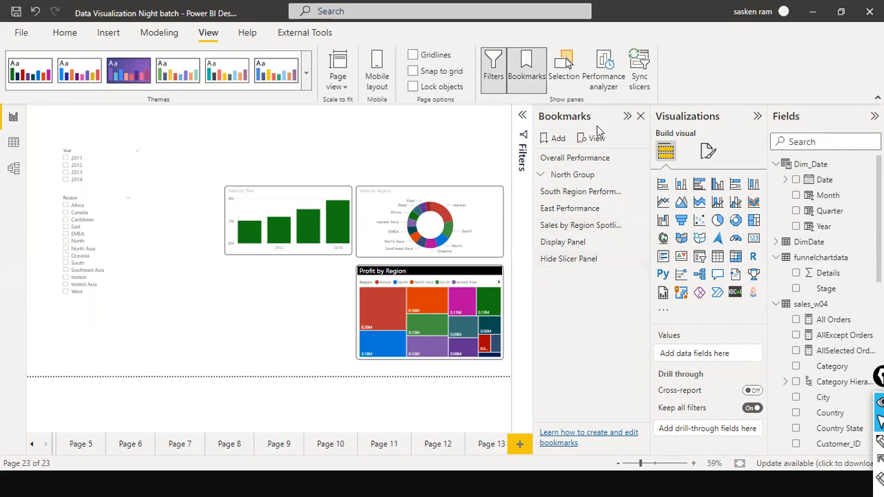
click(547, 140)
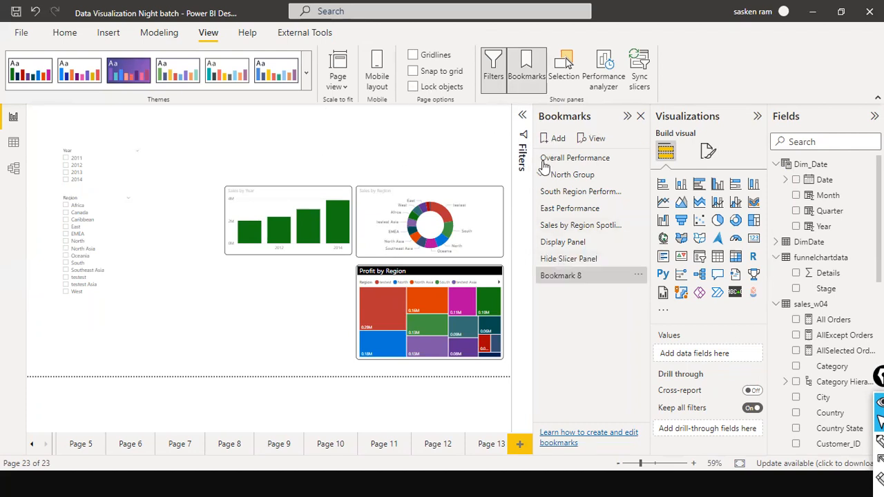
Rename the newly added bookmark to Executive Summary
double_click(582, 276)
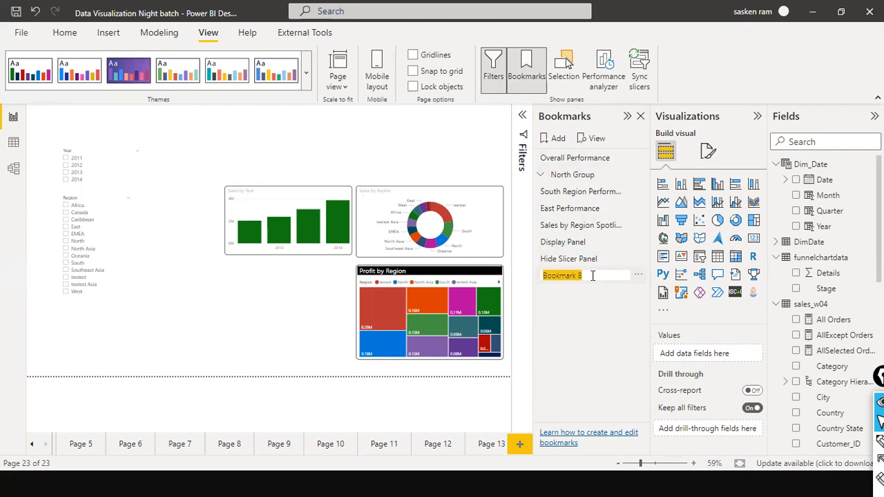
text(C)
key(BackSpace)
text(e)
key(BackSpace)
text(Exec)
text(t)
text(u)
key(BackSpace)
key(BackSpace)
text(u)
key(Return)
double_click(562, 277)
click(585, 276)
text(tive Summary)
key(Return)
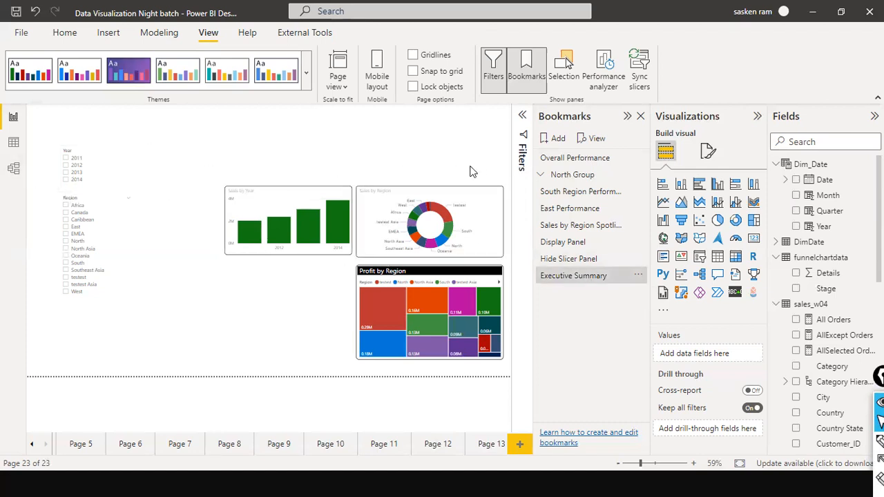
Filter the report page to years 2013 and 2014 and regions East and EMEA using the slicers
click(576, 287)
click(556, 273)
click(68, 180)
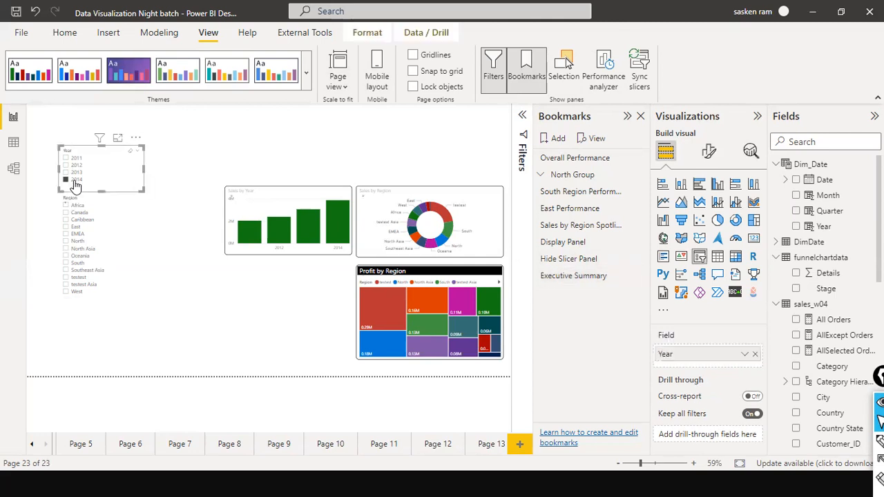
ctrl+click(66, 172)
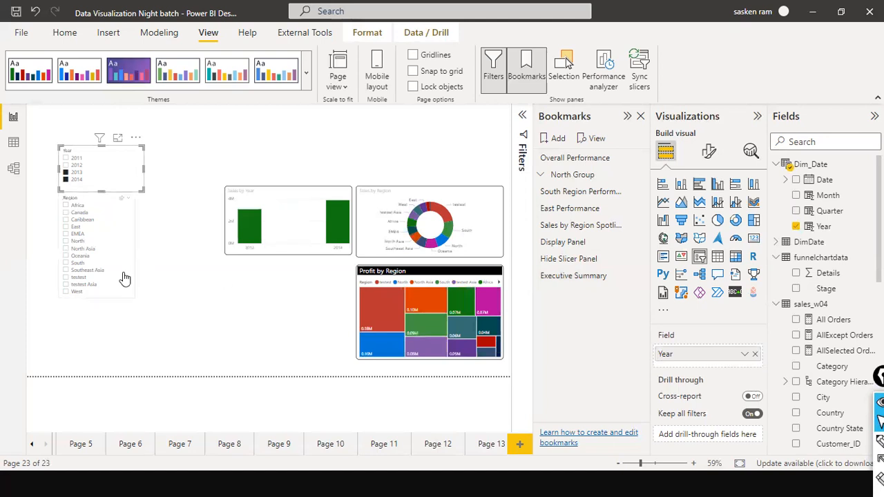
click(67, 227)
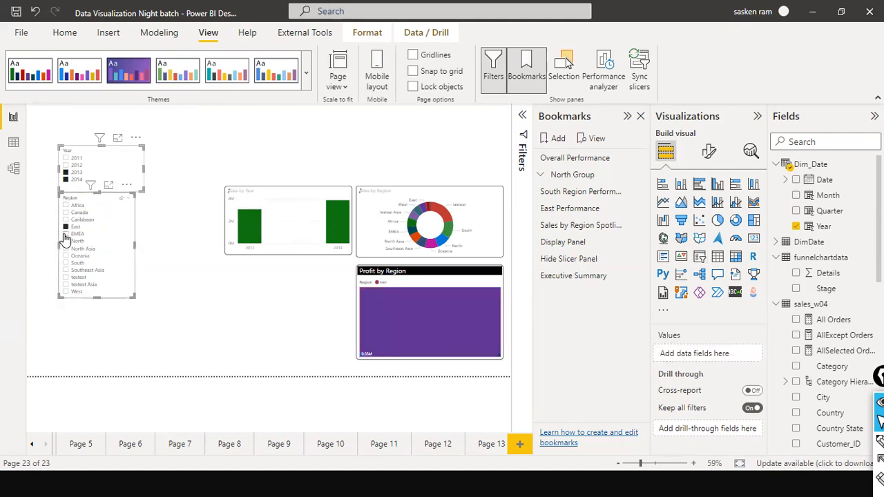
click(76, 234)
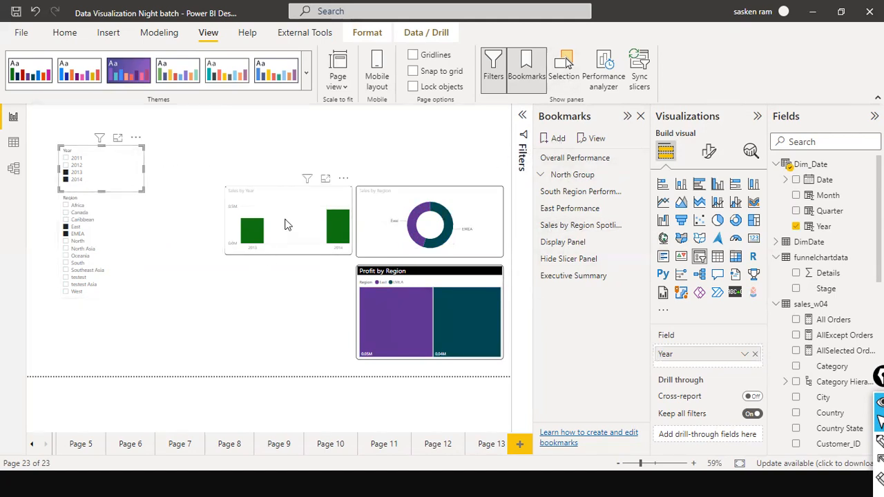
Add a bookmark of the filtered view and name it East Region Sales
click(554, 140)
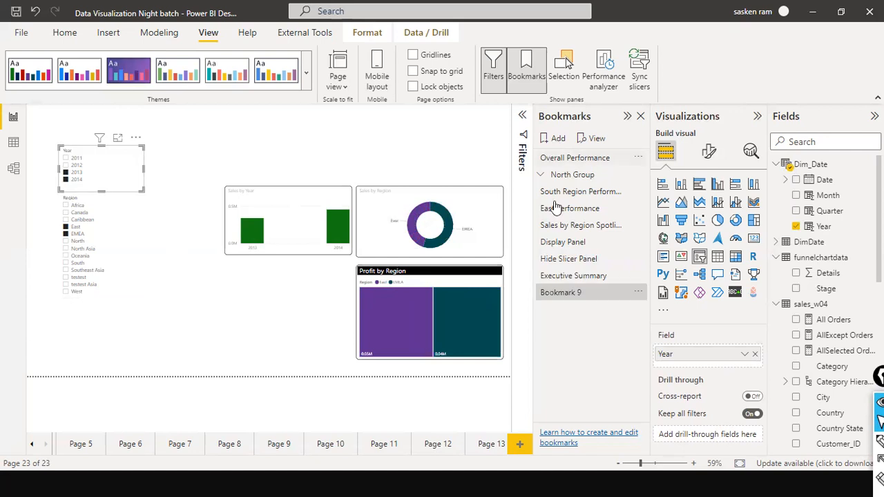
double_click(561, 298)
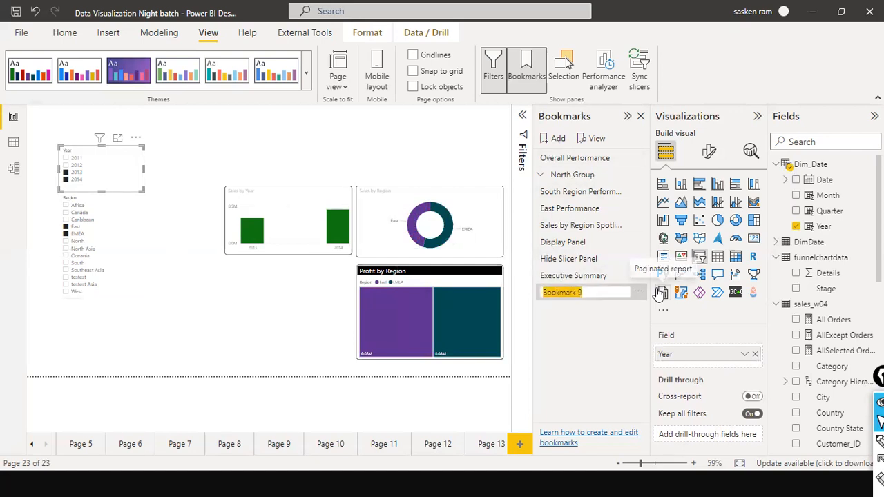
text(East)
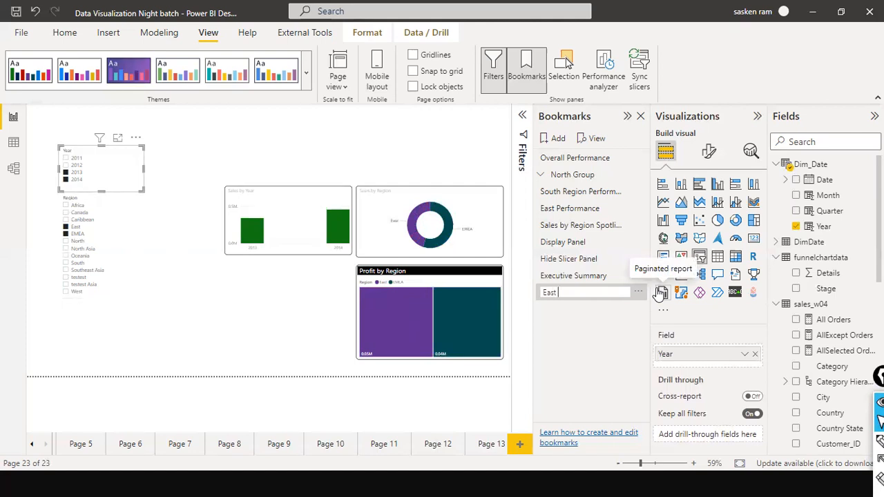
text( Reginon Sales)
key(Return)
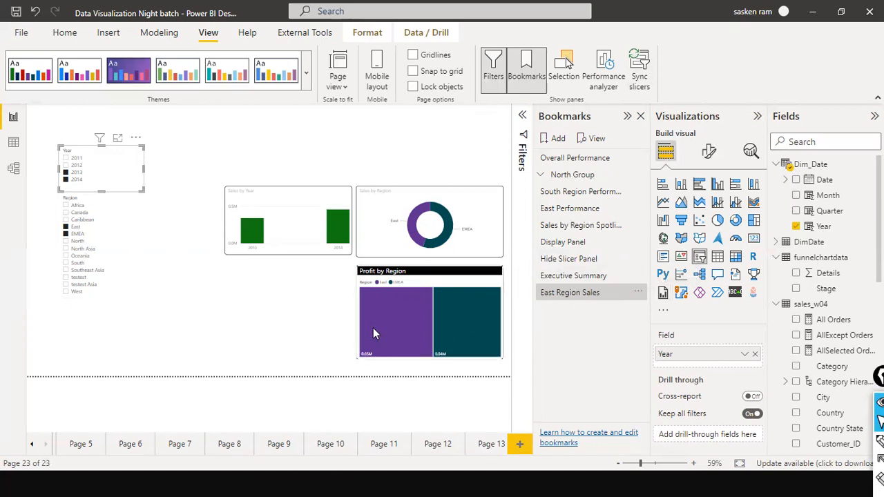
Apply the Executive Summary and East Region Sales bookmarks in turn to check their saved views
click(586, 276)
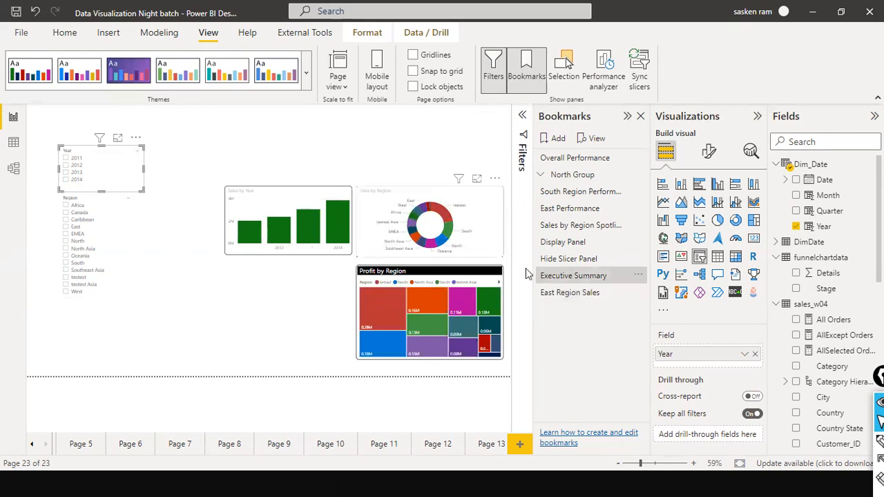
click(552, 296)
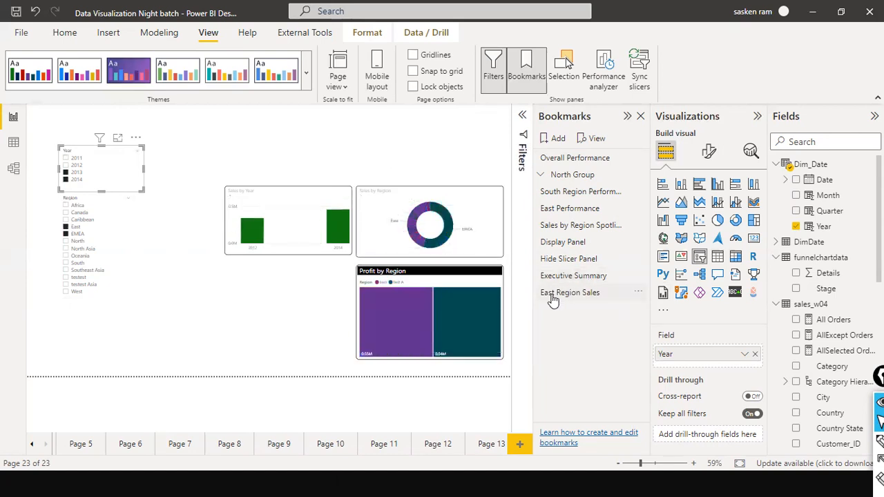
click(285, 332)
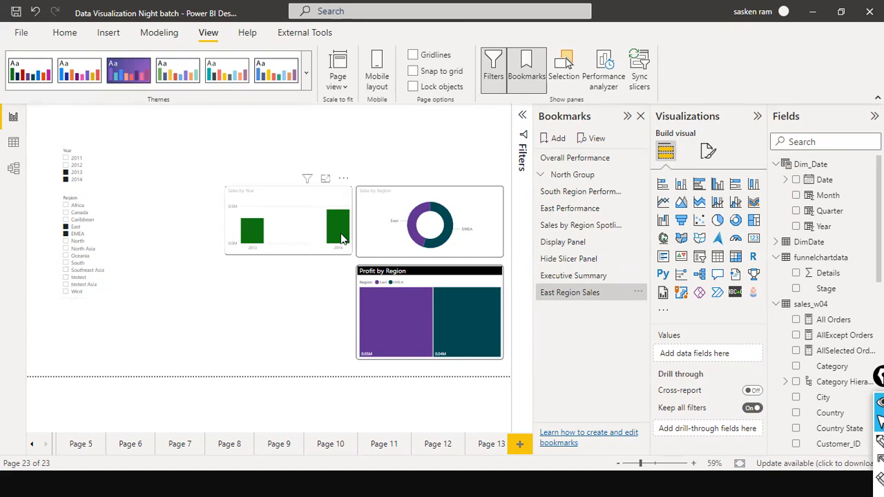
Change the Region slicer selection to North, North Asia and testest Asia
click(66, 242)
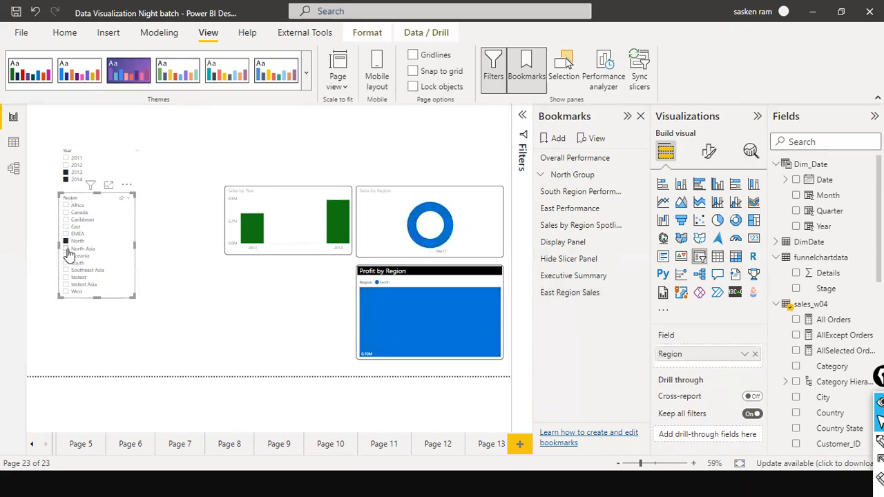
ctrl+click(69, 248)
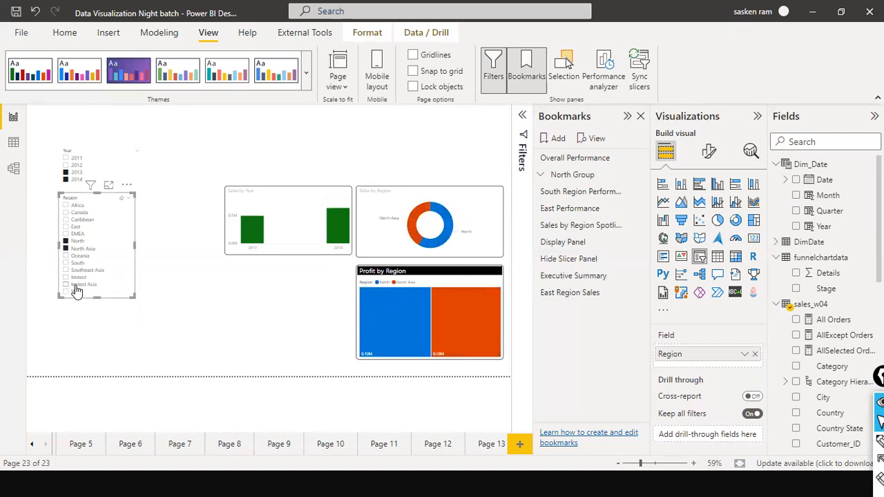
ctrl+click(87, 287)
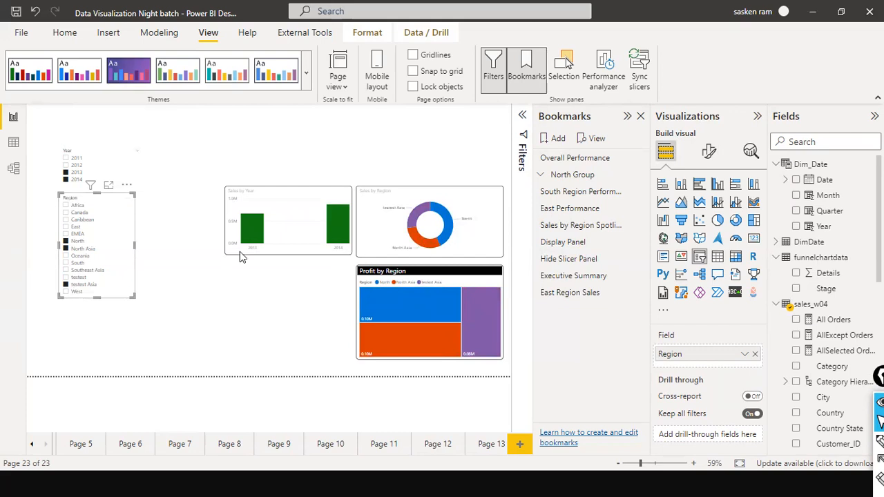
Add a bookmark of this view and name it North Region Sales
click(558, 138)
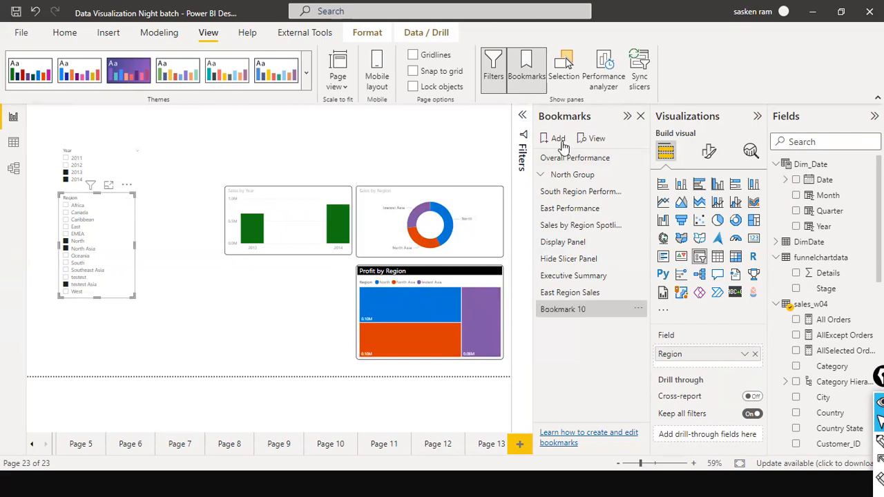
double_click(609, 308)
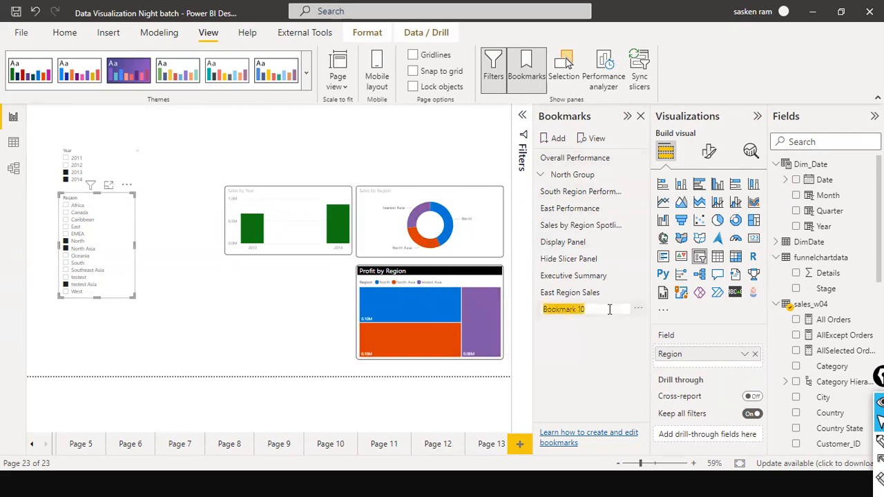
text(North Region Sales)
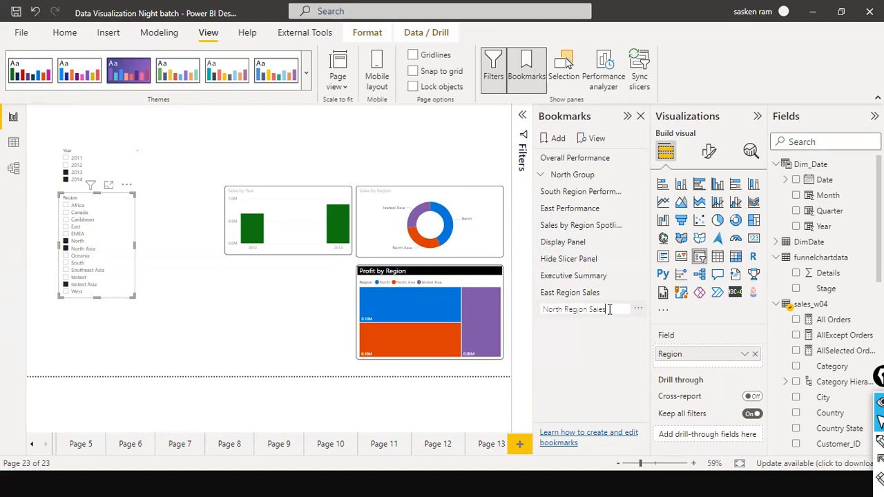
key(Return)
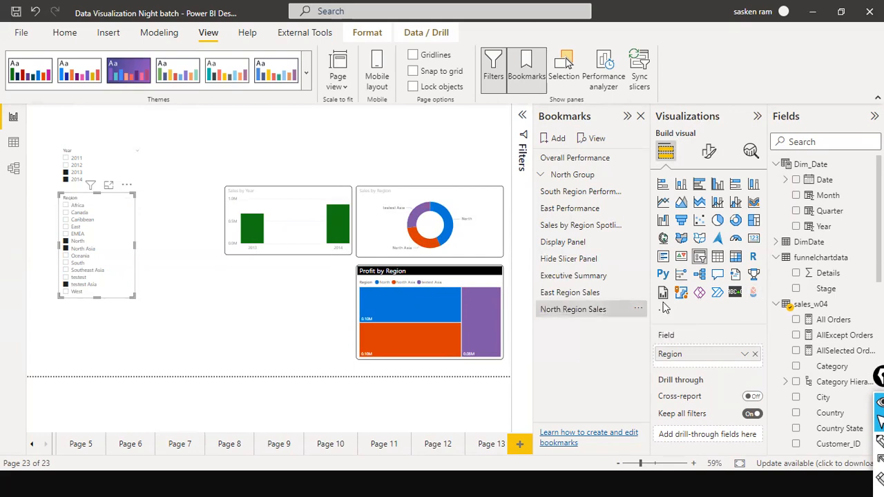
Apply the East Region Sales, Executive Summary and North Region Sales bookmarks in turn to compare their slicer selections and charts
click(591, 297)
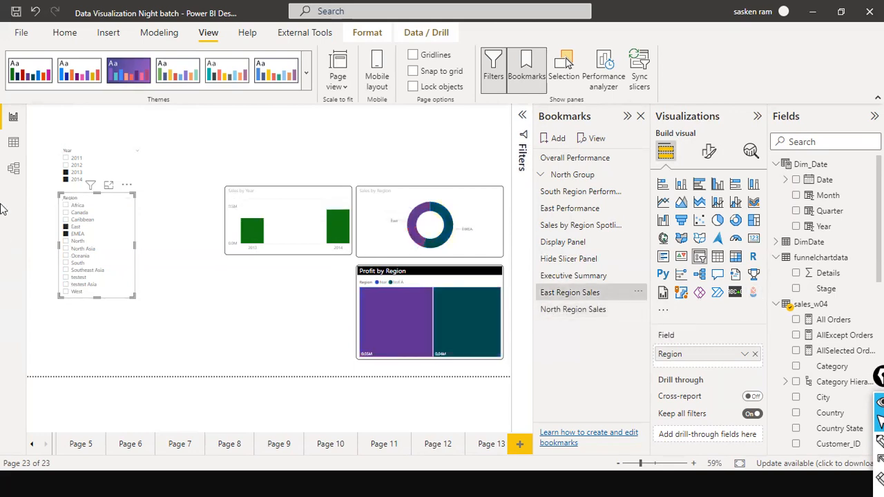
click(559, 282)
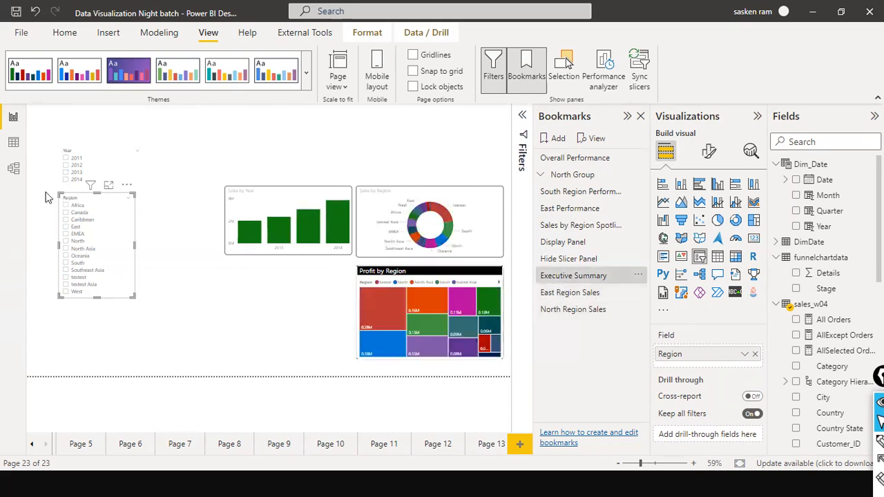
click(588, 316)
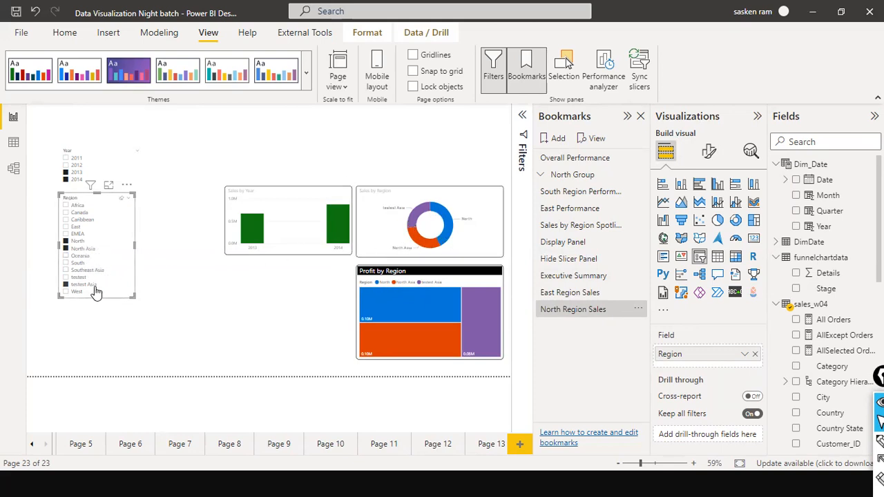
mouse_move(466, 221)
Add another bookmark of the current view, and change the Region slicer selection to South and Southeast Asia
click(554, 139)
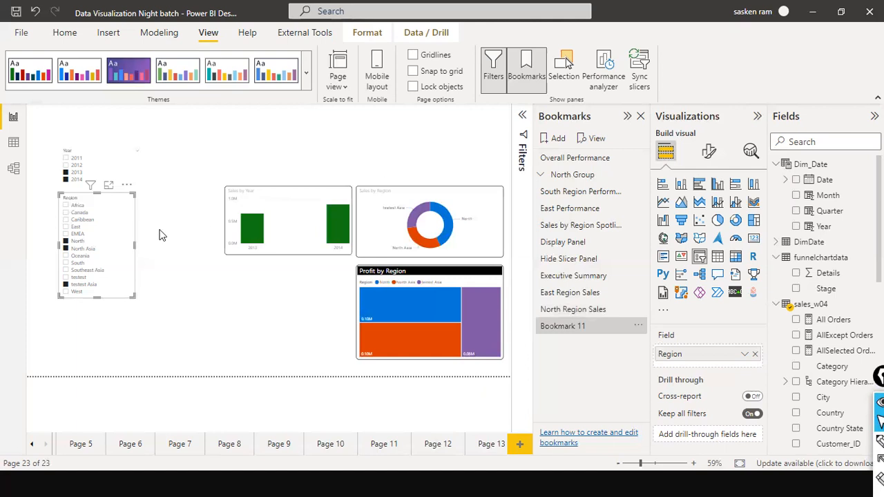
click(123, 199)
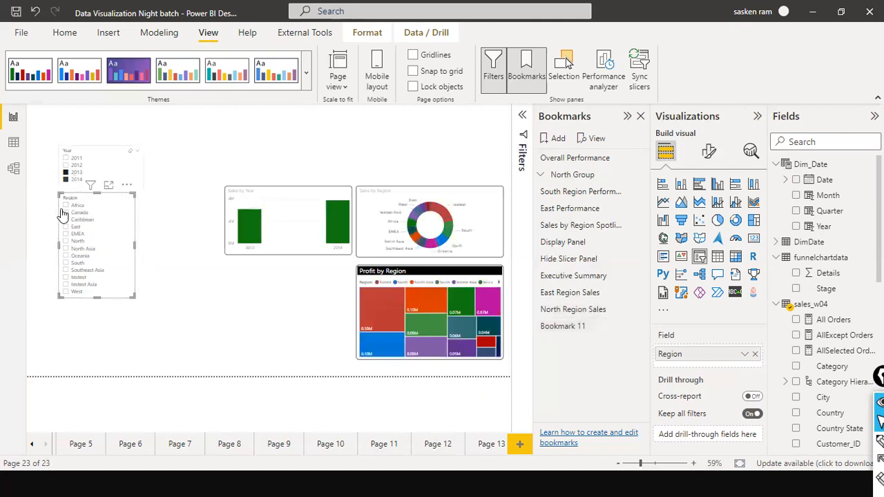
click(67, 263)
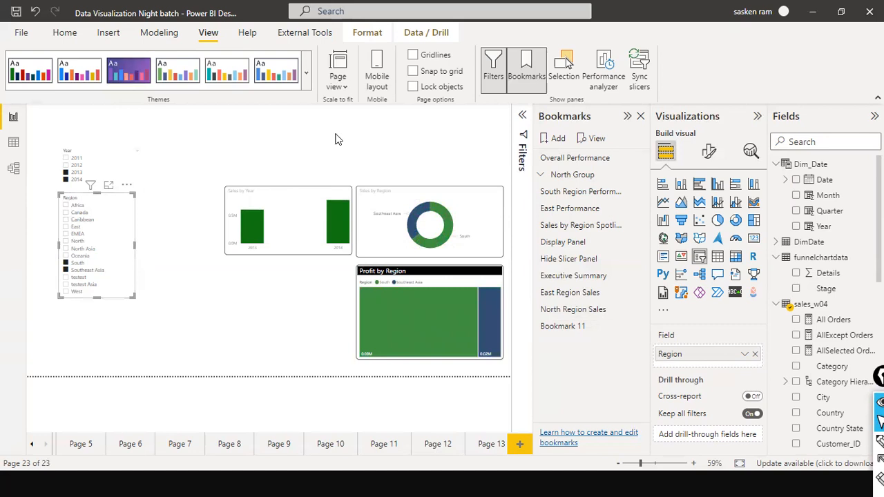
Try to rename Bookmark 11, leave its name as it is, and check the bookmark's options
double_click(592, 326)
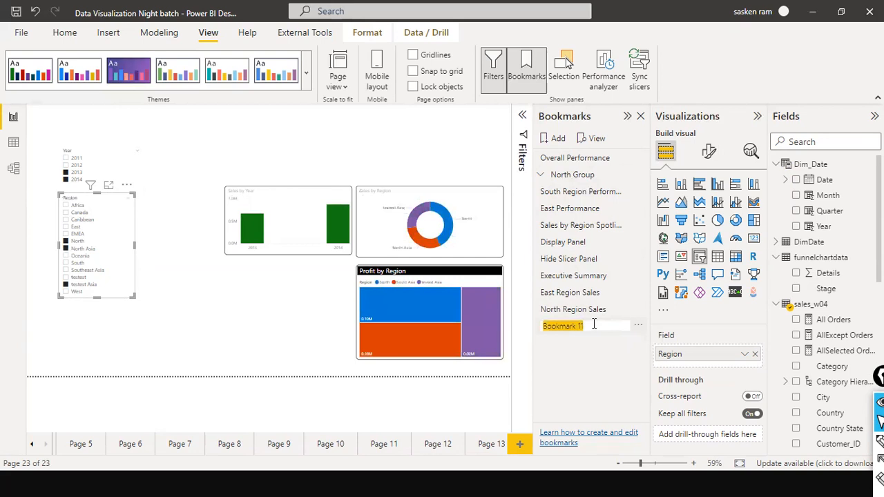
key(Return)
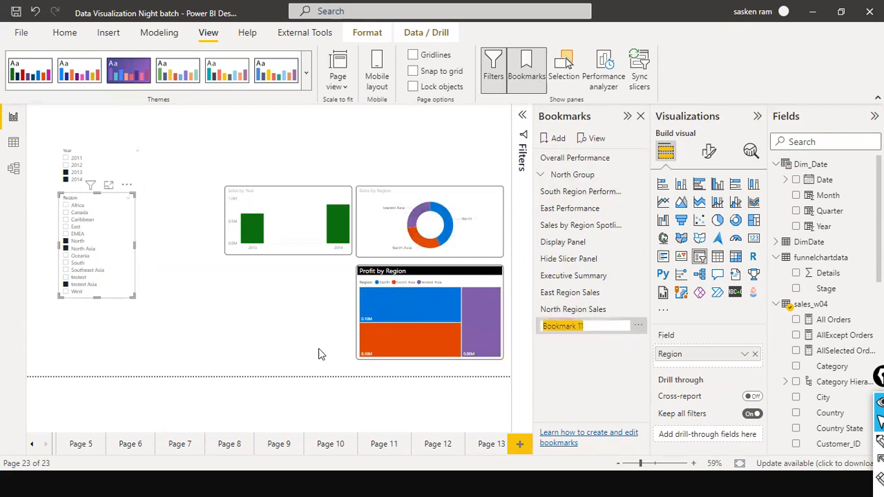
click(235, 343)
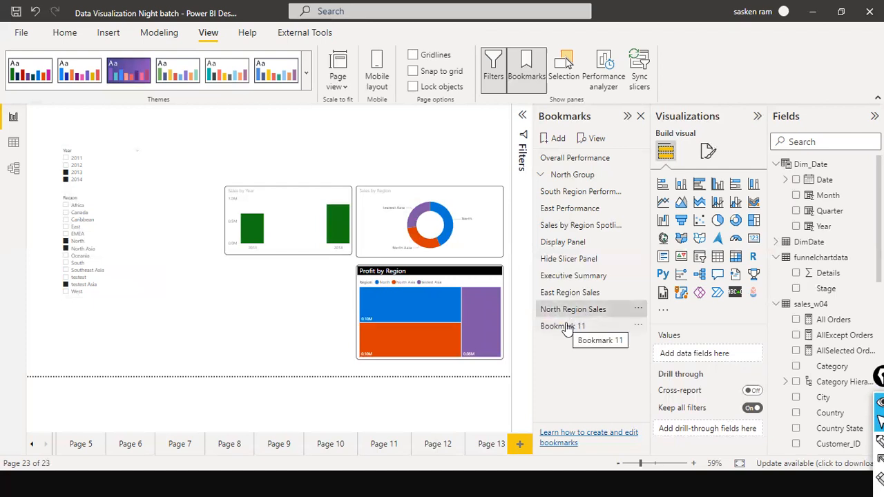
click(637, 326)
click(96, 253)
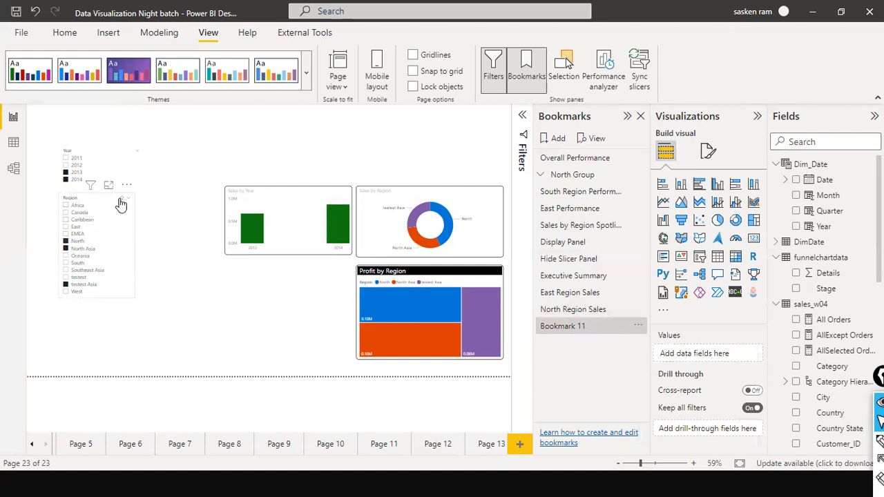
Clear the Region slicer and select South and Southeast Asia in it
click(83, 241)
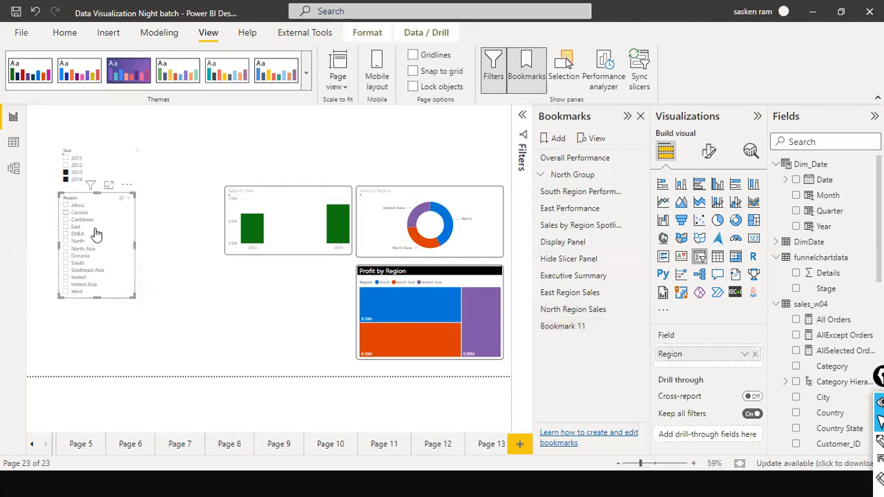
click(66, 270)
ctrl+click(66, 263)
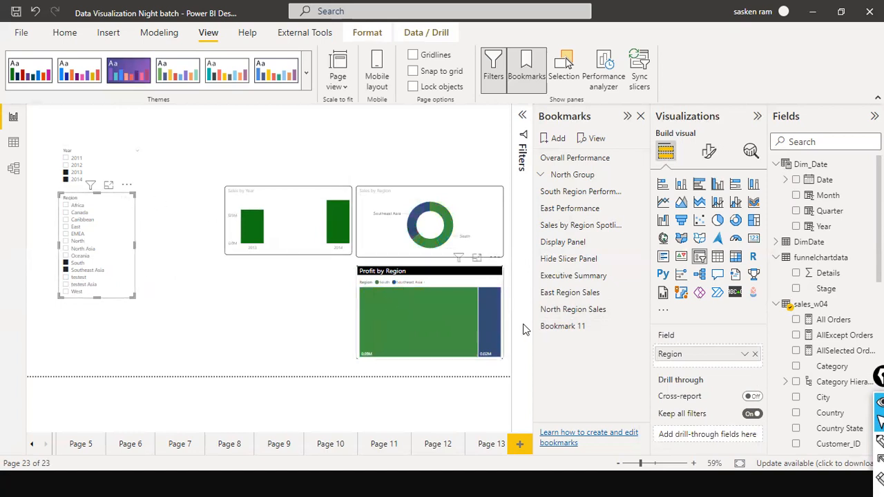
Apply Bookmark 11 and the North Region Sales bookmark in turn to compare their saved views
double_click(573, 326)
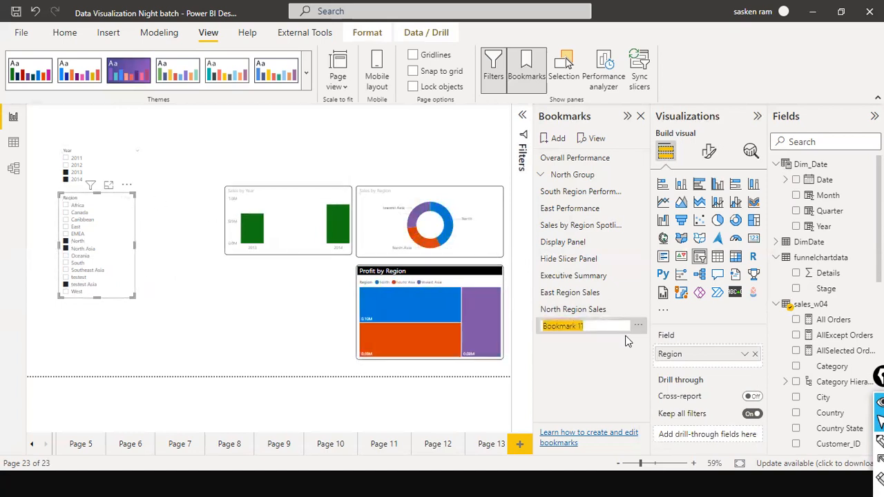
click(219, 296)
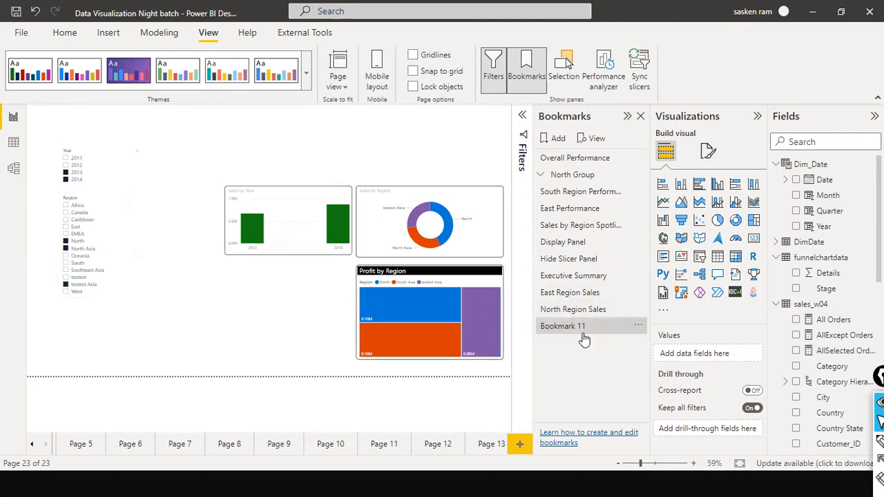
click(572, 311)
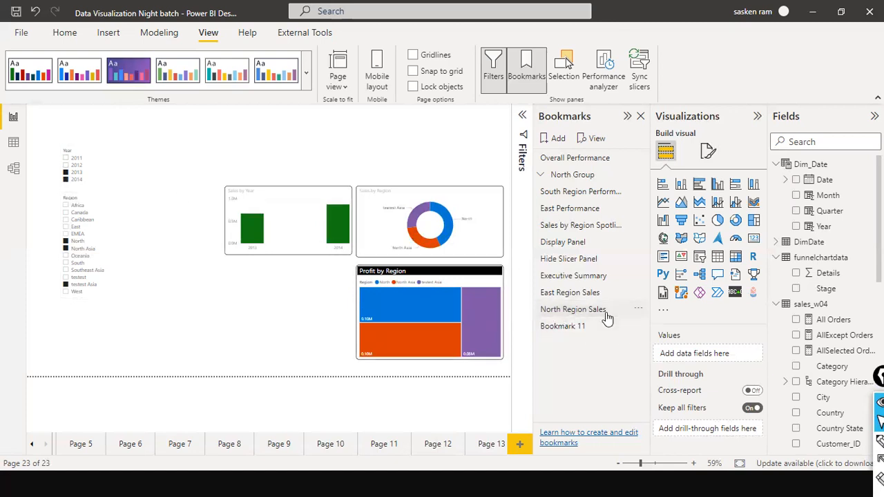
Apply Bookmark 11, clear its Region slicer selection, and select South and Southeast Asia instead
click(564, 315)
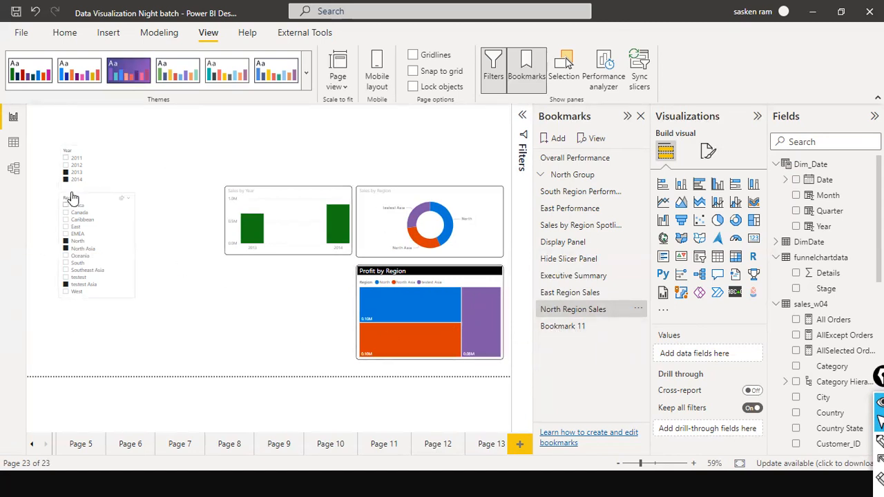
click(550, 334)
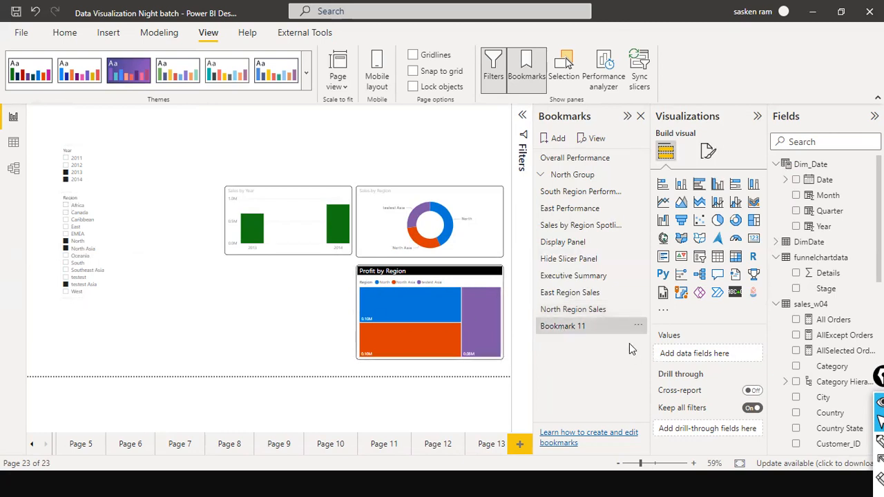
click(65, 258)
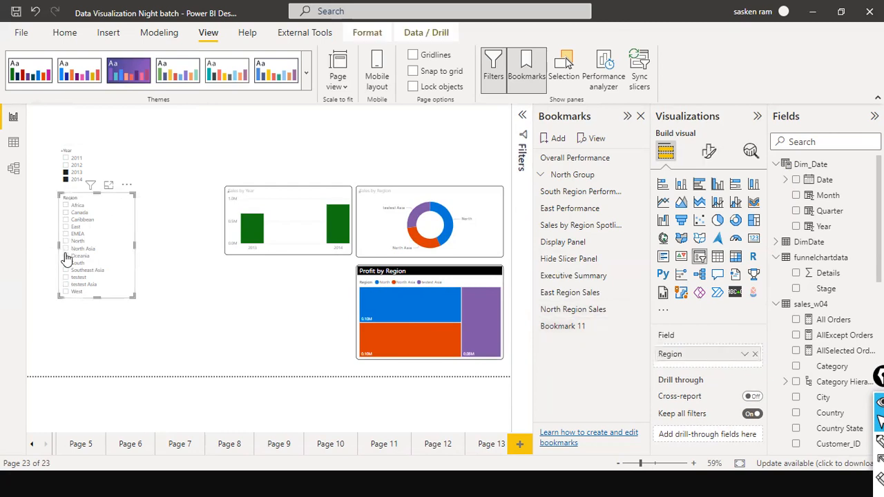
click(66, 264)
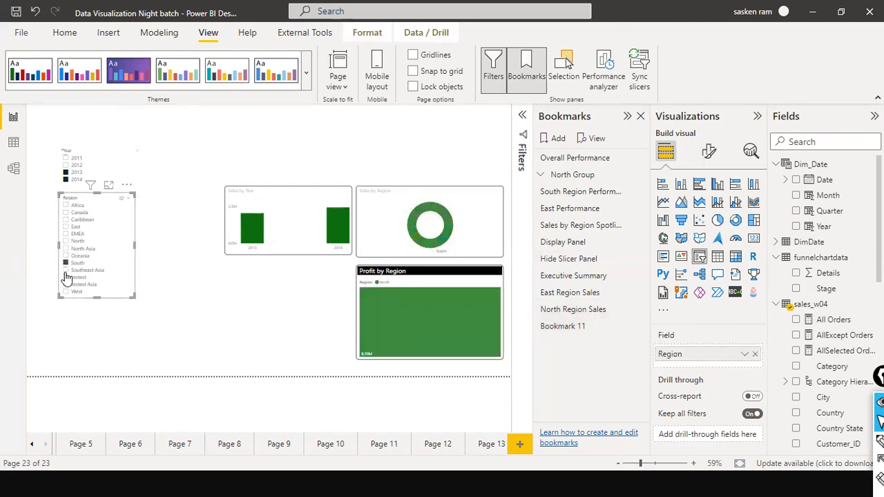
ctrl+click(67, 271)
ctrl+click(67, 277)
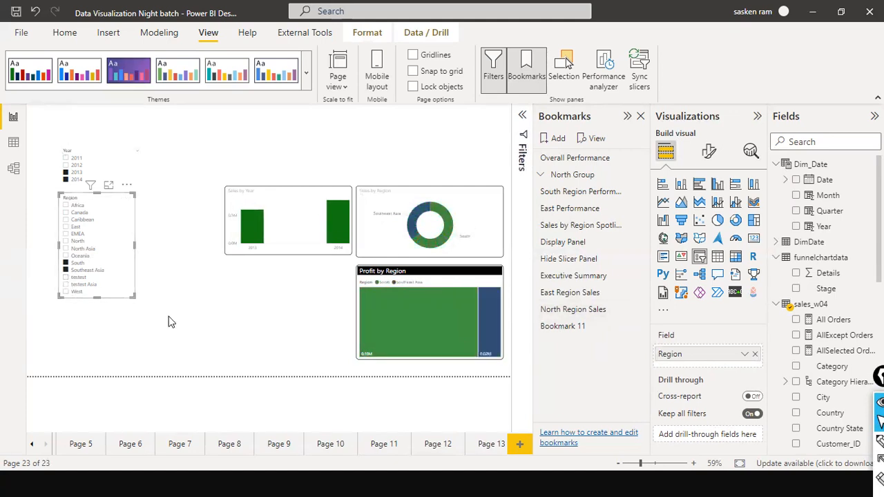
Update Bookmark 11 with the current slicer selection, and check its saved view against the North Region Sales bookmark
click(638, 325)
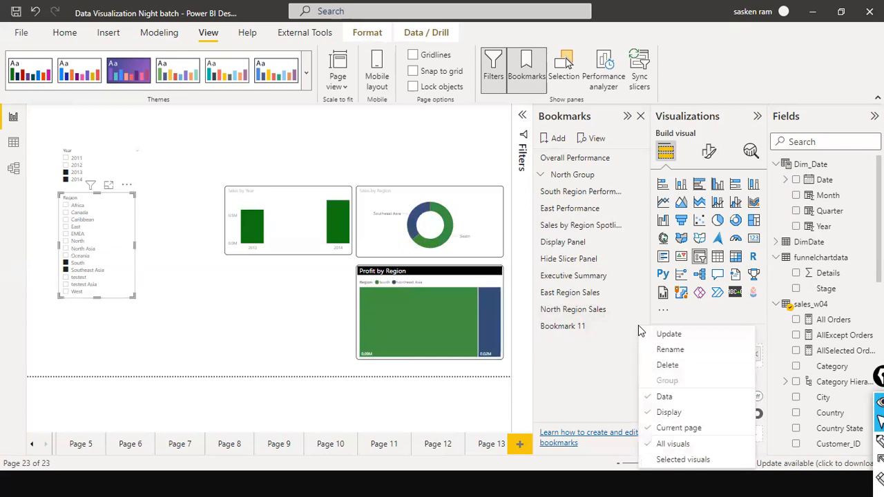
click(667, 335)
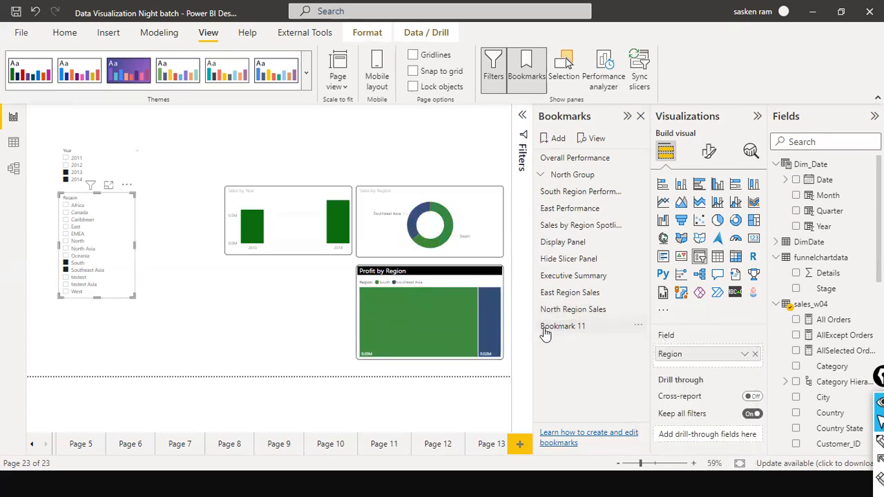
click(602, 328)
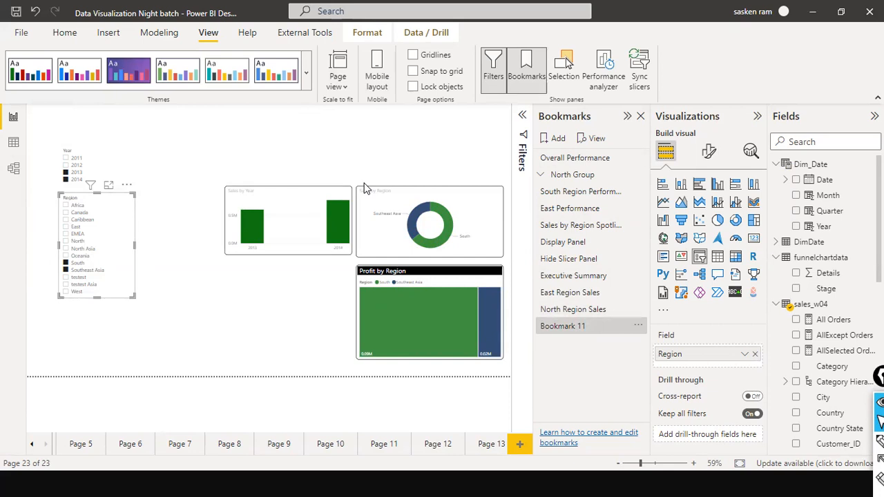
click(572, 325)
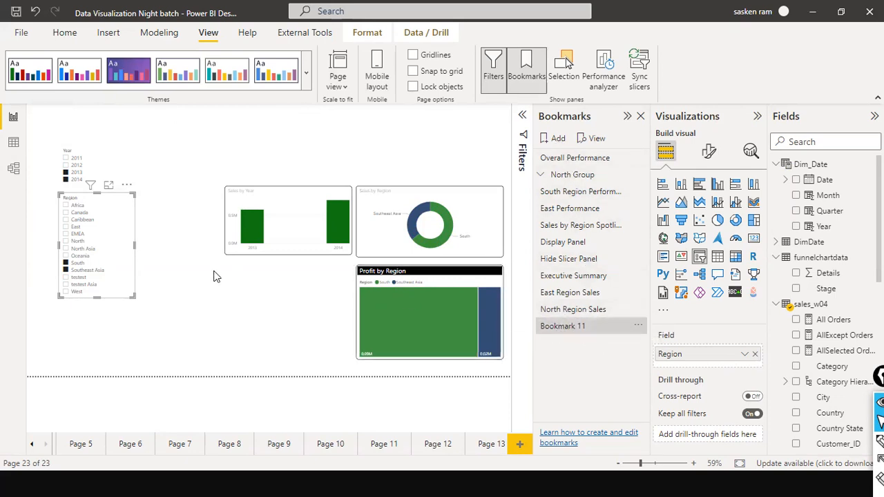
click(575, 329)
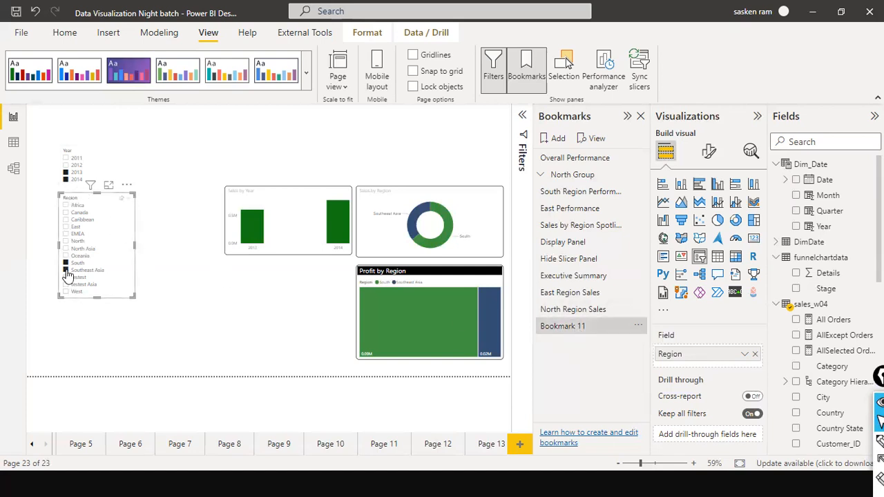
click(636, 329)
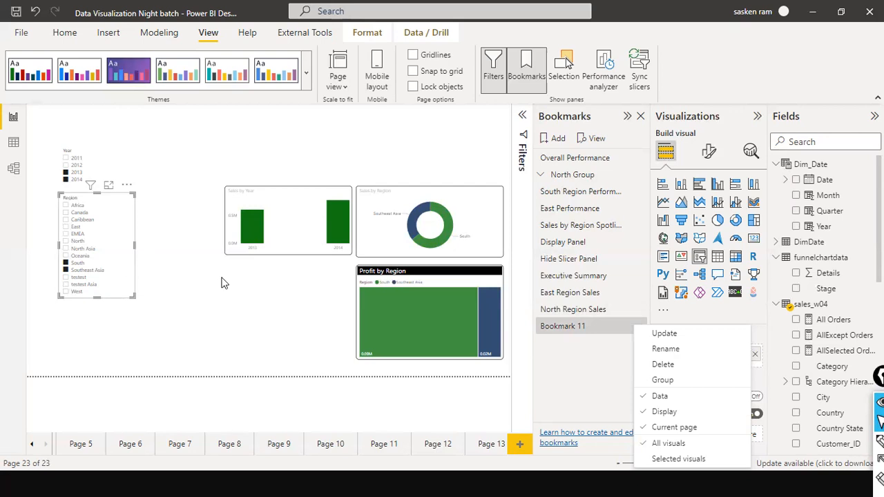
click(663, 334)
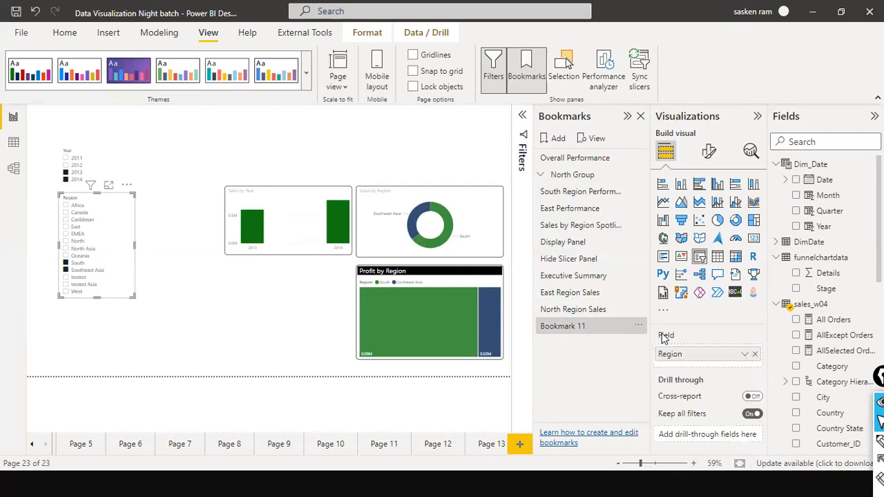
click(593, 312)
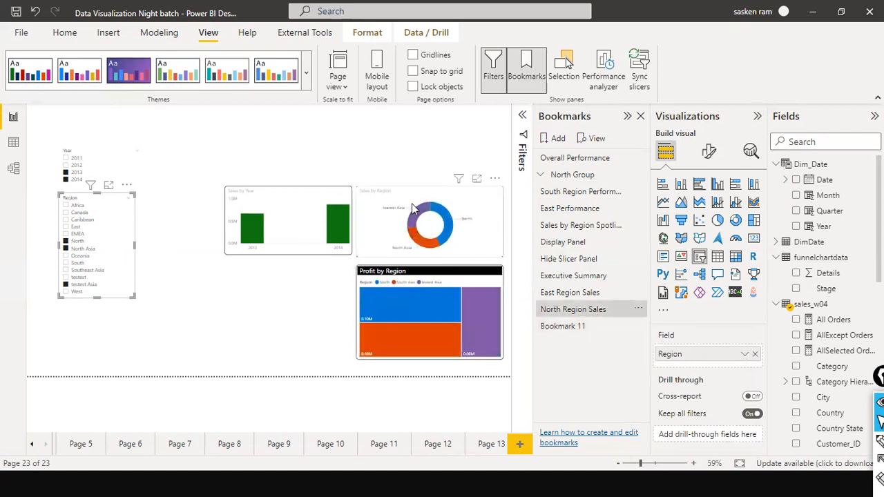
click(562, 330)
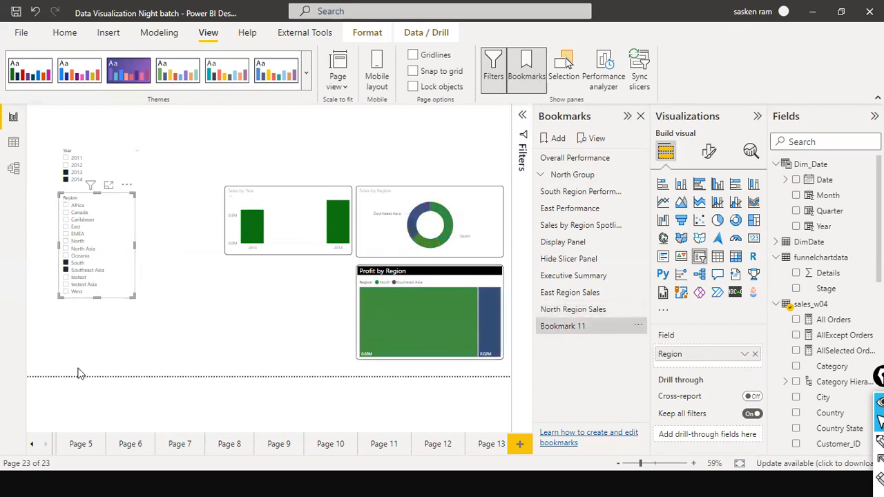
Rename Bookmark 11 as South Region Sales
double_click(562, 327)
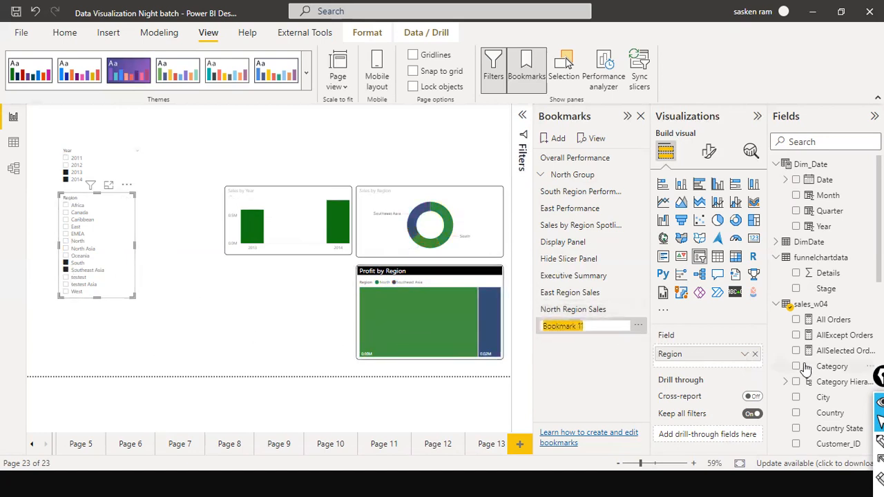
text(Sout)
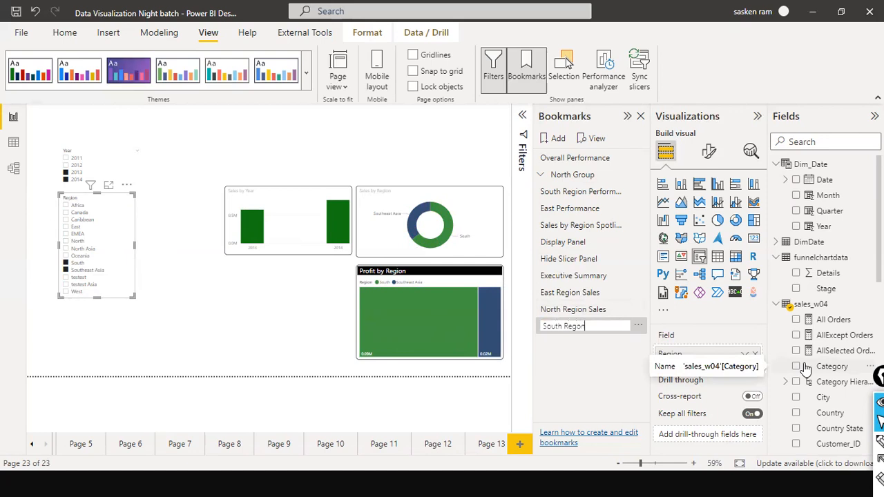
text(h Region Sales)
key(Return)
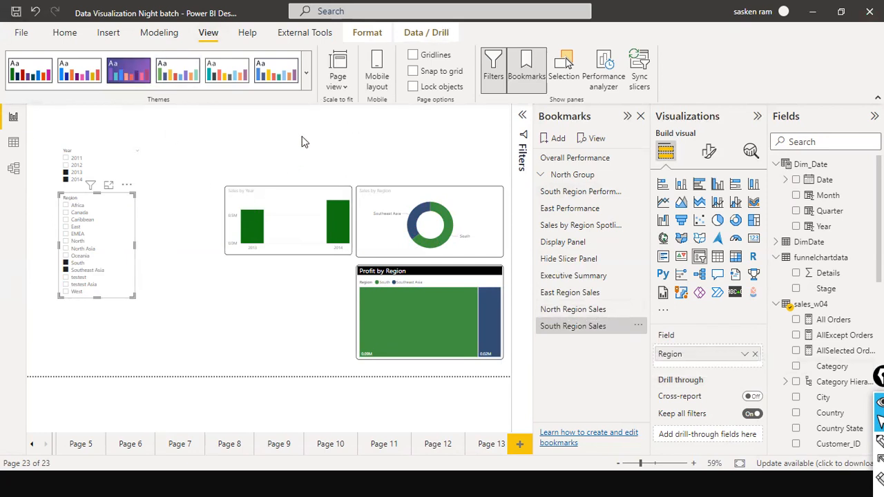
Apply the South, North and East Region Sales bookmarks and the Executive Summary bookmark in turn to compare their saved views
click(572, 326)
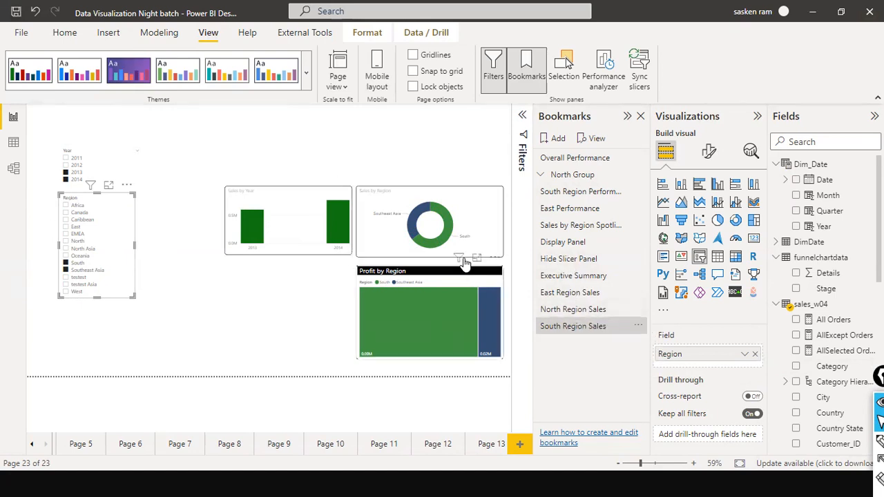
click(574, 308)
click(579, 294)
click(587, 276)
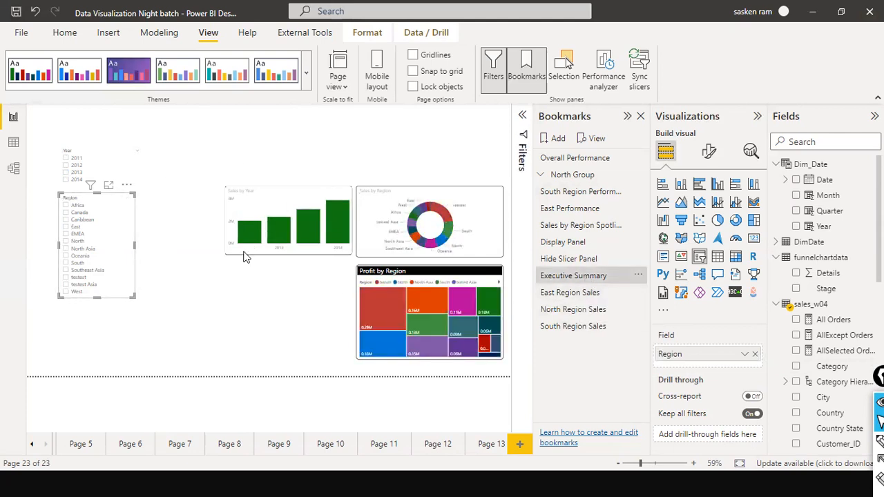
click(192, 297)
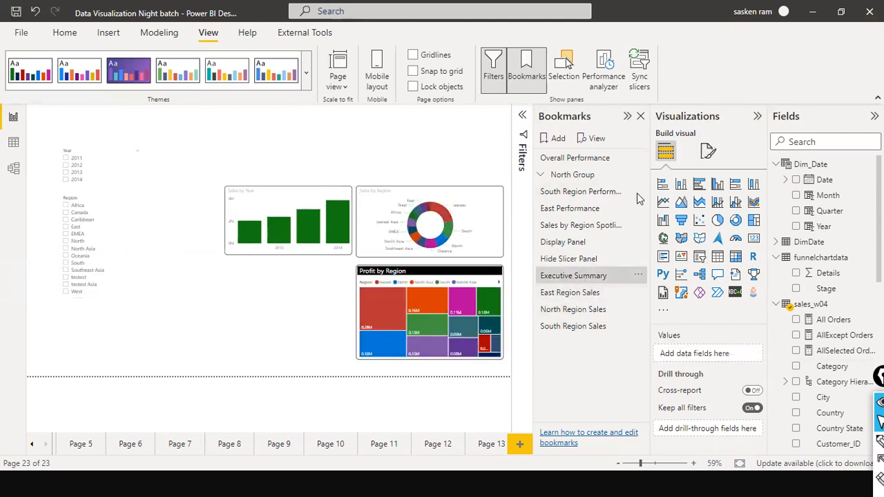
click(599, 301)
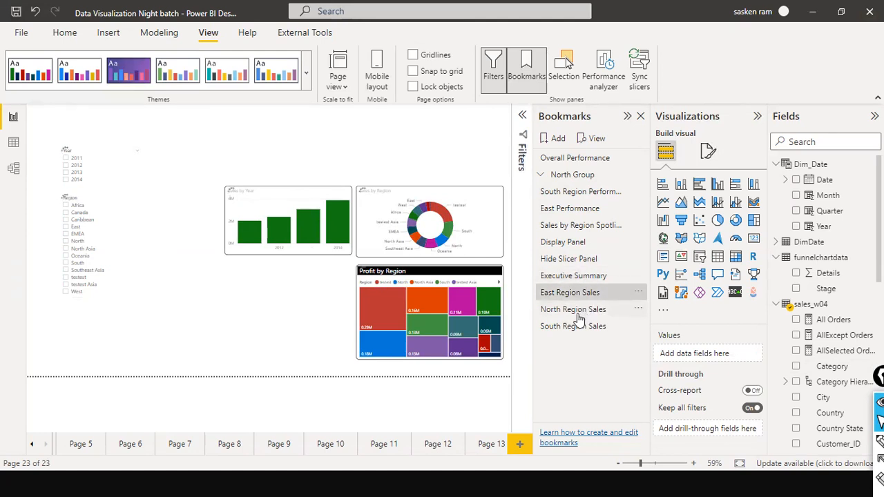
click(575, 327)
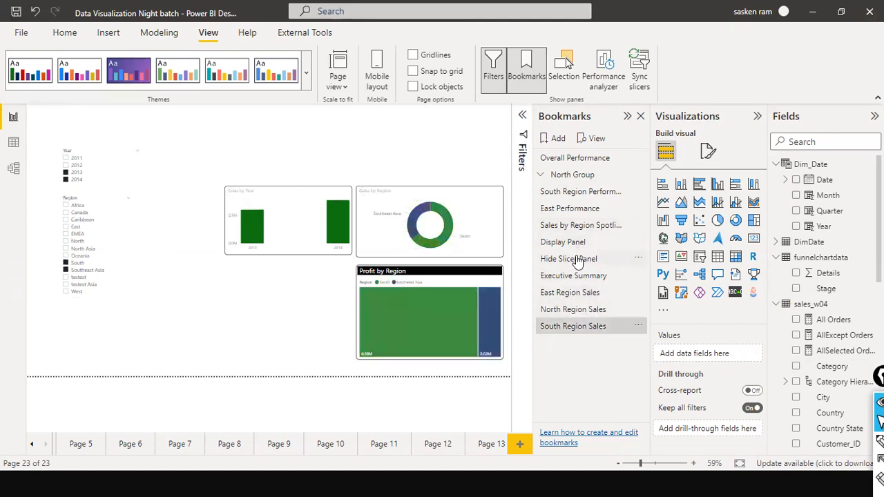
click(564, 277)
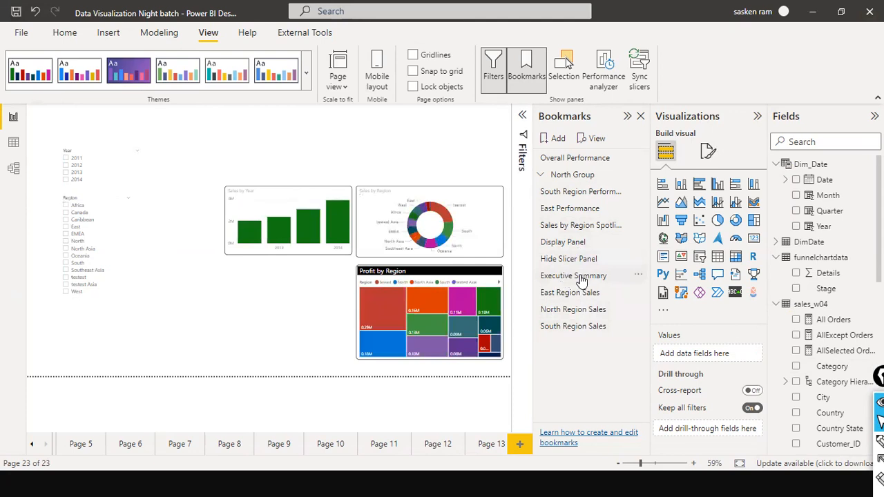
click(582, 277)
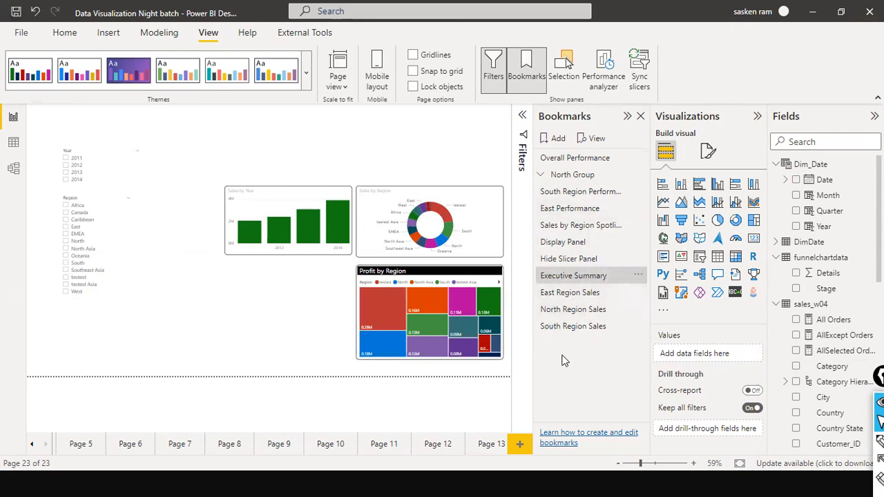
Start the bookmark slideshow and go through the bookmarks from Overall Performance to Executive Summary
click(596, 140)
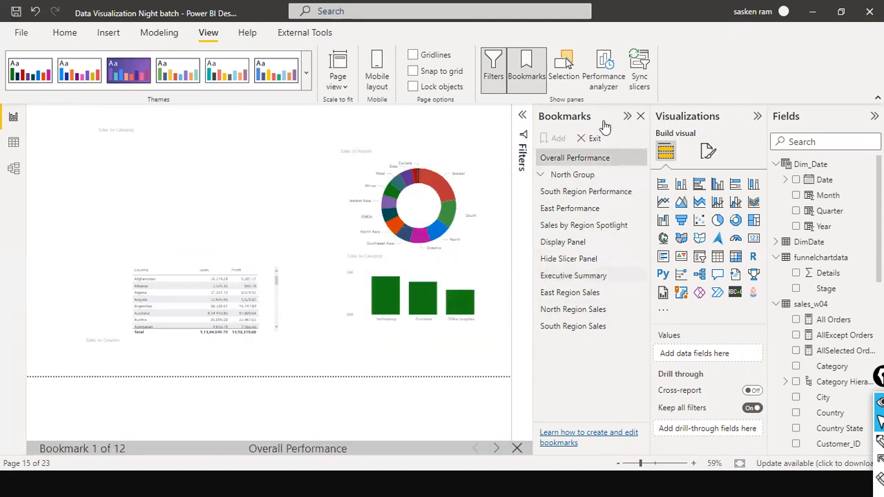
click(496, 448)
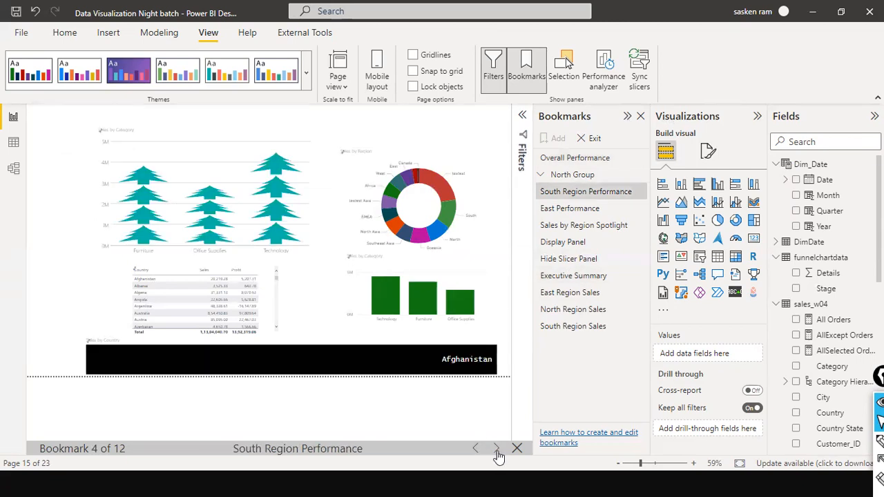
click(572, 258)
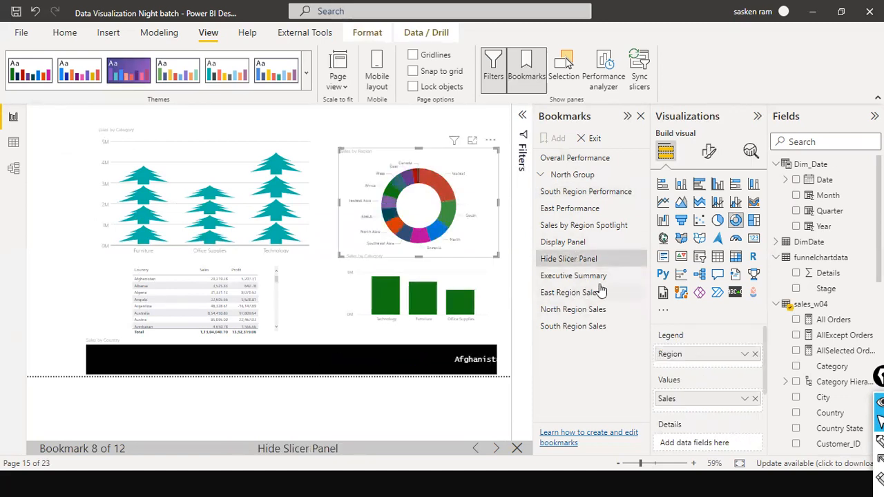
click(497, 449)
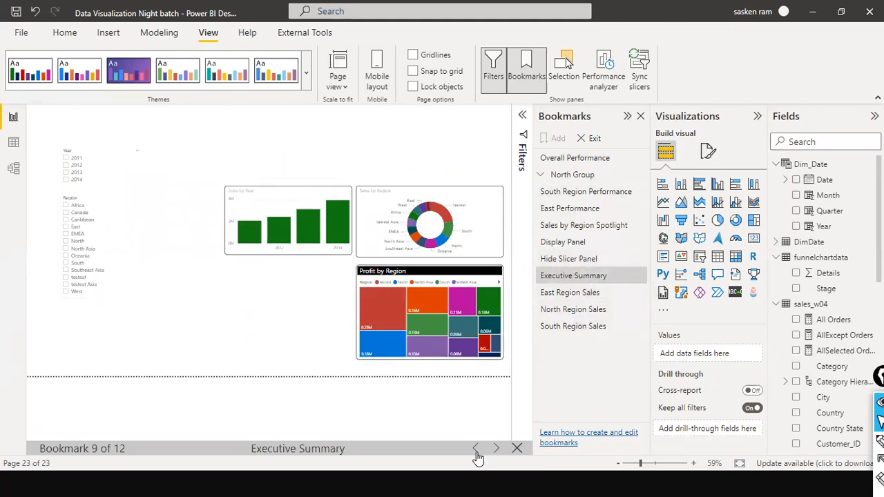
Step through the slideshow from Executive Summary forward to South Region Sales and back, and exit the bookmark slideshow
drag(406, 380, 485, 439)
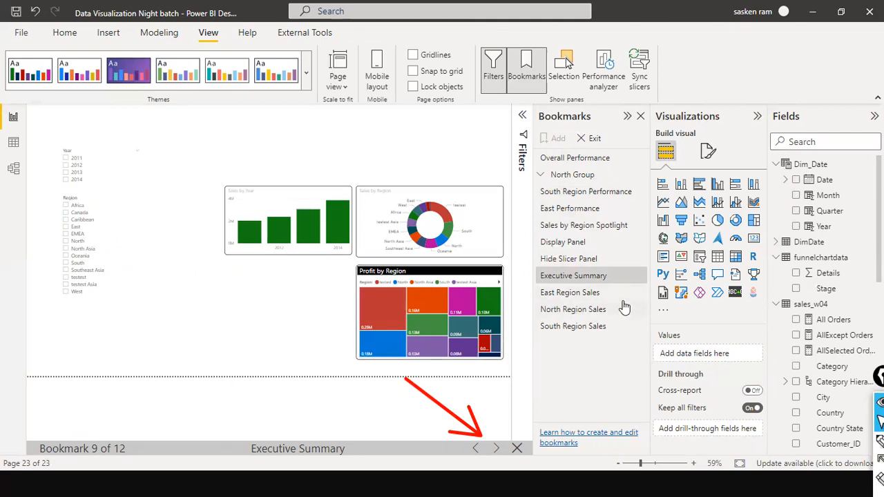
click(496, 448)
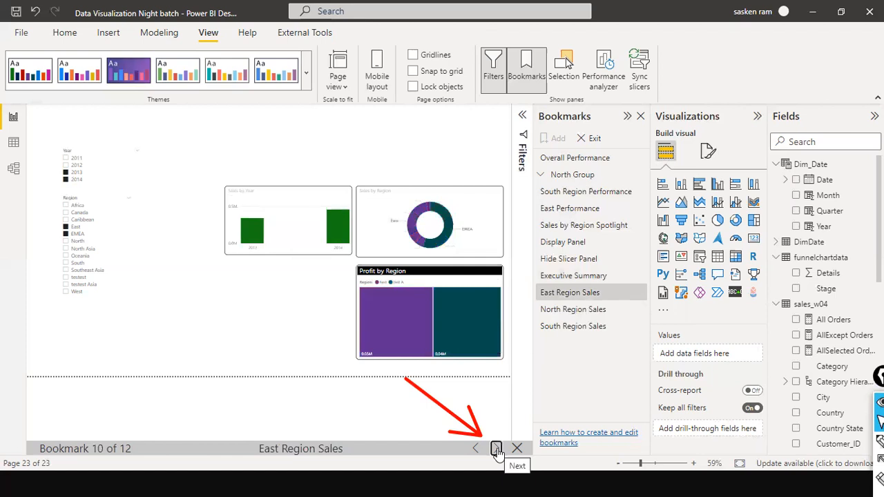
click(496, 448)
click(496, 448)
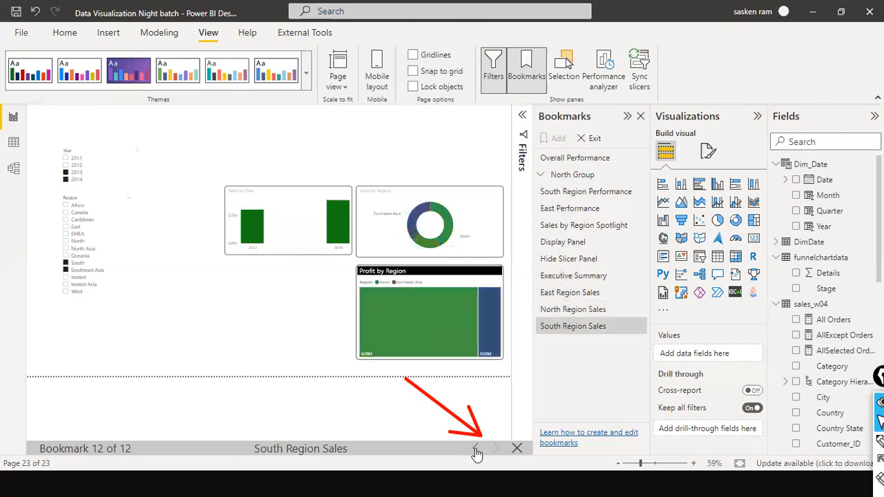
click(477, 448)
click(476, 448)
click(476, 450)
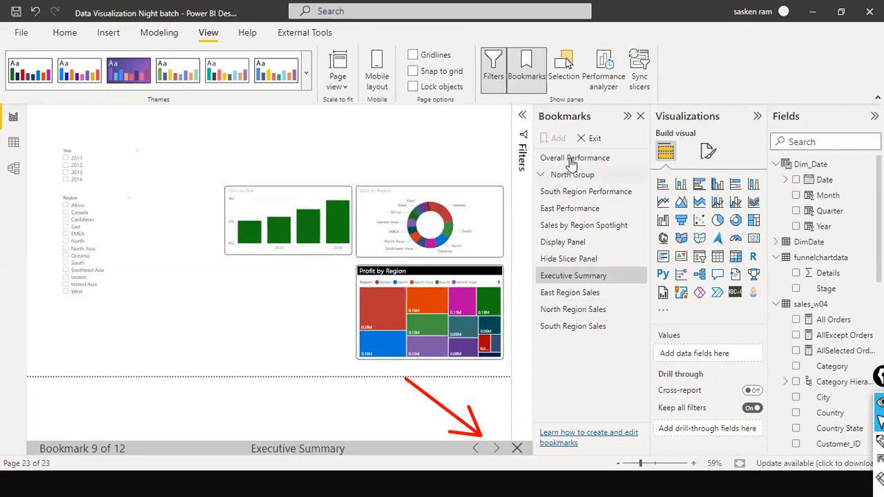
click(594, 140)
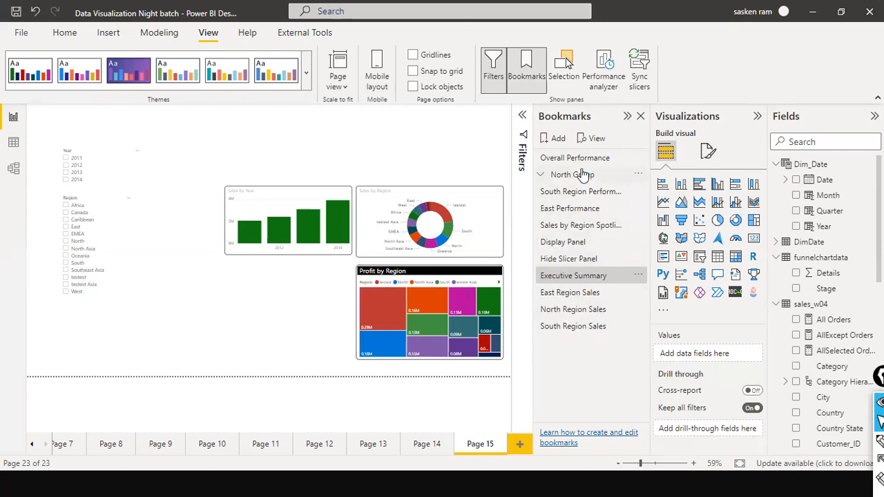
Apply the South Region Sales bookmark and change the Region slicer selection to Canada, Caribbean and testest
click(607, 329)
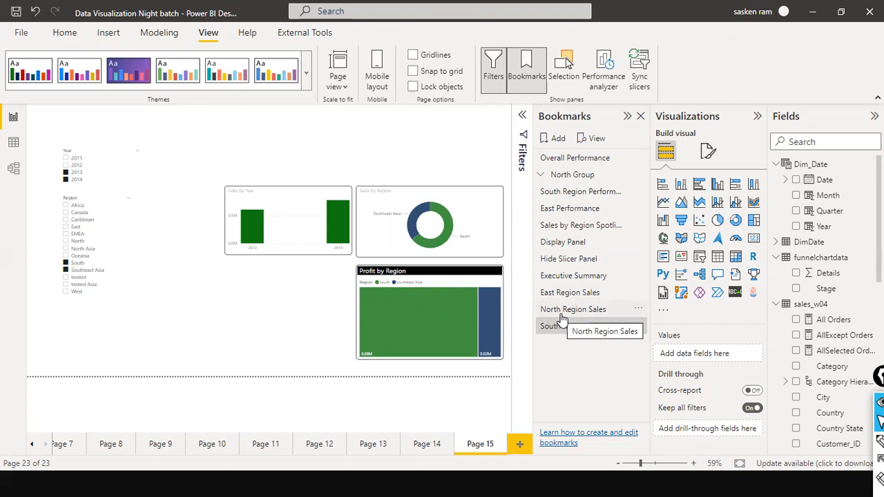
click(67, 279)
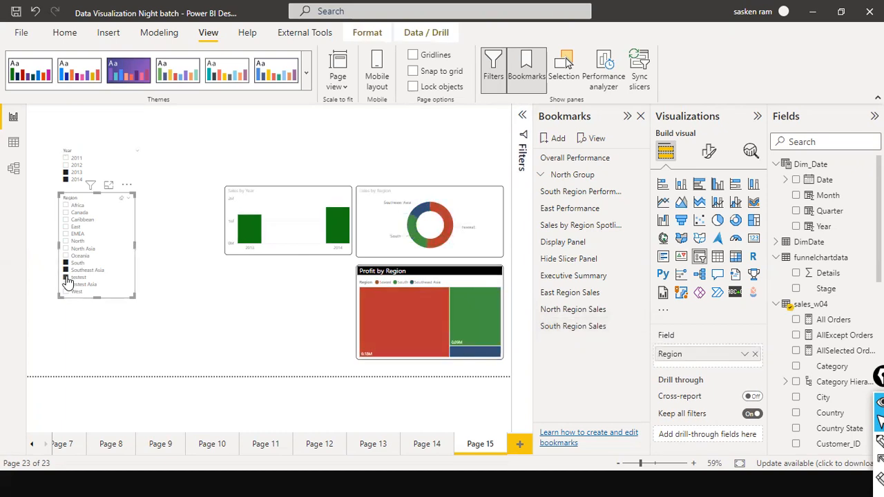
click(67, 279)
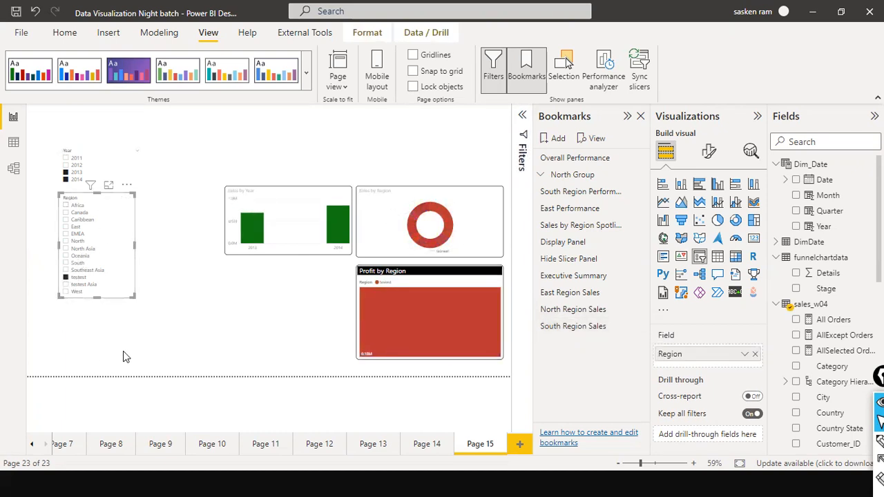
ctrl+click(65, 212)
ctrl+click(66, 220)
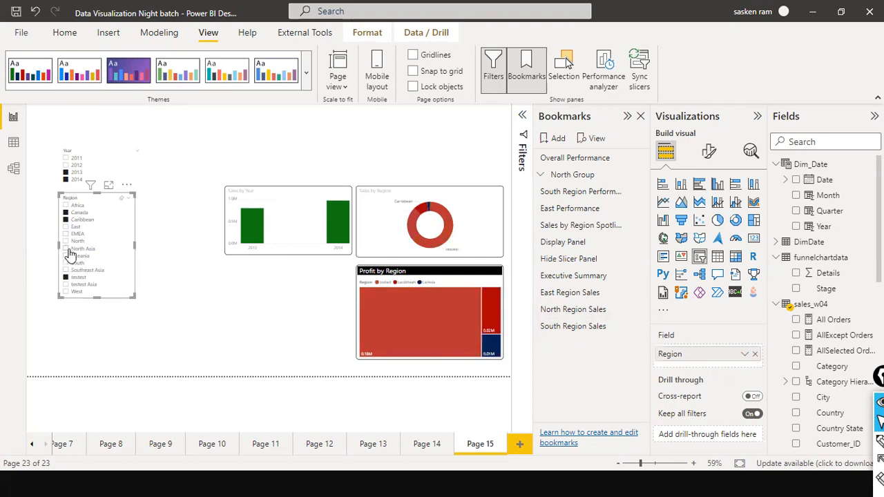
Add a bookmark of the current view and name it North Region 2 Sales
click(556, 140)
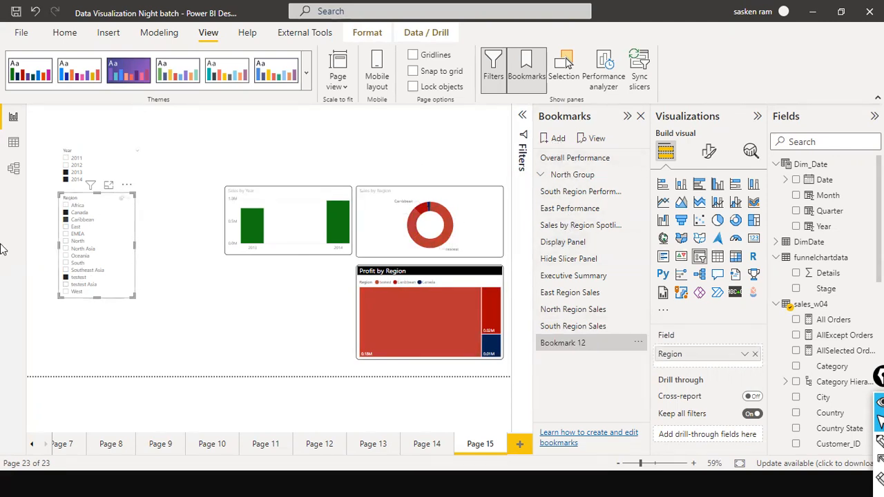
double_click(586, 345)
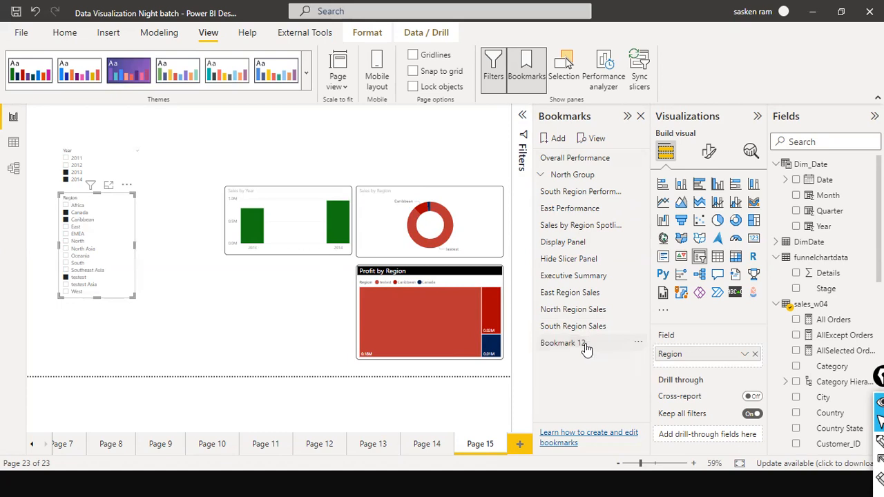
text(North Region 2 Sales)
key(Return)
Apply the South Region Sales and North Region 2 Sales bookmarks in turn to compare their saved views
click(553, 334)
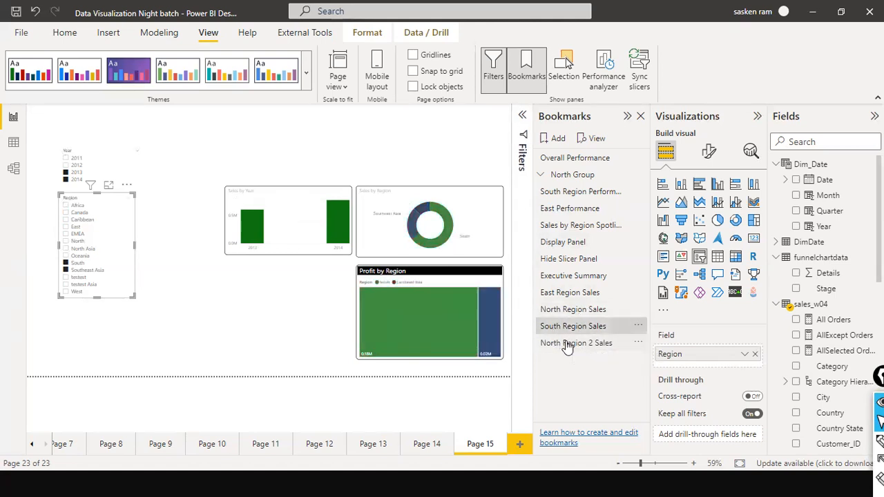
click(566, 345)
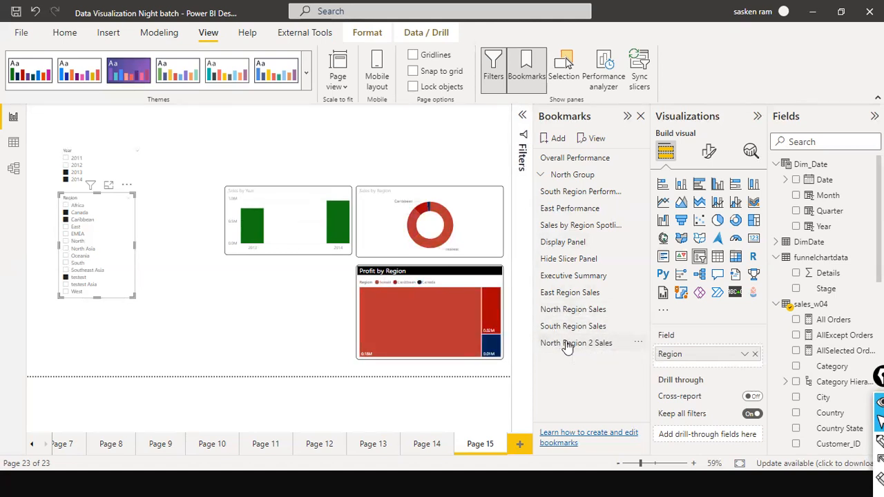
click(565, 346)
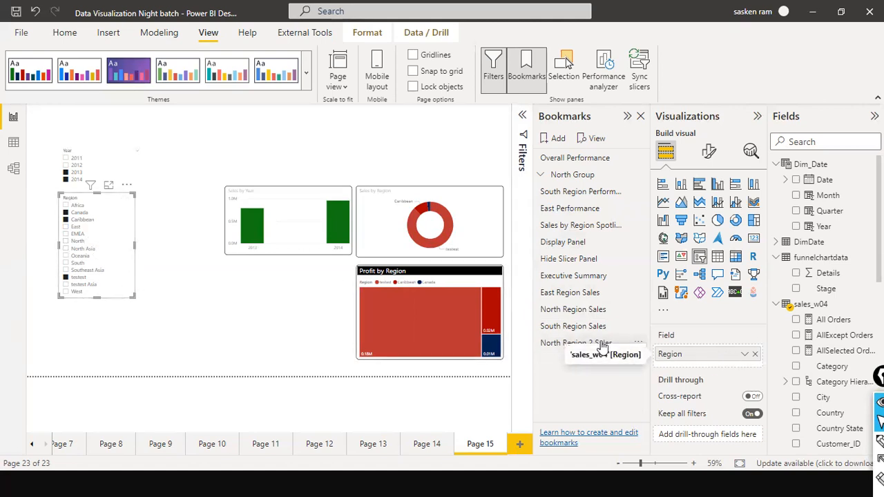
Create a bookmark group from North Region Sales and move the North Region 2 Sales bookmark into it
click(586, 310)
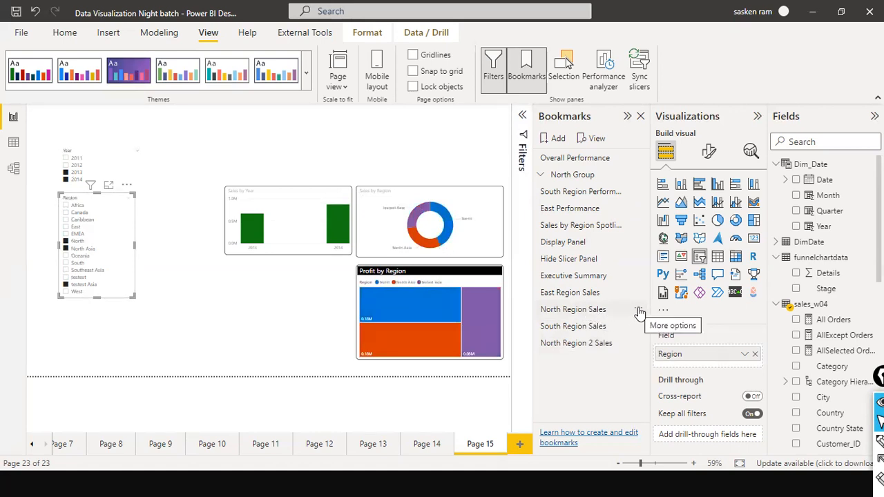
click(636, 309)
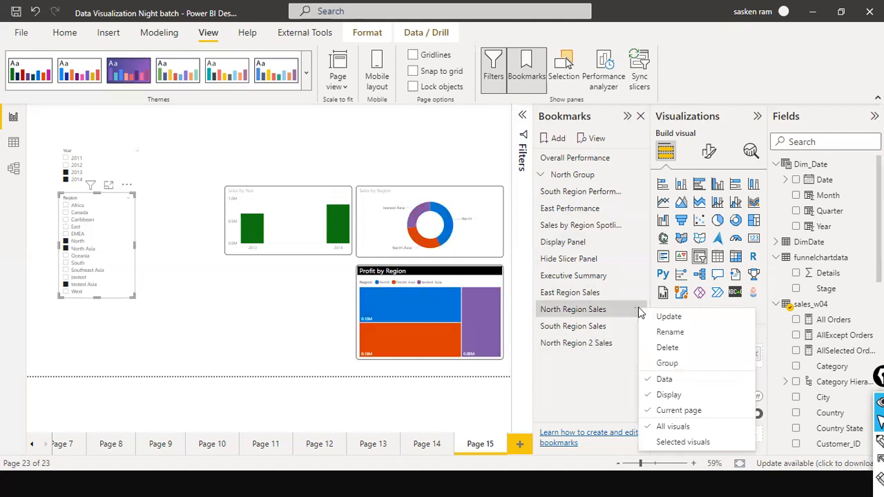
click(670, 365)
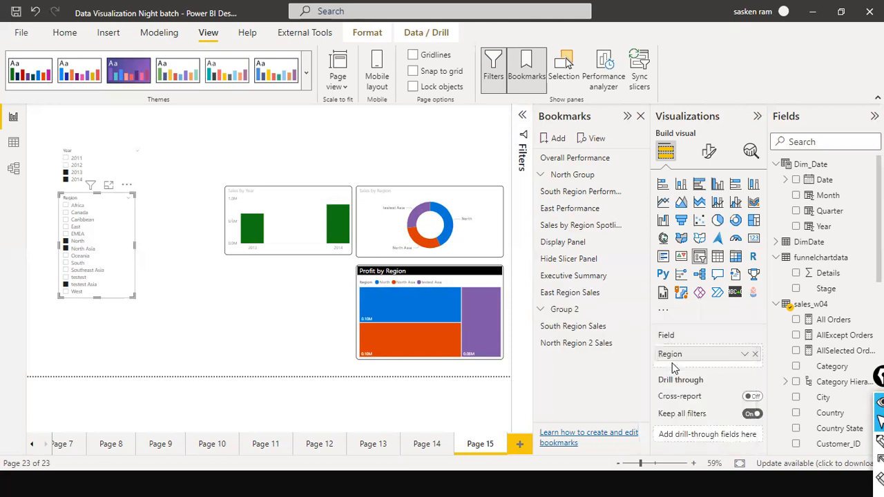
click(542, 311)
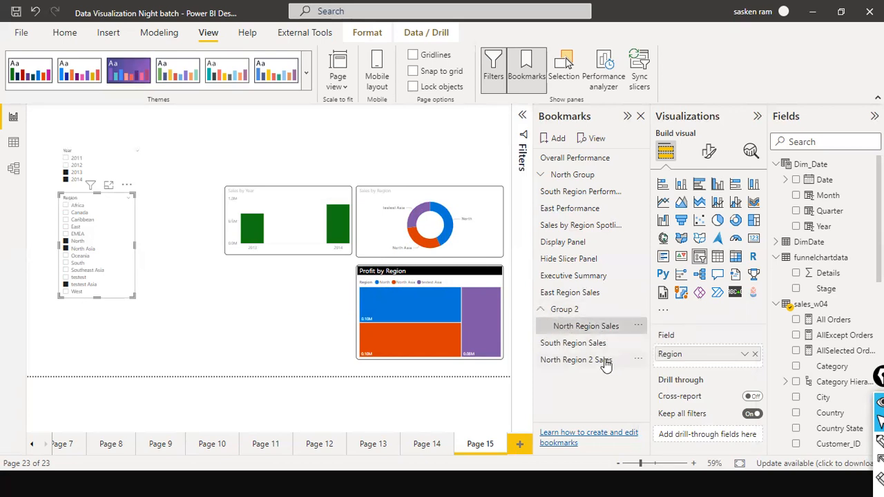
drag(605, 360, 610, 330)
click(620, 334)
Rename the new bookmark group that holds the two North region bookmarks as North Territory
click(557, 329)
click(572, 327)
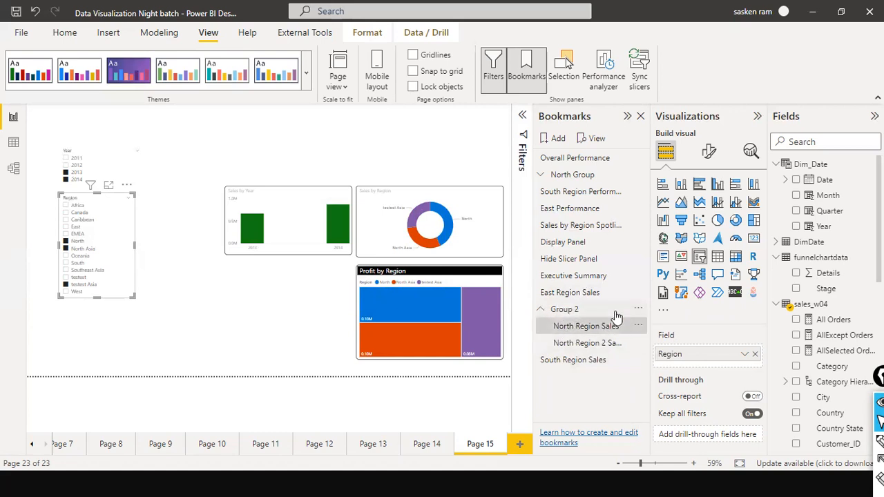
click(563, 313)
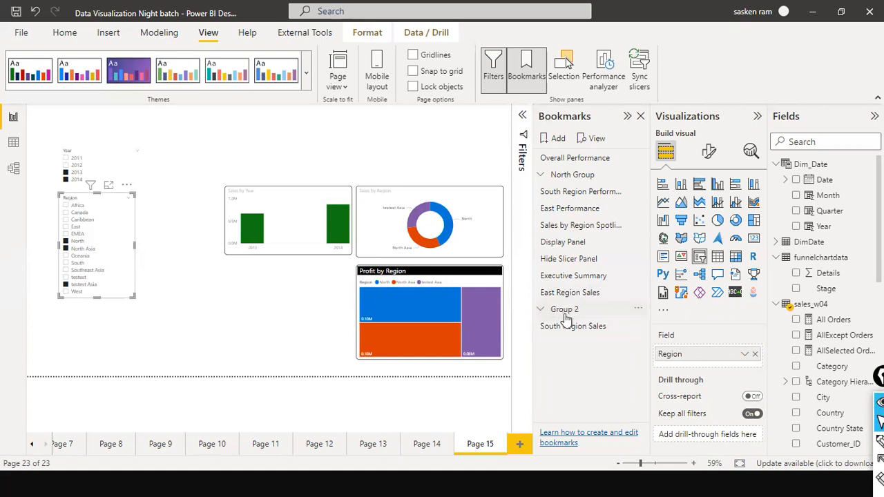
double_click(567, 313)
drag(554, 309, 665, 311)
double_click(599, 310)
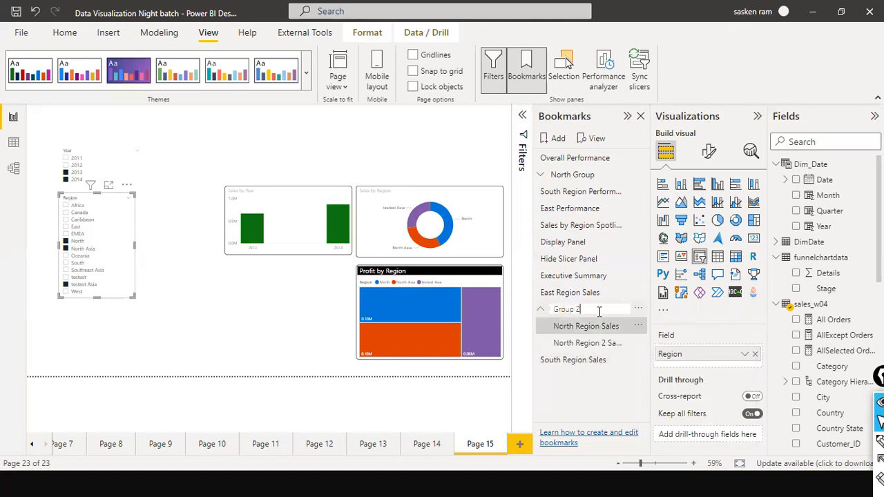
double_click(588, 311)
double_click(563, 311)
triple_click(624, 307)
text(North Territory)
key(Return)
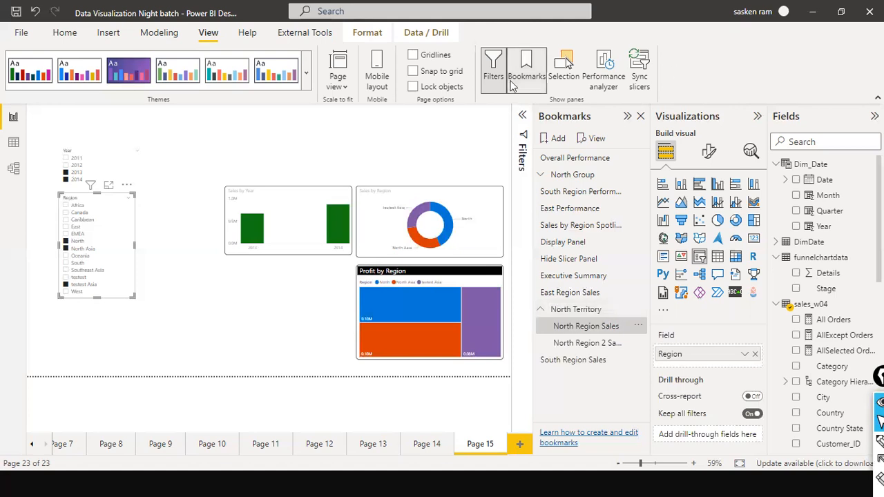
Expand and collapse the North Territory group repeatedly to examine which bookmarks it contains
click(541, 309)
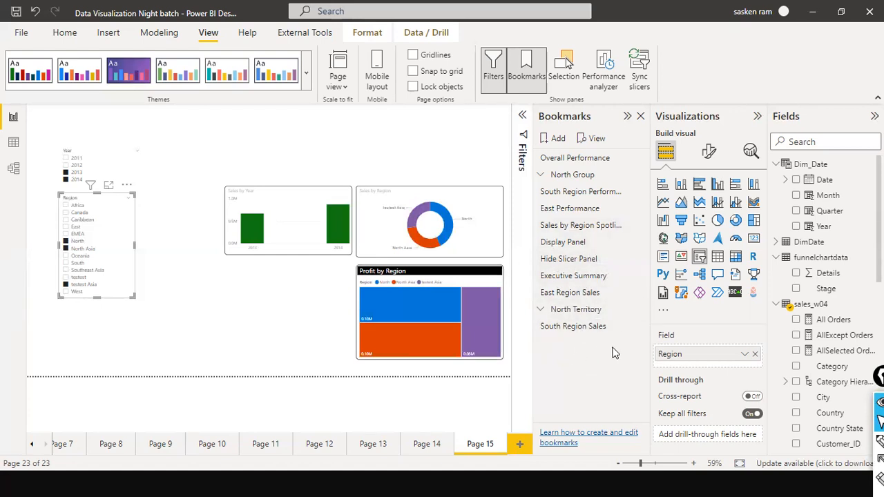
click(541, 310)
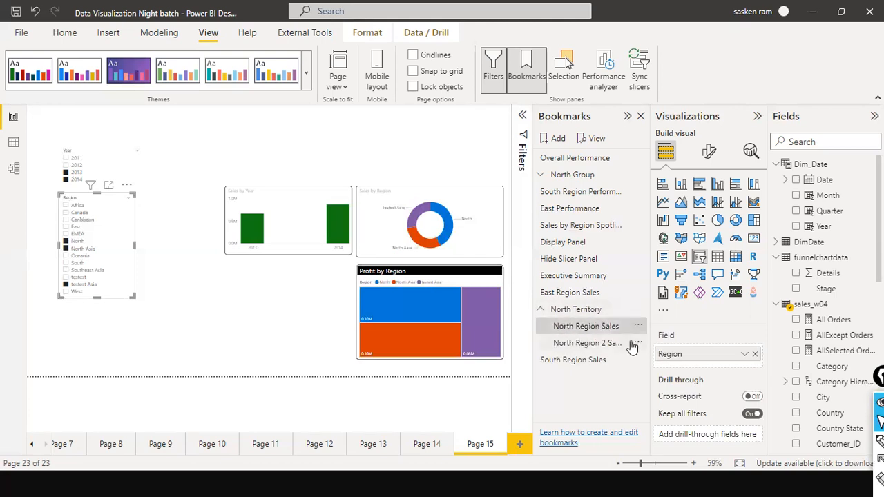
click(600, 343)
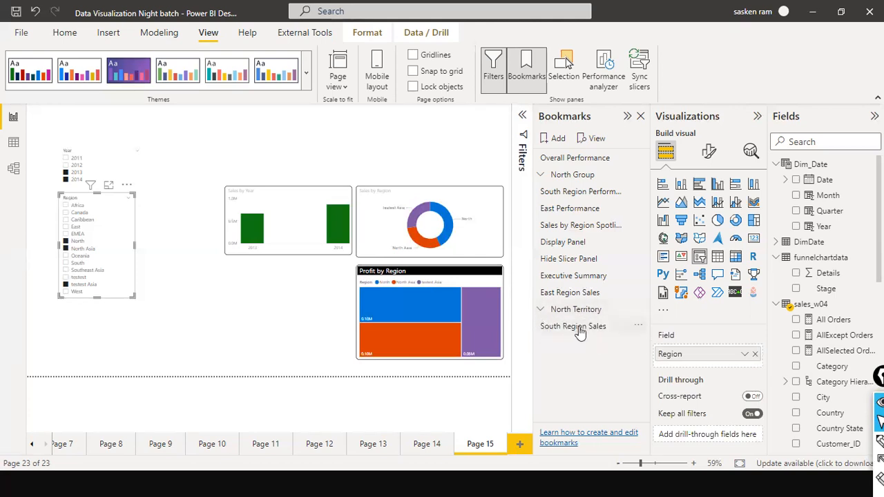
click(543, 312)
click(543, 312)
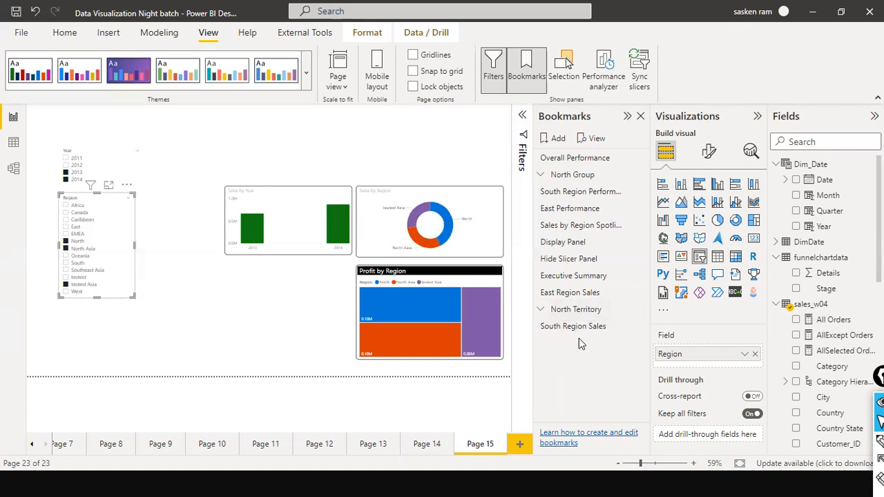
click(542, 311)
click(543, 312)
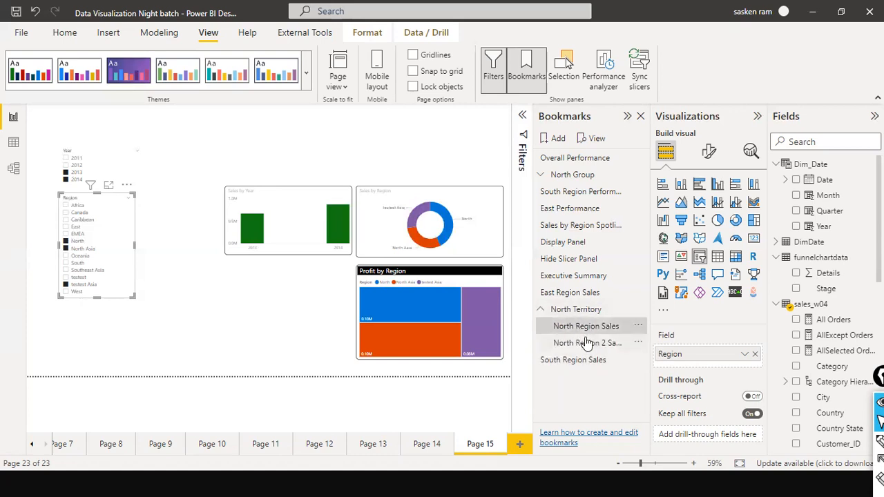
click(542, 312)
click(540, 311)
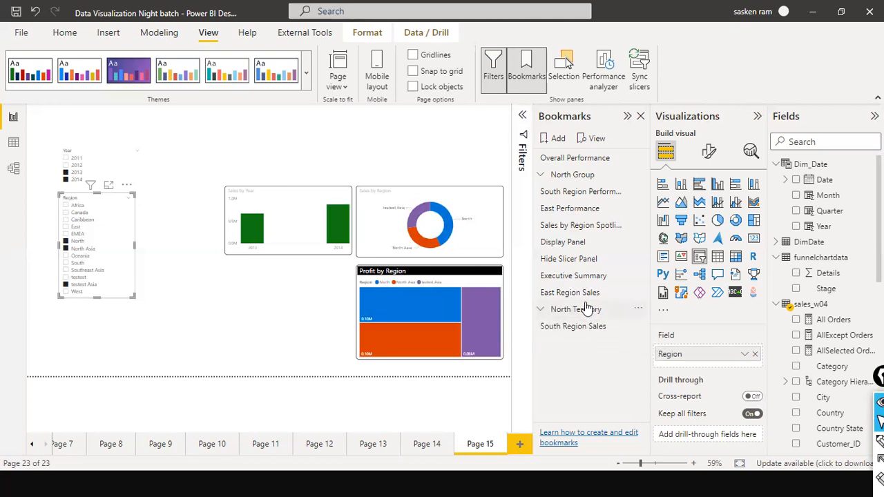
click(540, 311)
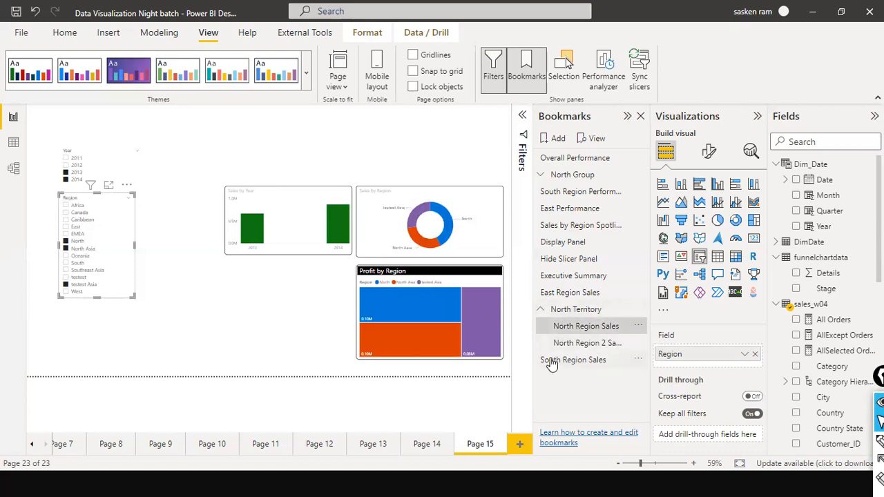
Apply the Executive Summary, East Region Sales, both North Territory and South Region Sales bookmarks in turn to review their views
click(565, 276)
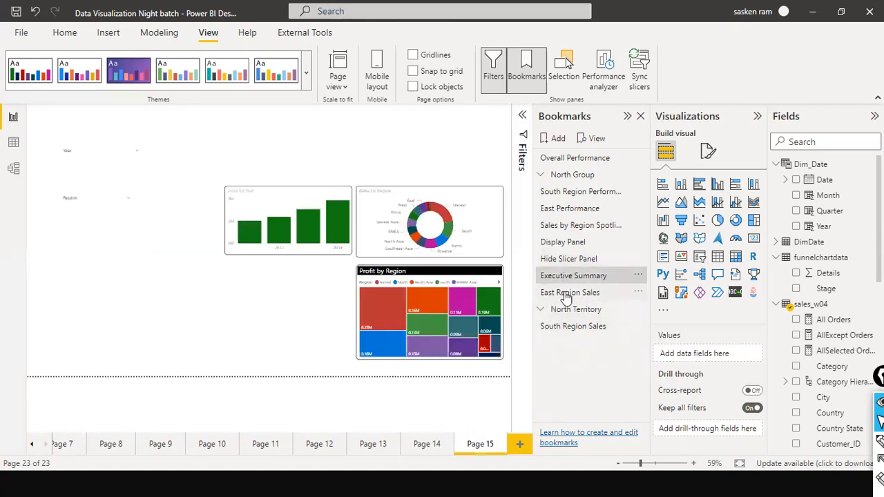
click(564, 293)
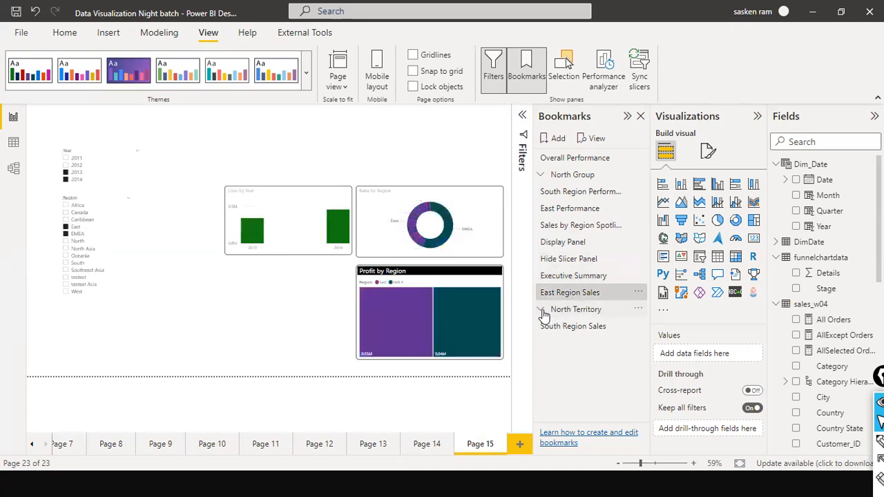
click(542, 310)
click(563, 330)
click(571, 344)
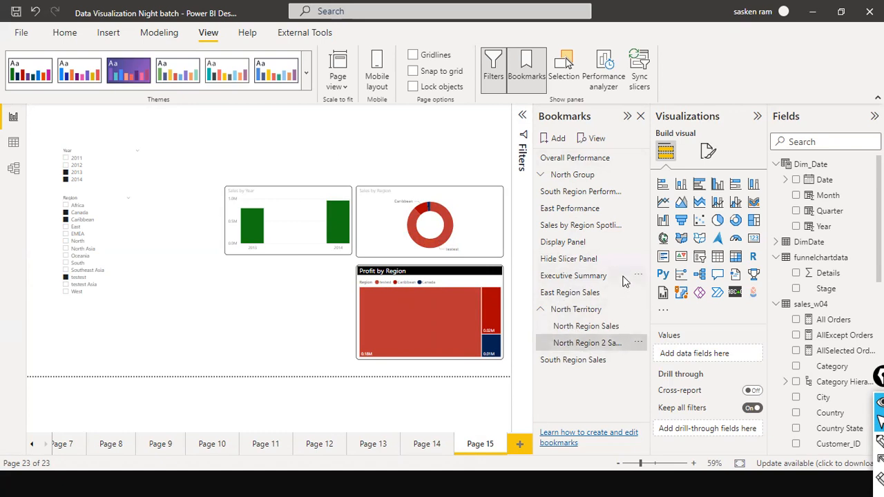
click(572, 360)
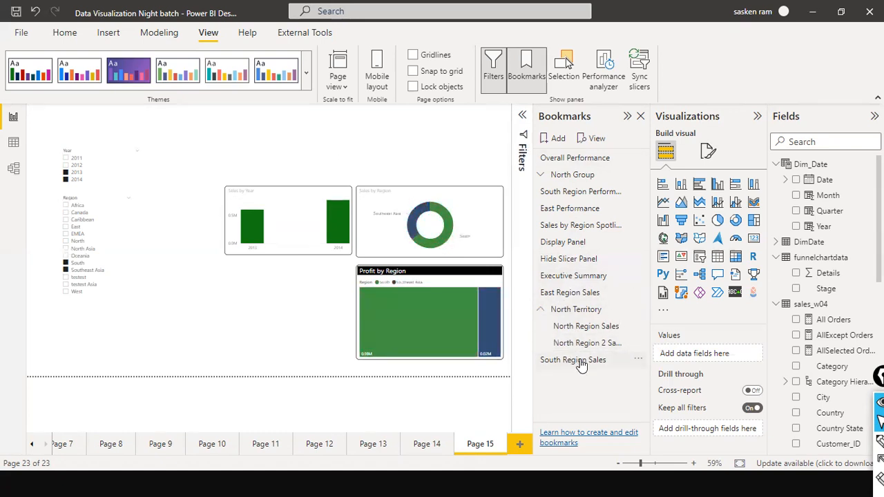
click(543, 310)
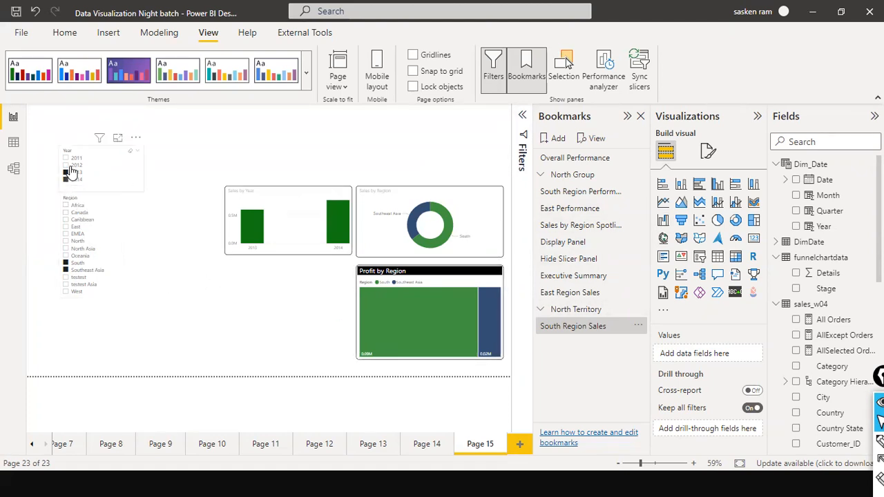
Clear all selections in the Region slicer and page through the legend of the Profit by Region treemap
click(121, 198)
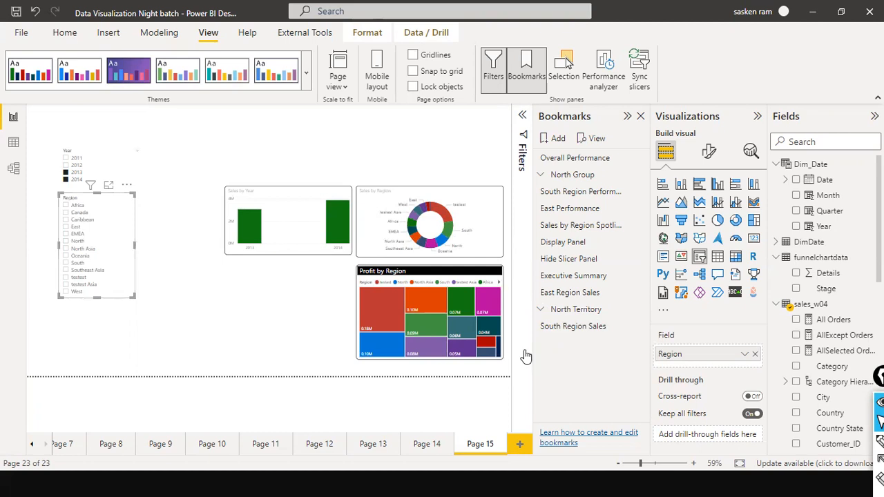
click(500, 290)
click(499, 284)
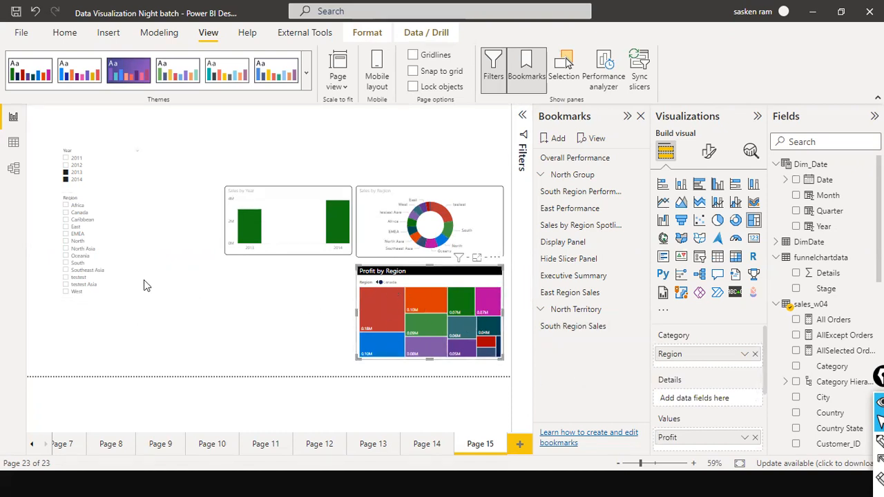
click(377, 283)
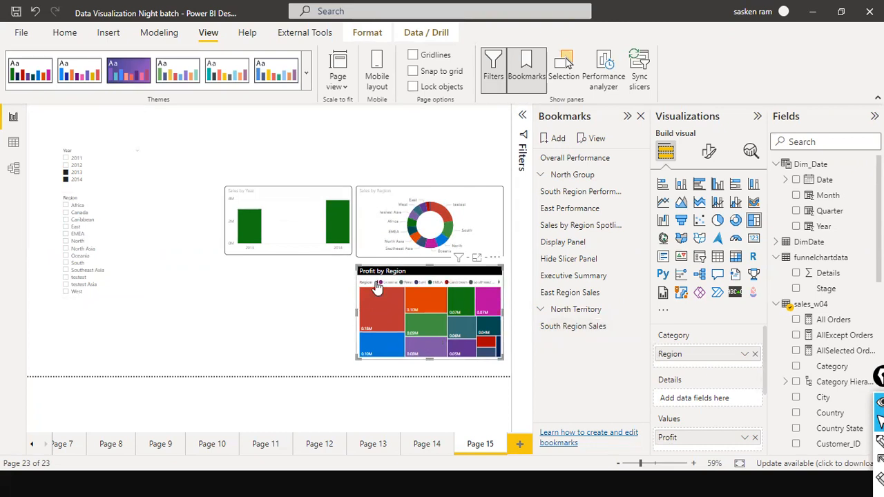
Widen the Profit by Region treemap so that it also spans the area beneath the Sales by Year chart
click(357, 314)
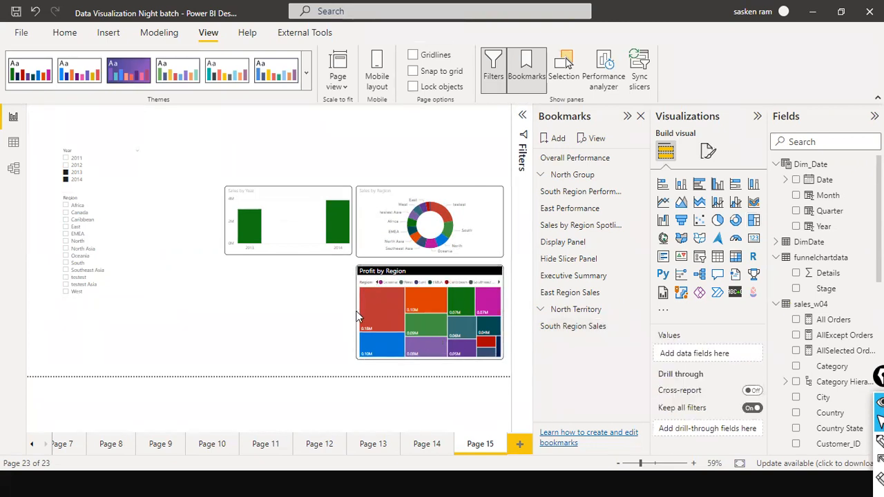
click(358, 312)
drag(352, 315, 219, 299)
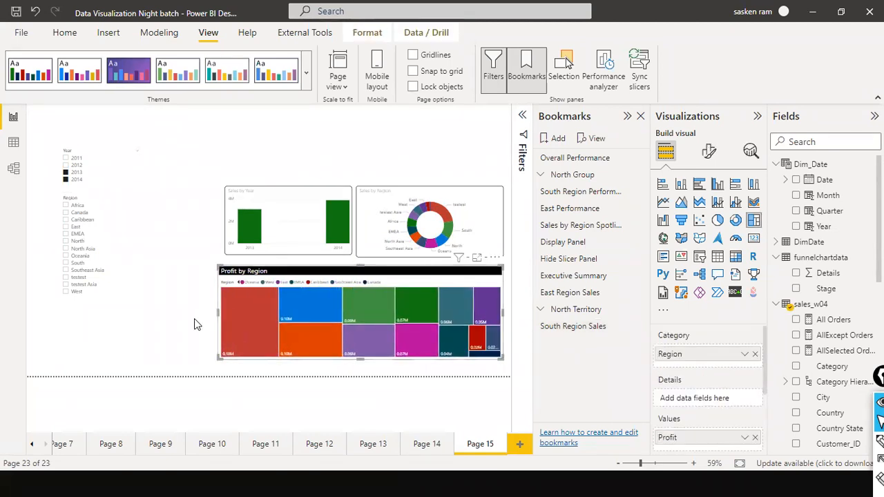
click(194, 313)
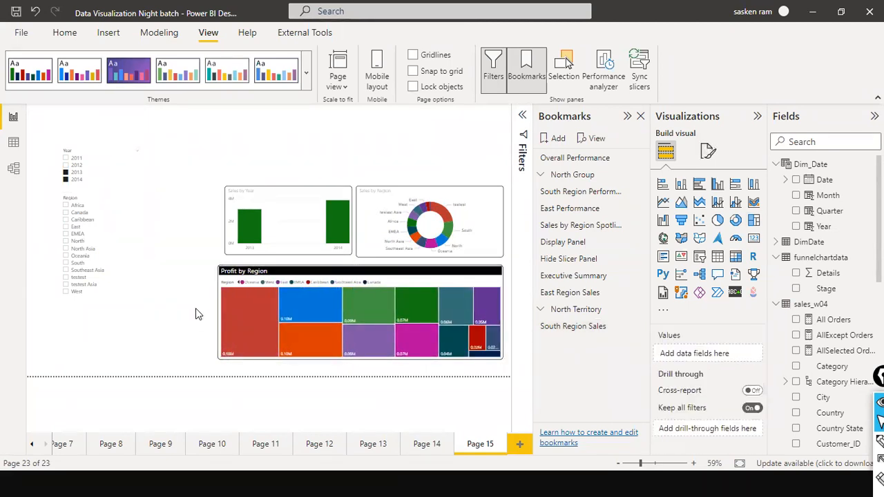
View the Profit by Region treemap in focus mode and return to the report
click(408, 272)
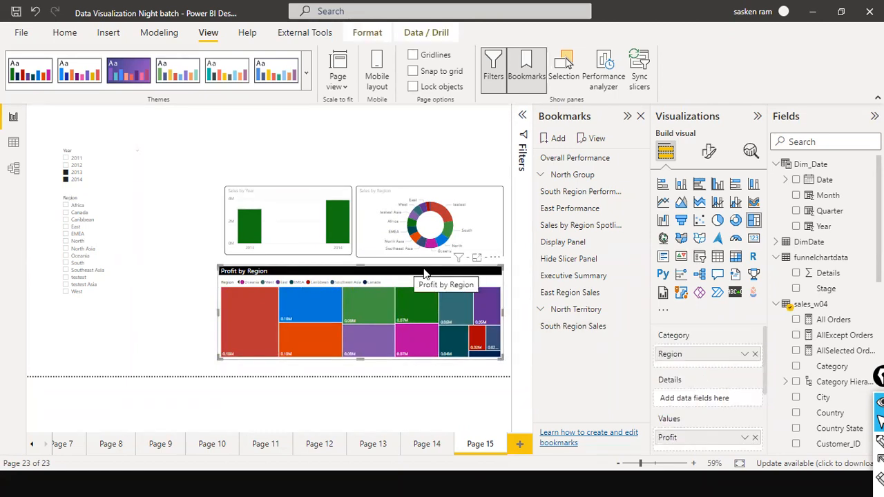
click(476, 259)
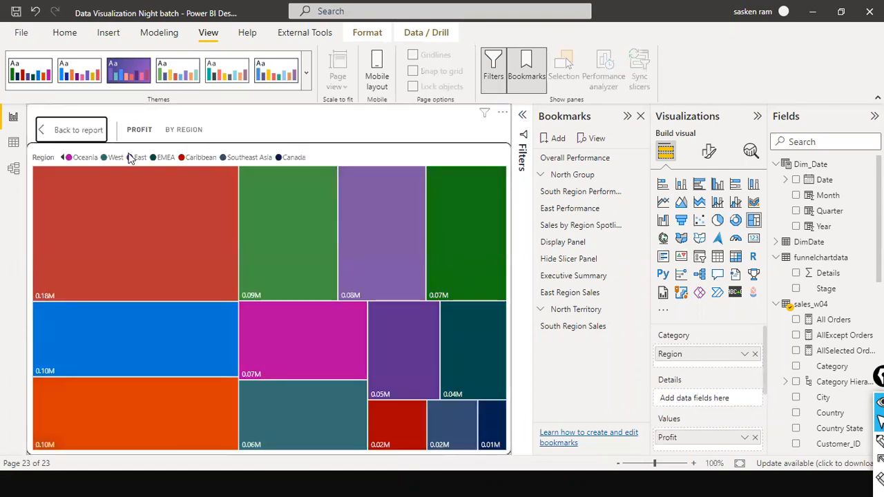
click(78, 130)
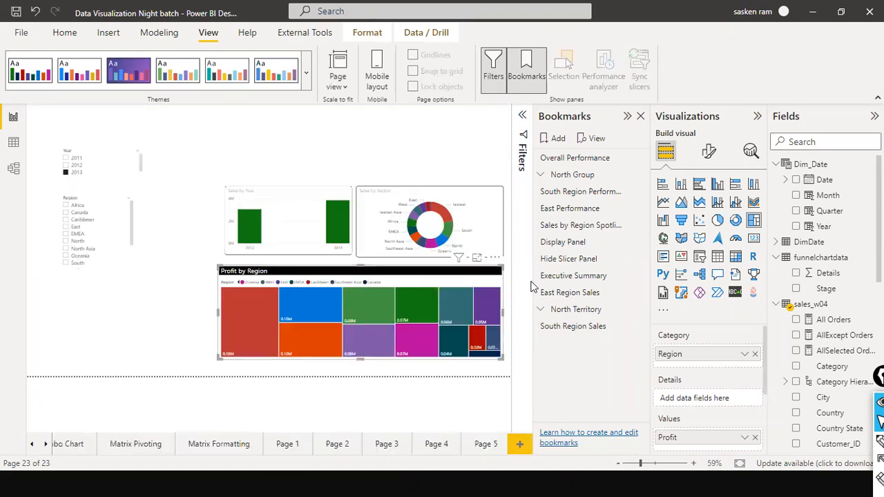
Spotlight the Profit by Region treemap and save the view as a new bookmark named Spotlight
click(494, 261)
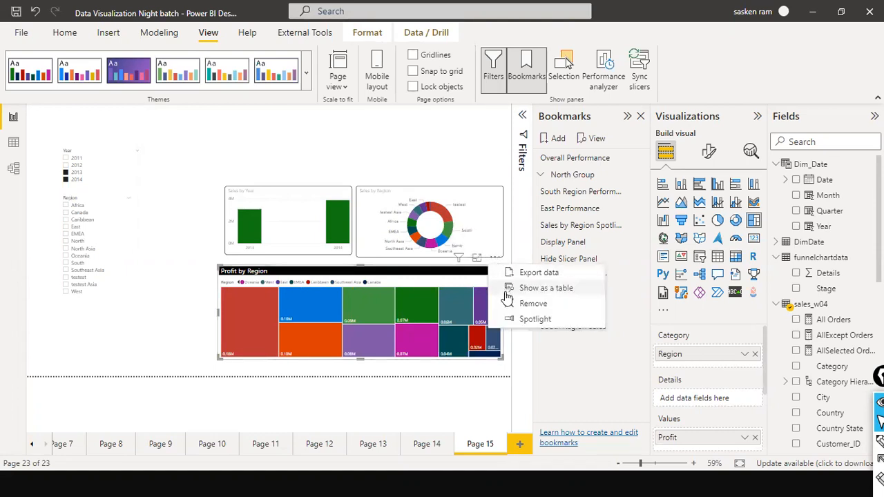
click(526, 320)
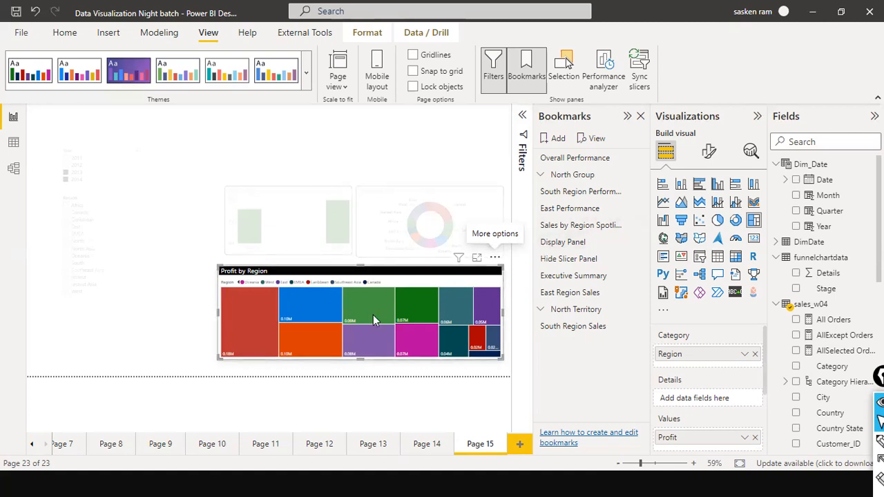
mouse_move(372, 314)
click(543, 141)
double_click(565, 342)
text(S)
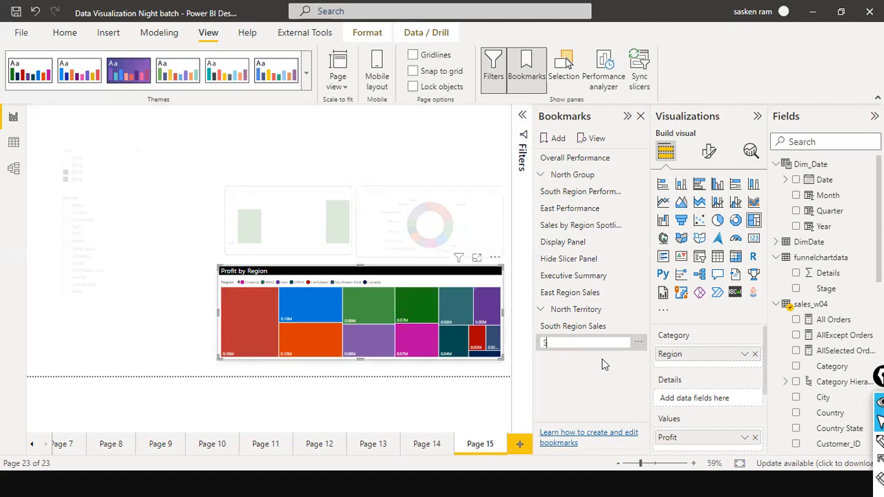
text(light)
key(Return)
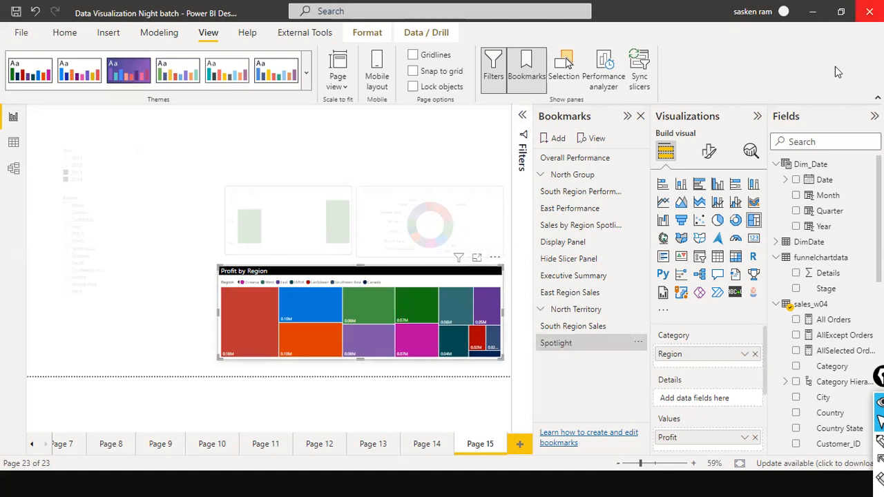
Compare the South Region Sales and Spotlight bookmarks by applying them in turn, clearing the spotlight before returning to South Region Sales
click(576, 327)
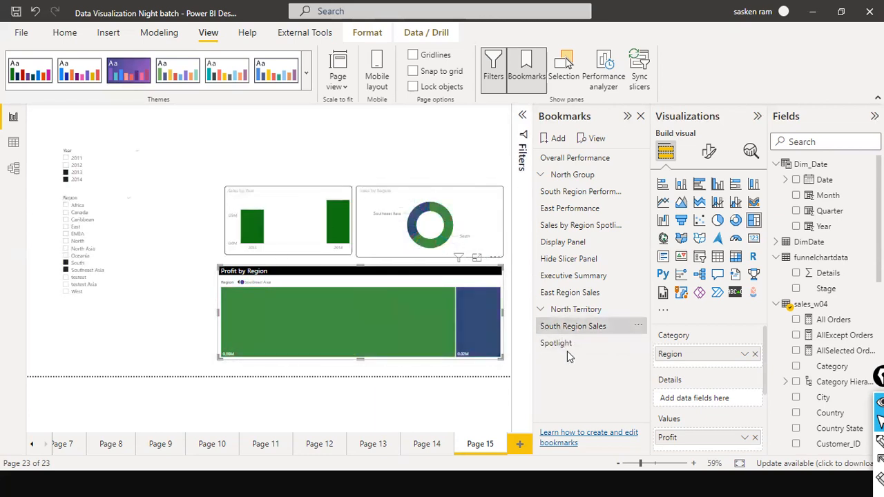
click(563, 347)
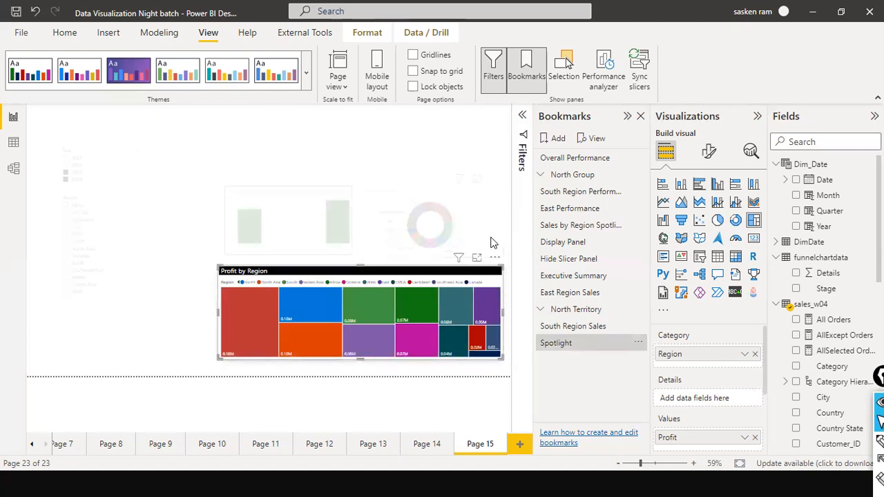
click(147, 304)
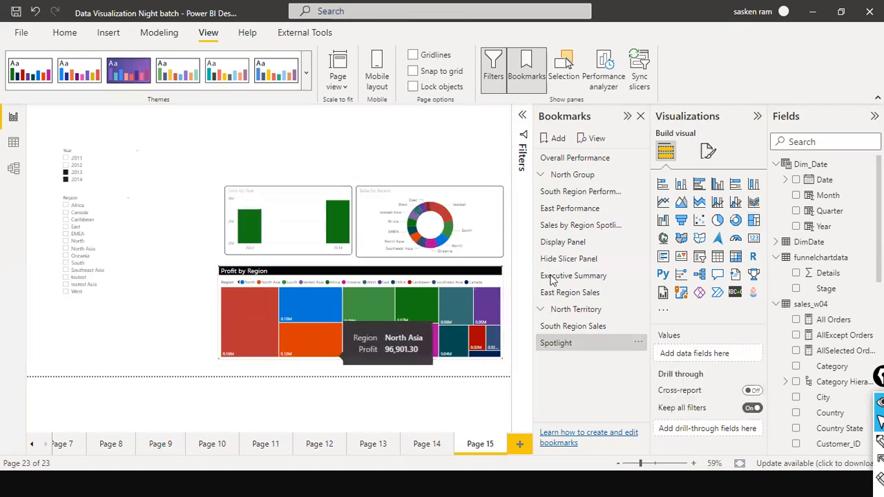
click(598, 330)
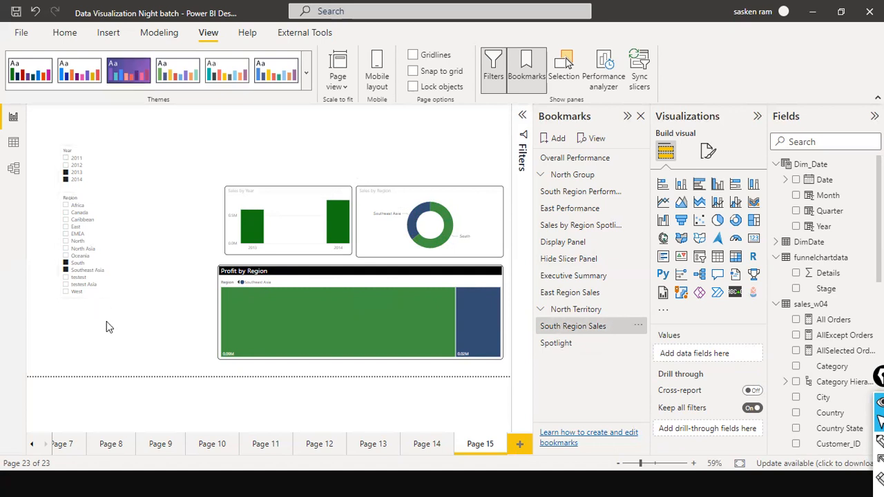
List the page's objects in layer order, filter the Region slicer to Oceania and hide that slicer
click(563, 76)
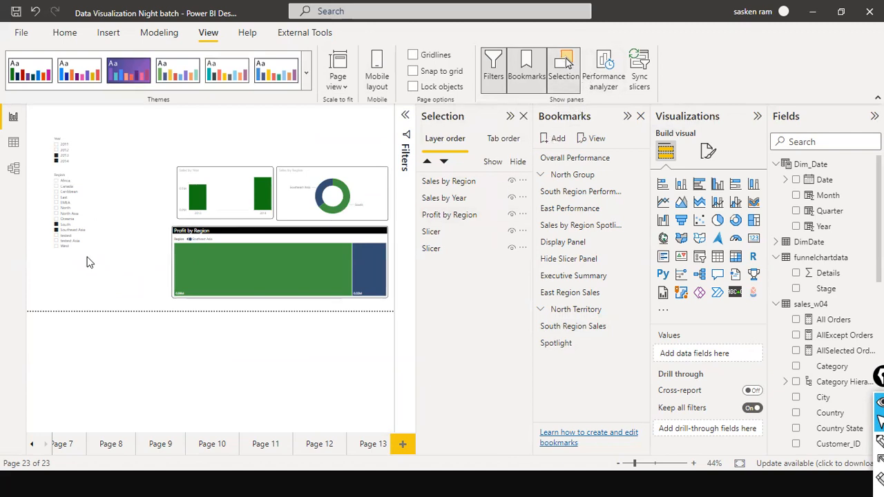
click(99, 220)
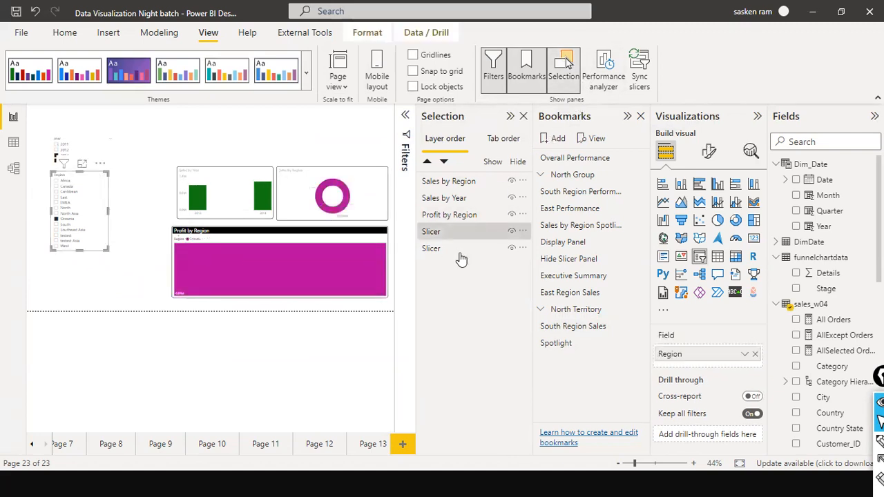
click(430, 234)
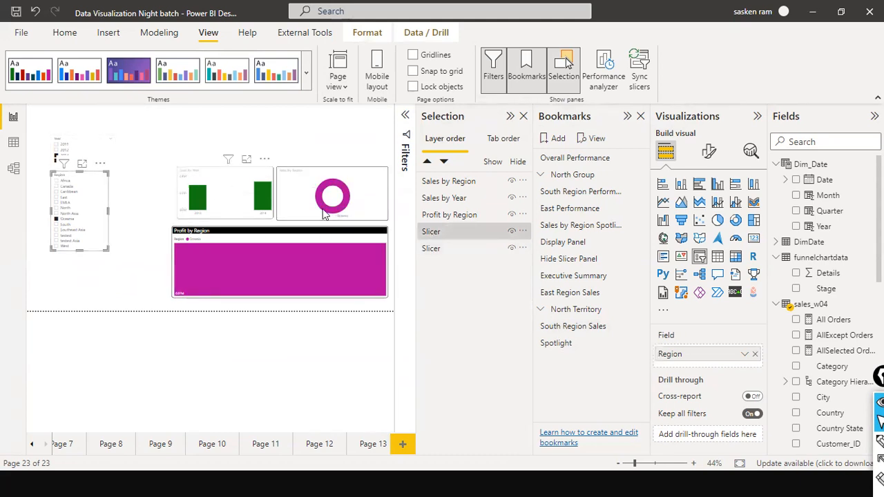
click(483, 250)
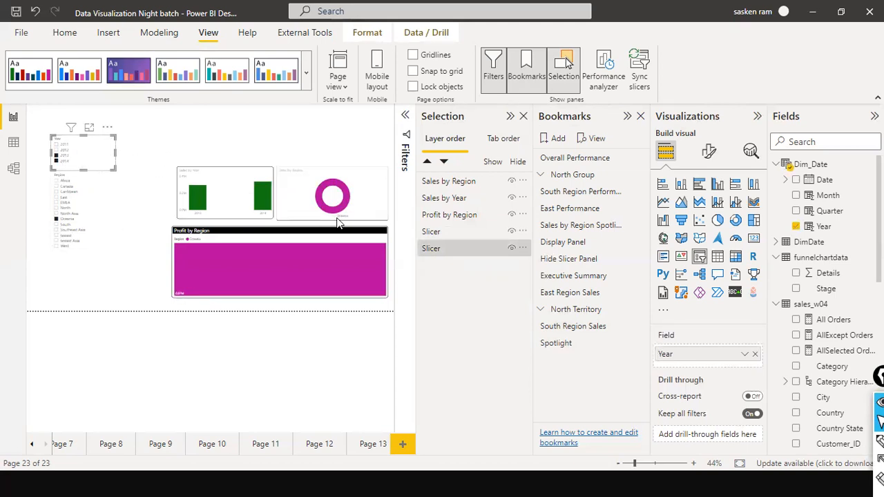
click(477, 232)
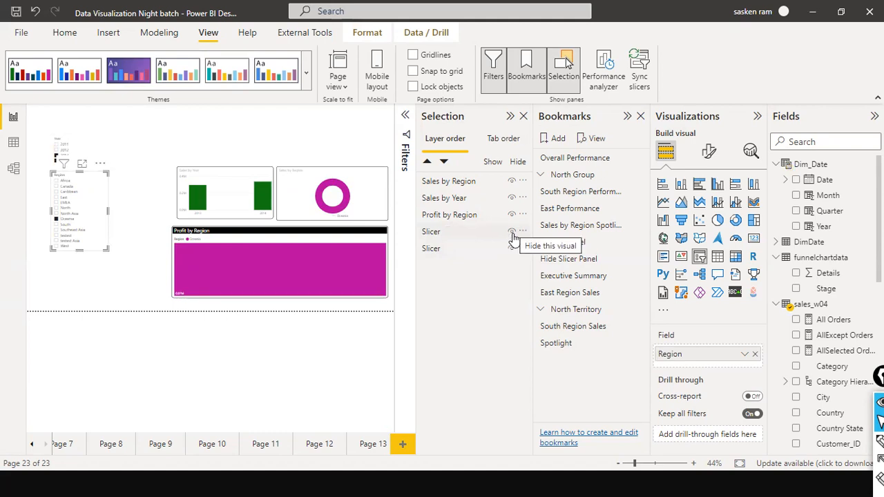
click(512, 234)
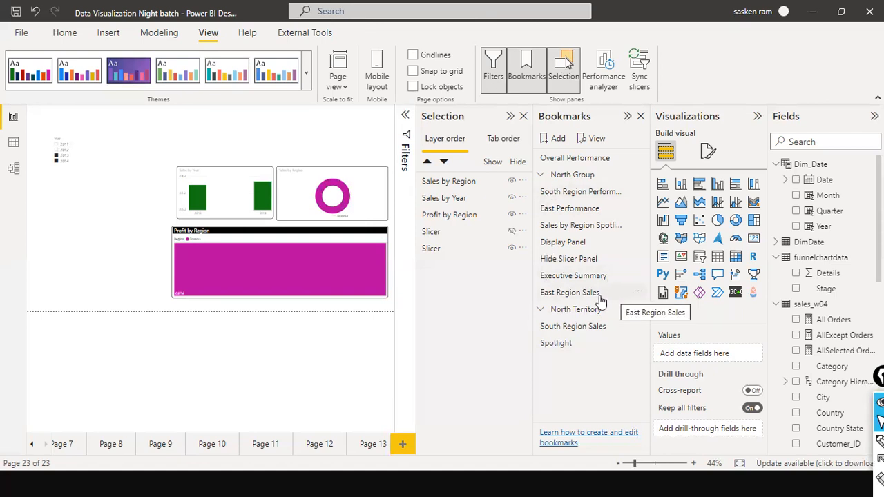
Apply the South Region Sales and East Region Sales bookmarks alternately to review their saved views
click(584, 329)
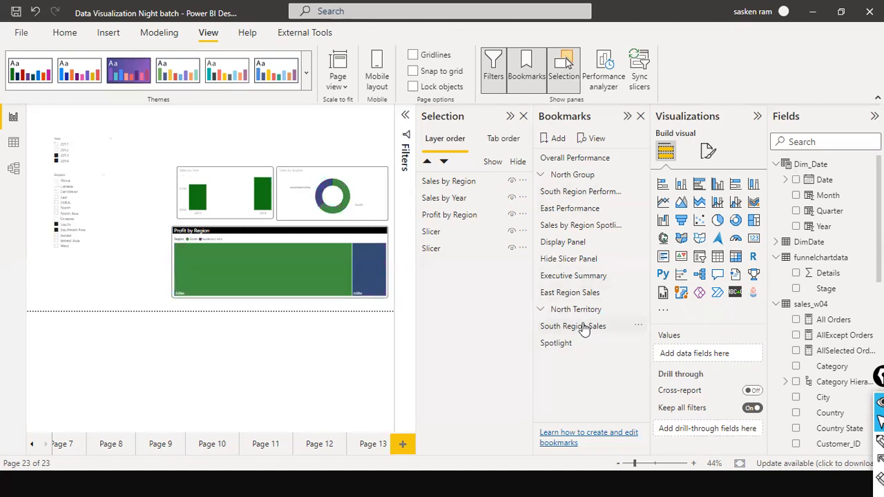
click(583, 327)
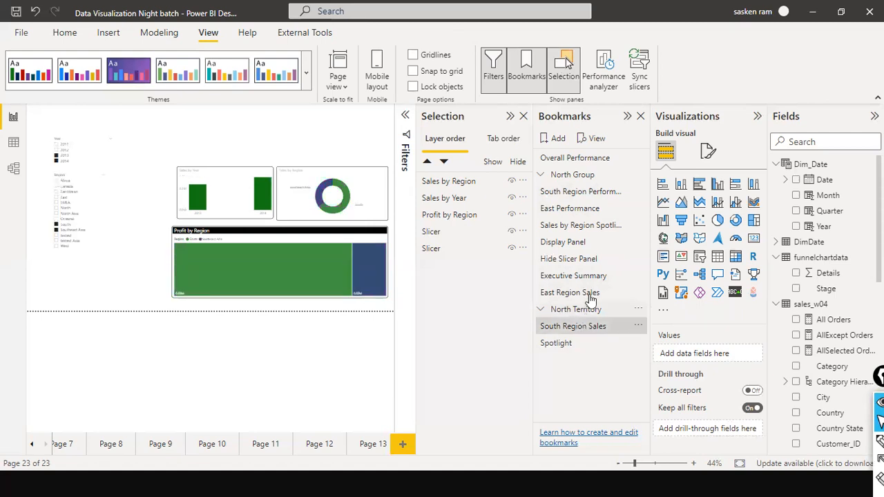
click(589, 290)
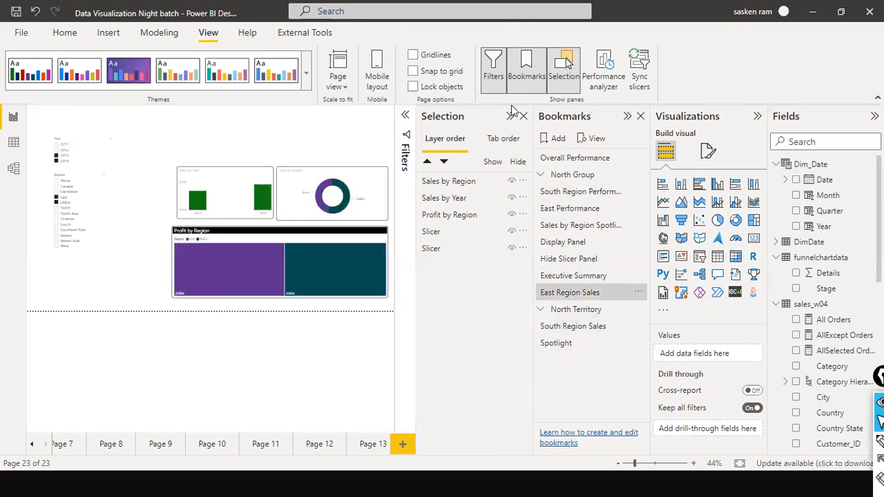
click(580, 327)
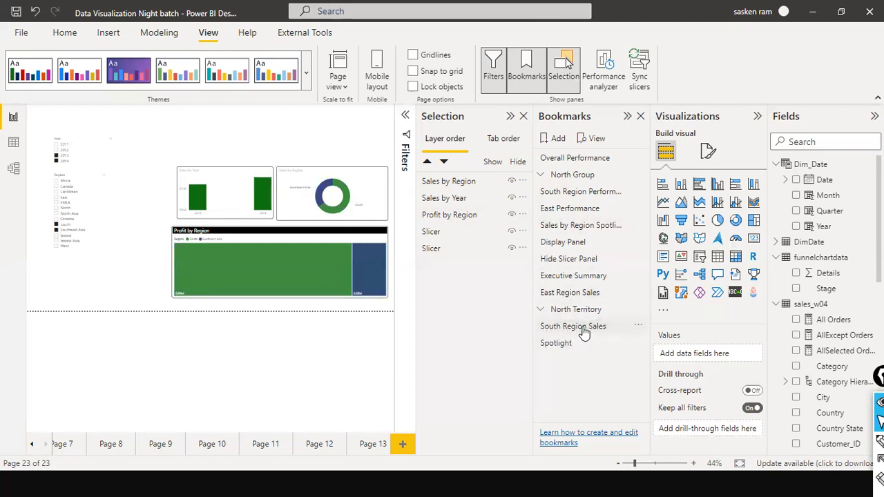
click(582, 326)
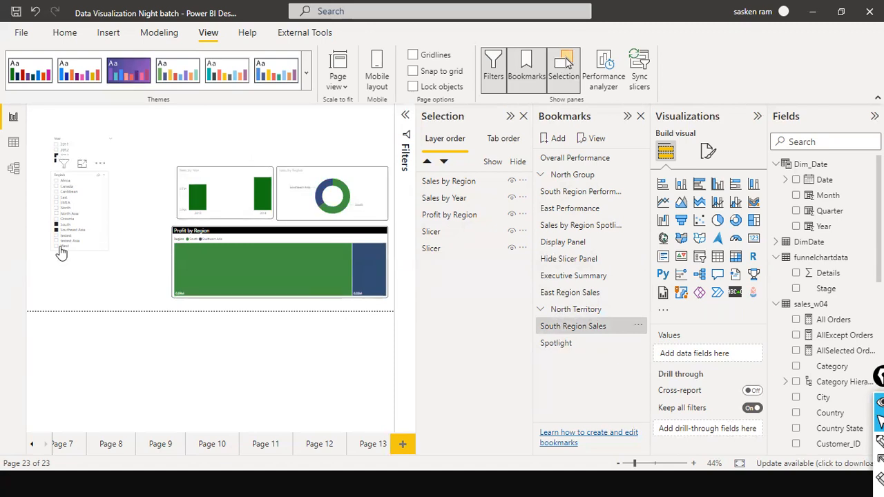
Filter the Region slicer to Oceania, hide the slicer and update the South Region Sales bookmark with this view
click(67, 219)
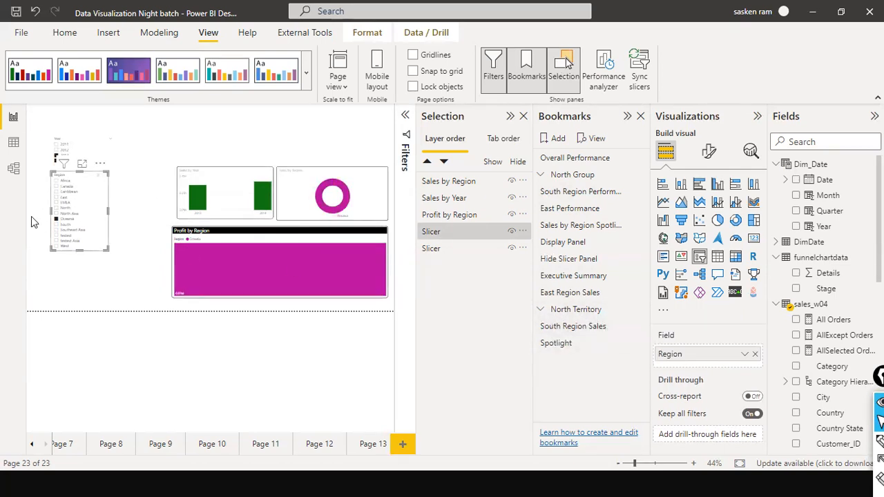
click(513, 234)
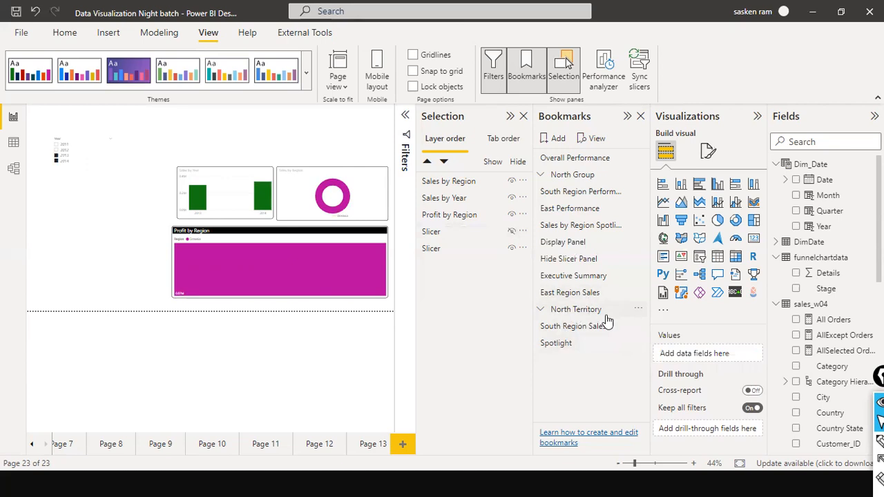
click(635, 329)
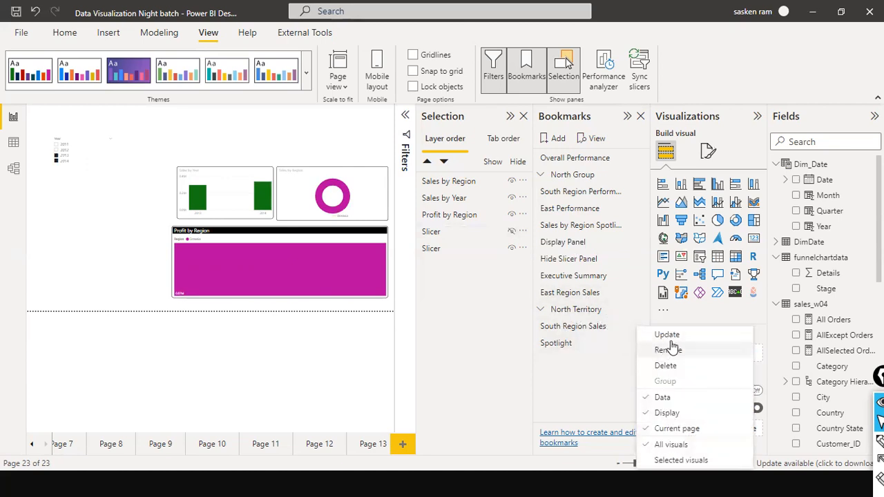
click(664, 334)
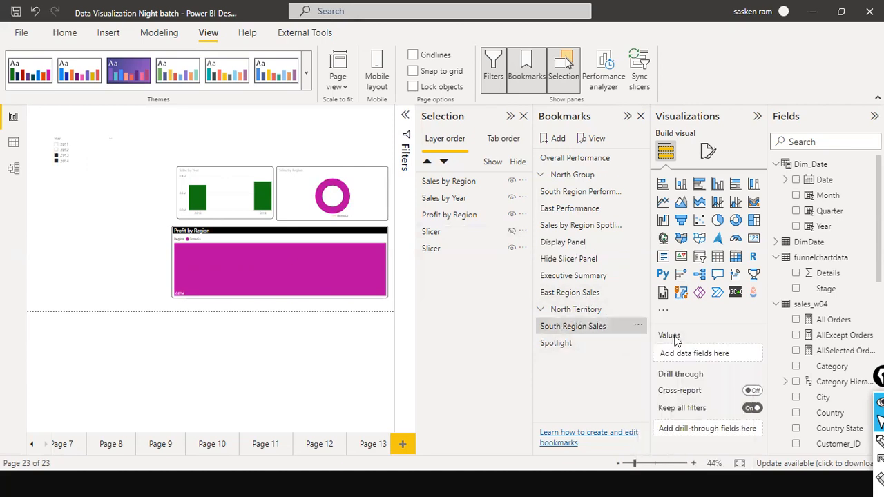
Switch between the Spotlight and updated South Region Sales bookmarks to compare them, and clear the spotlight at the end
click(562, 349)
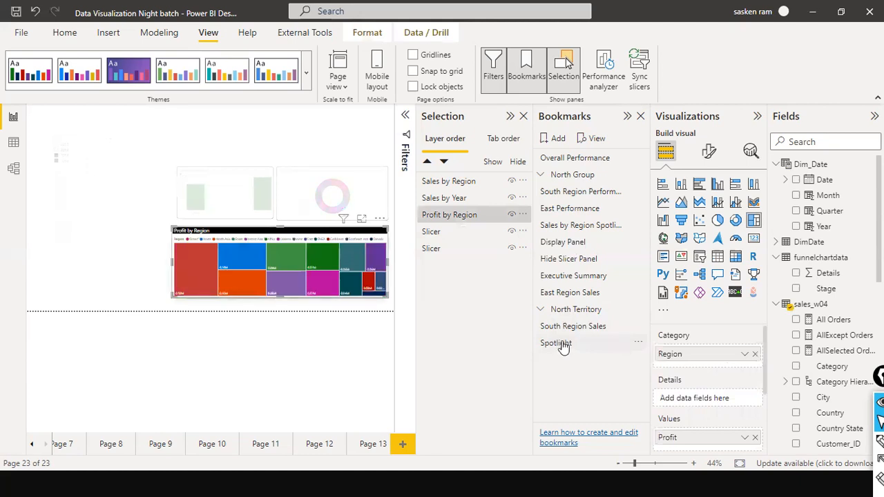
click(570, 328)
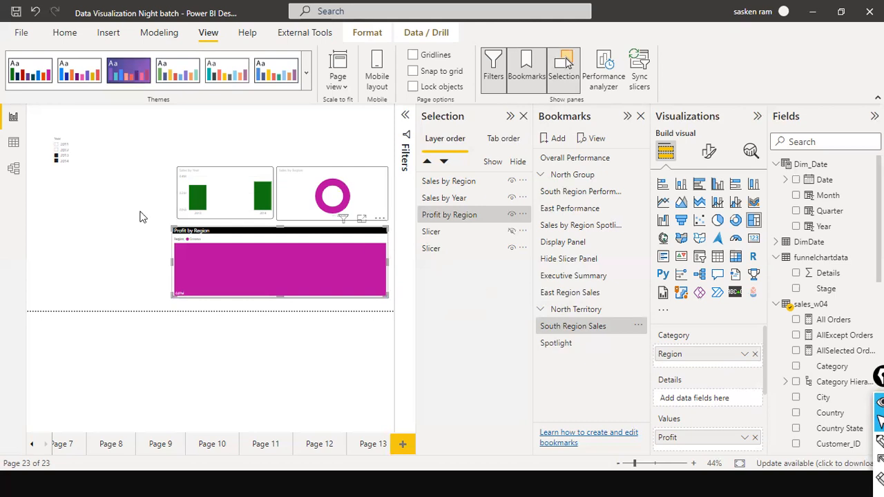
click(89, 225)
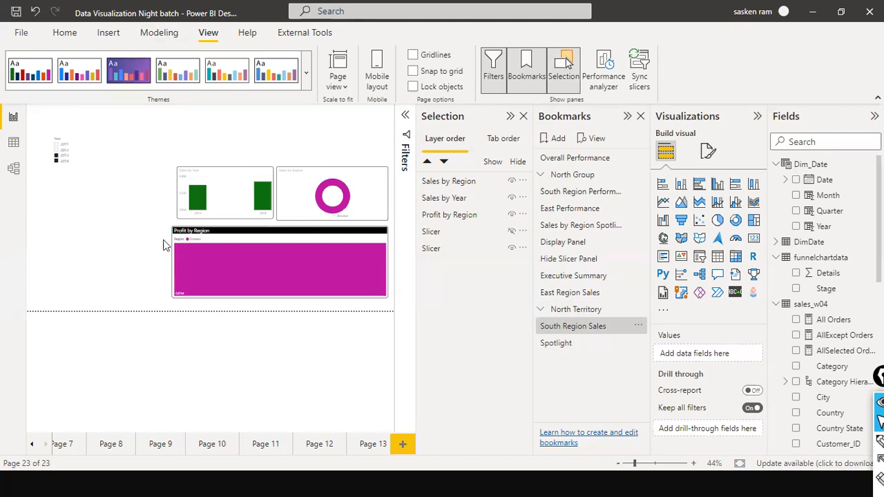
click(550, 345)
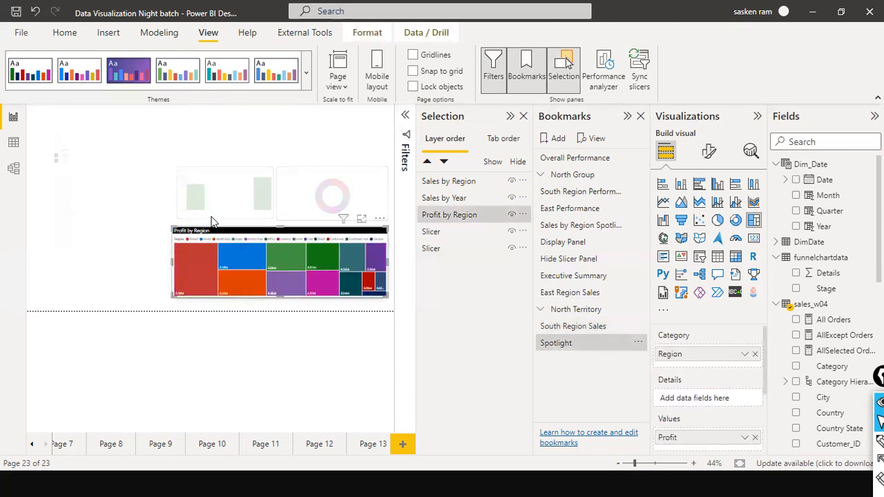
click(118, 248)
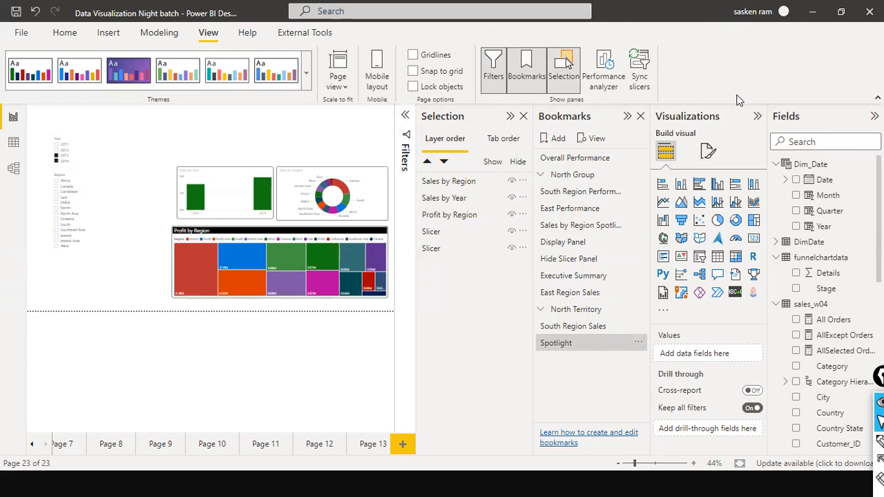
Insert the Menu.jpg image from the Pictures folder and place it slightly reduced beneath the Region slicer
click(108, 36)
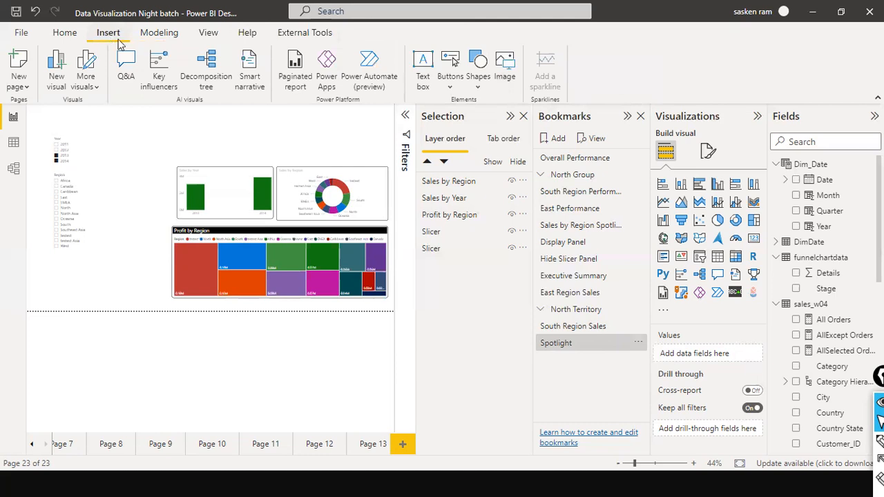
click(503, 81)
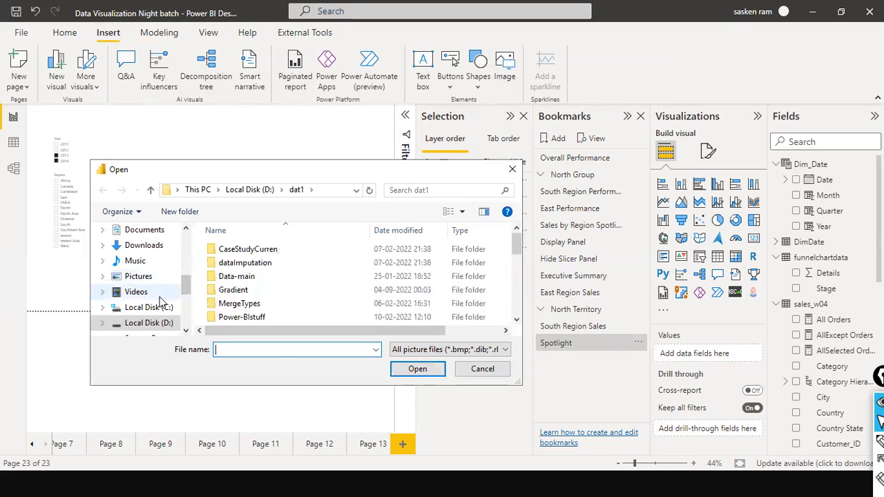
click(138, 276)
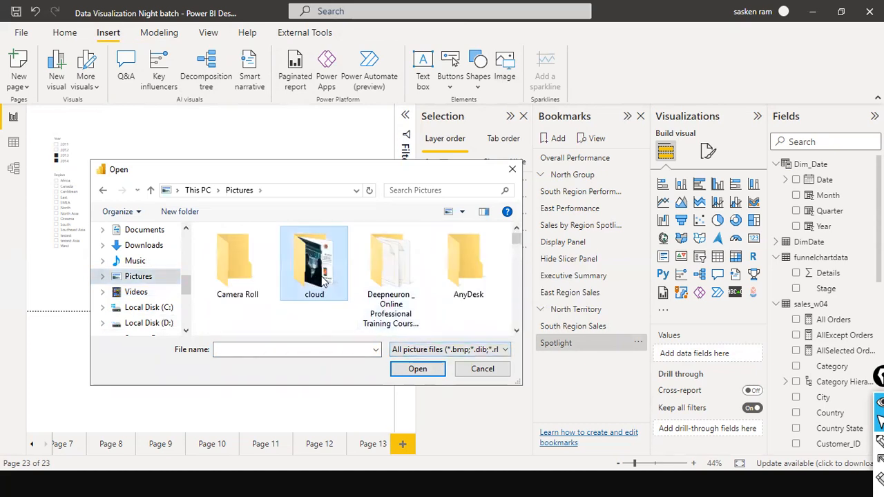
text(me)
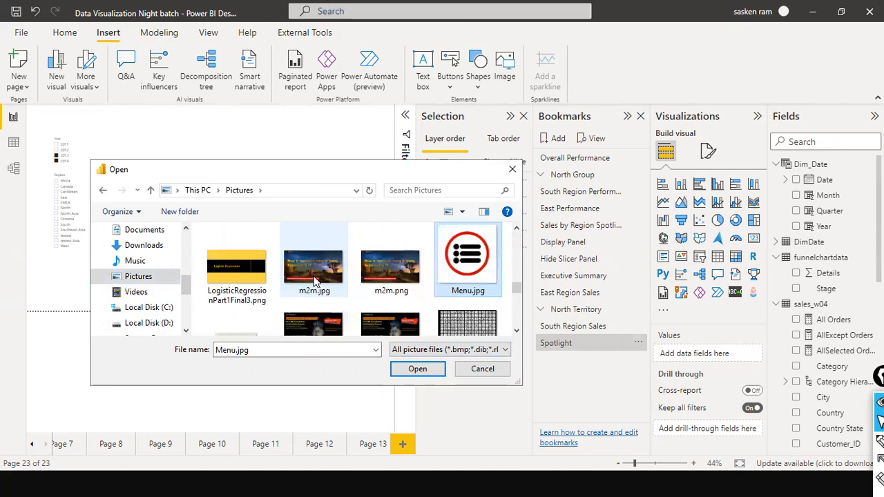
click(414, 370)
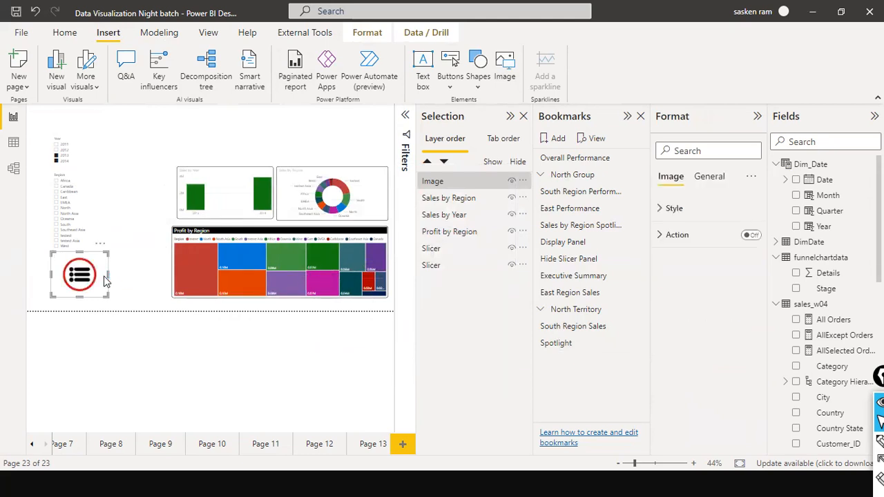
drag(104, 254, 98, 278)
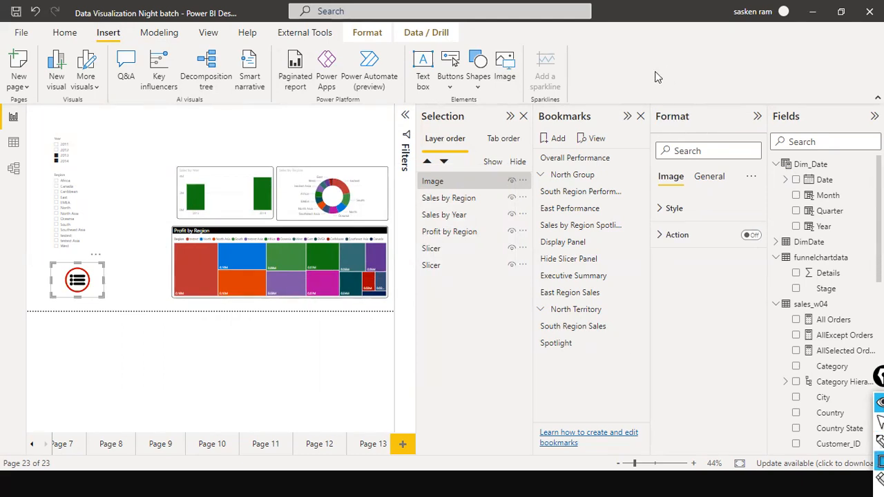
mouse_move(655, 72)
mouse_down()
mouse_move(744, 301)
mouse_move(764, 302)
mouse_up()
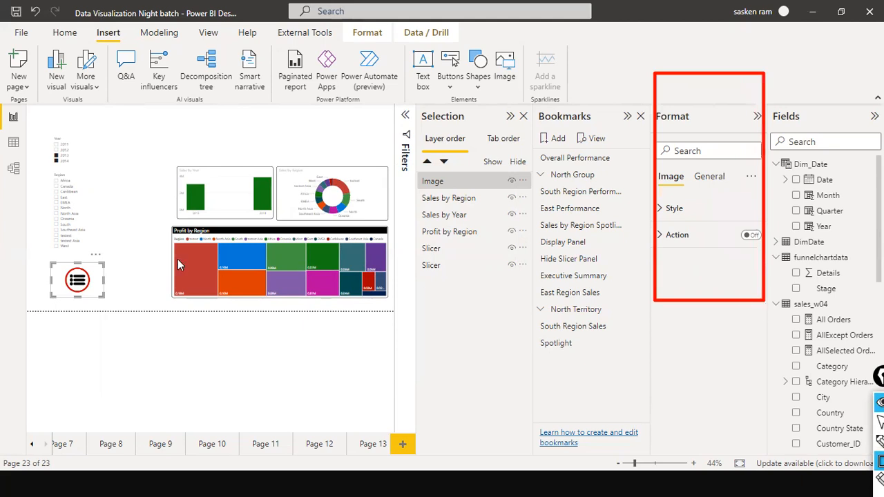
key(ctrl+shift+a)
drag(74, 284, 653, 207)
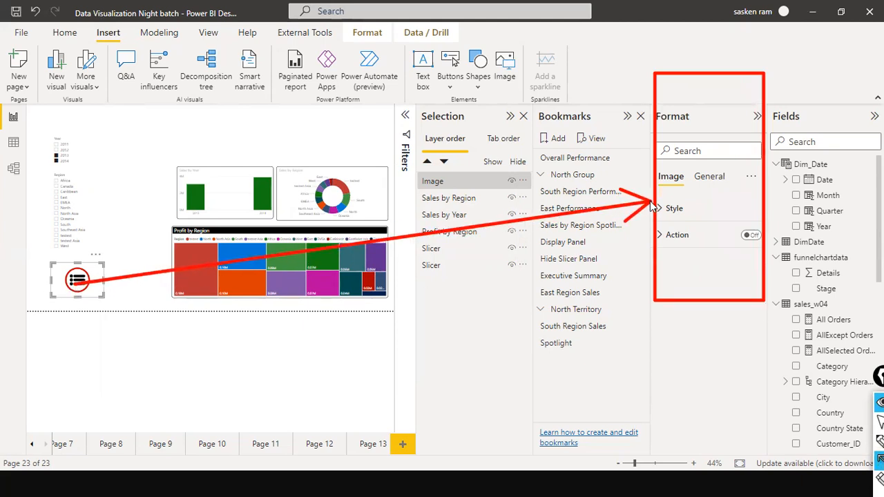
key(ctrl+shift+7)
key(ctrl+shift+2)
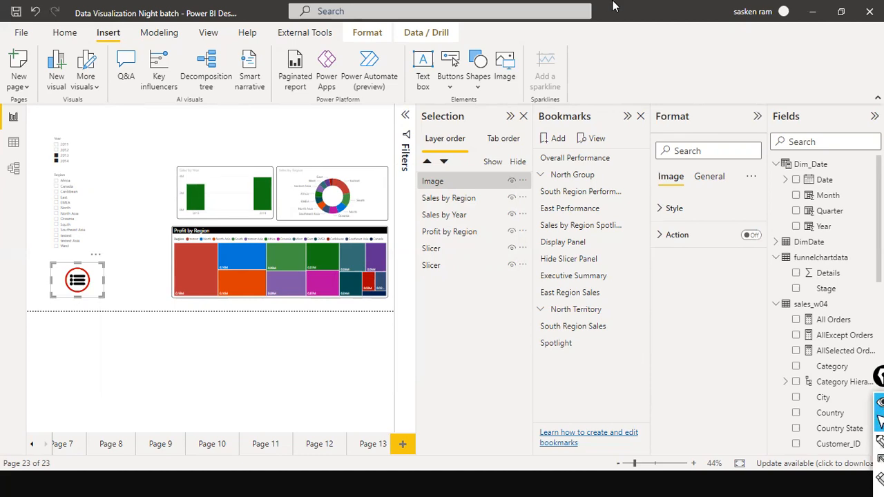
Enable the menu image's action with the type Bookmark and look through the bookmarks available as its target
click(750, 235)
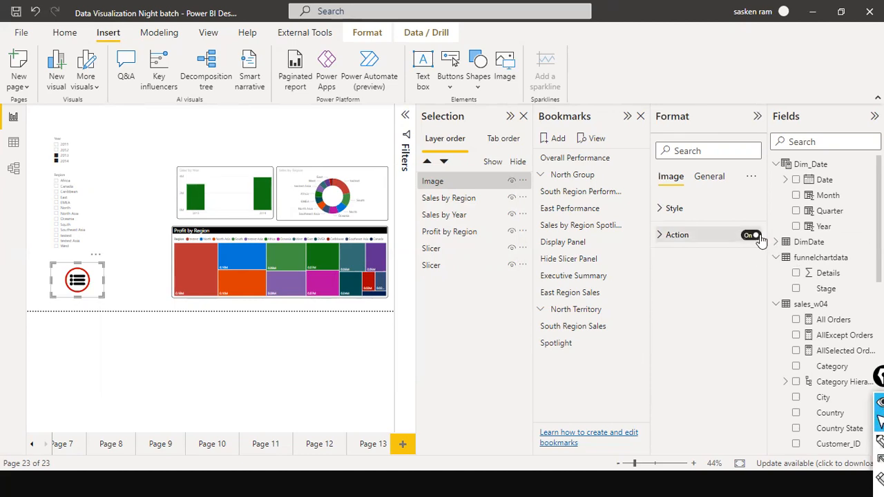
click(660, 236)
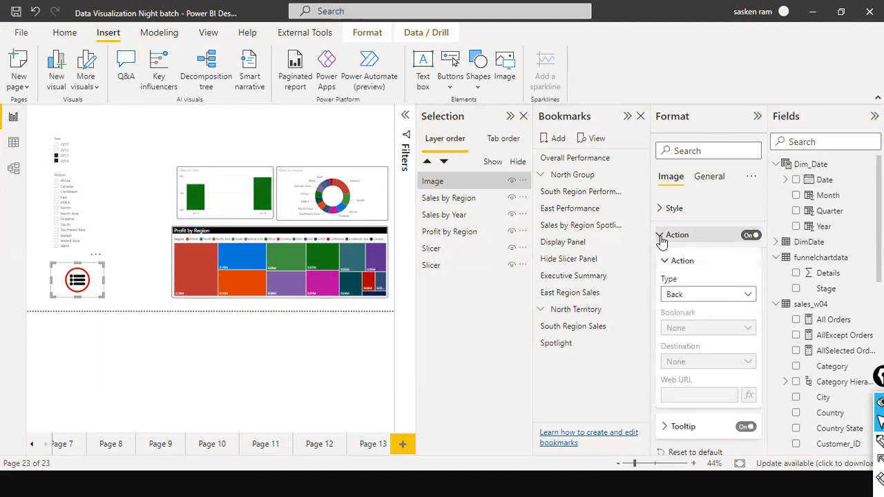
click(747, 297)
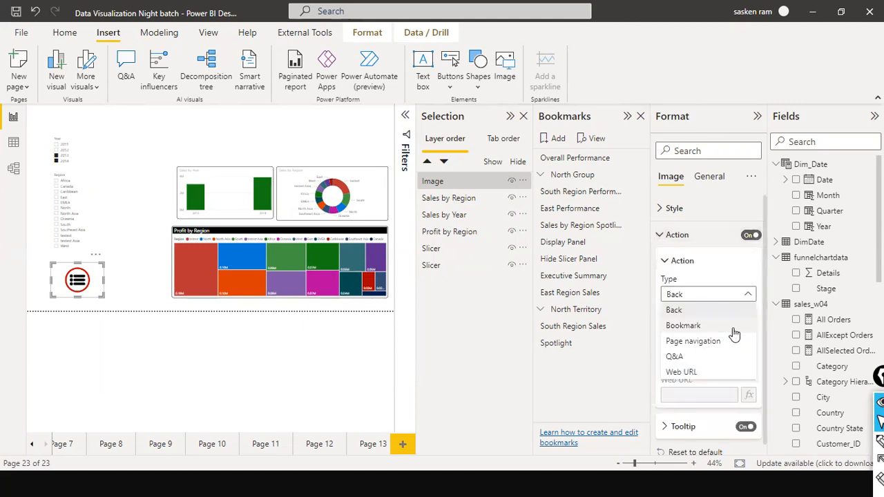
click(733, 329)
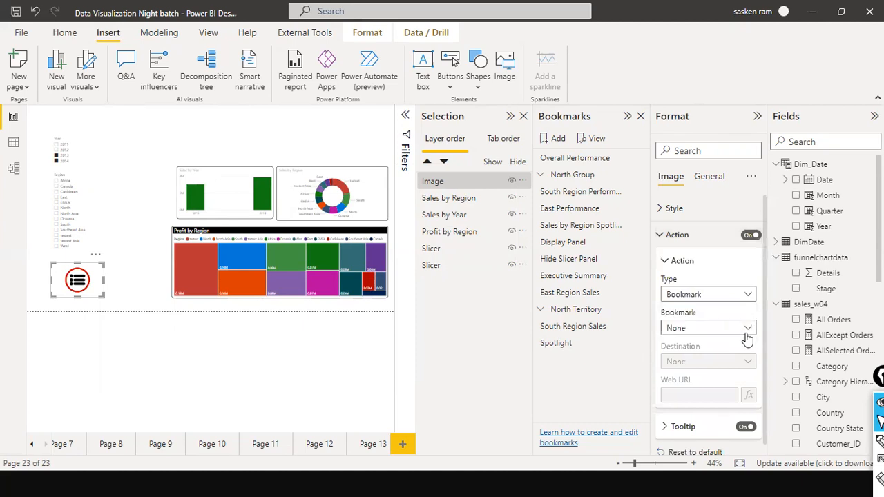
click(749, 330)
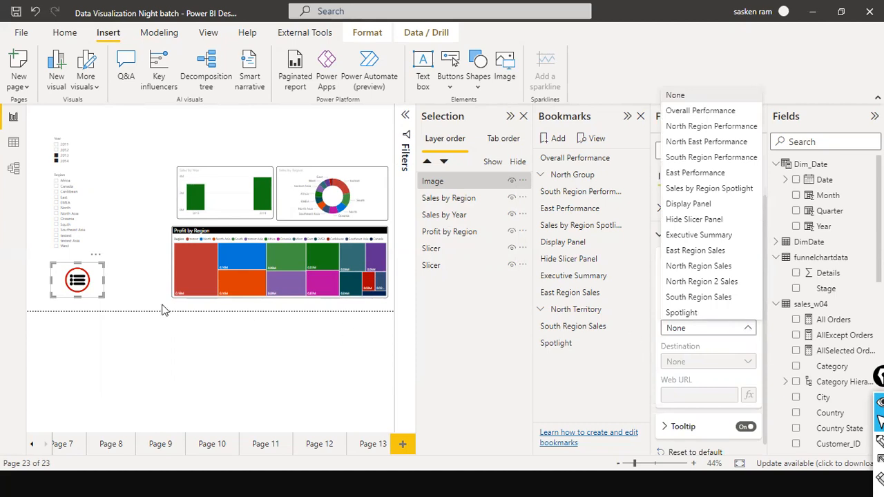
click(116, 294)
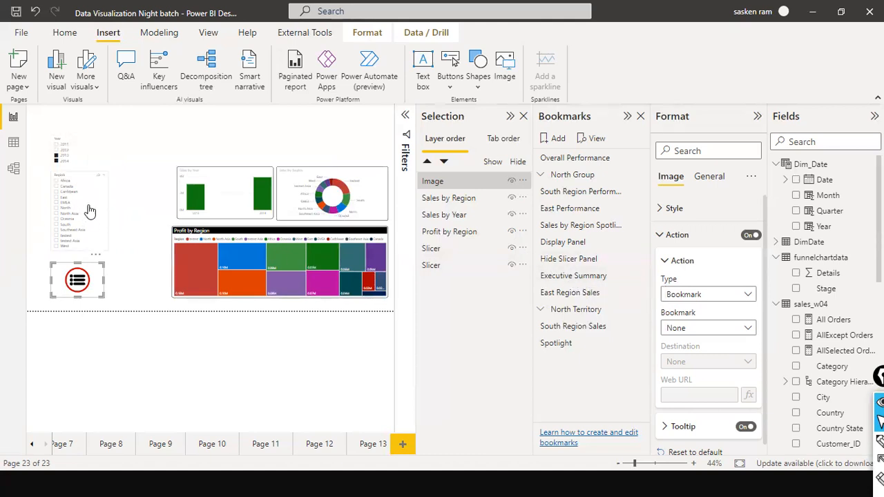
Filter the Region slicer to East, and hide and redisplay that slicer
click(474, 248)
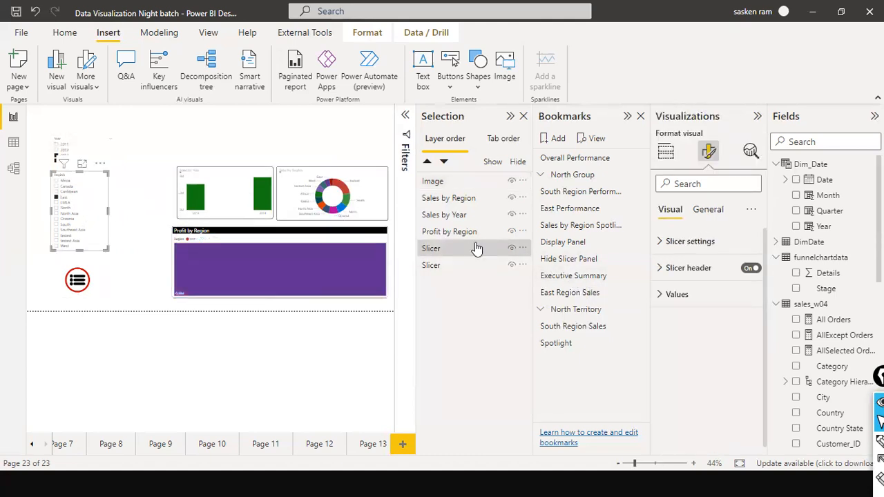
click(512, 249)
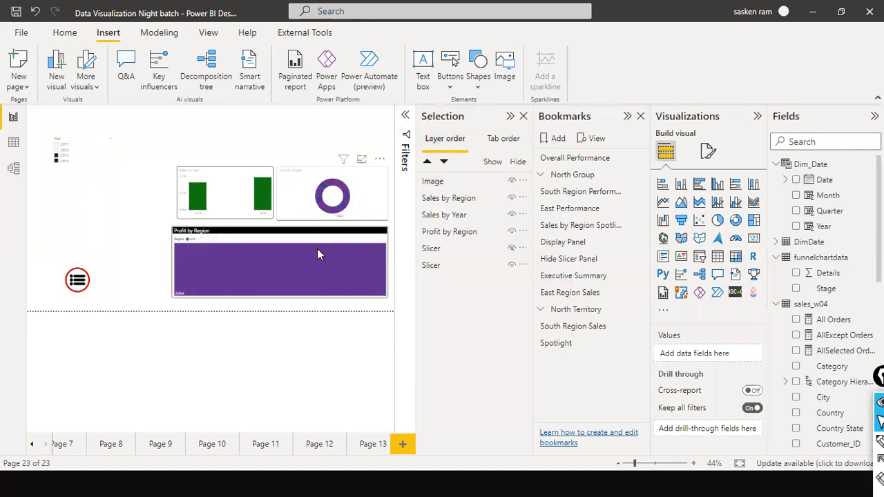
click(510, 254)
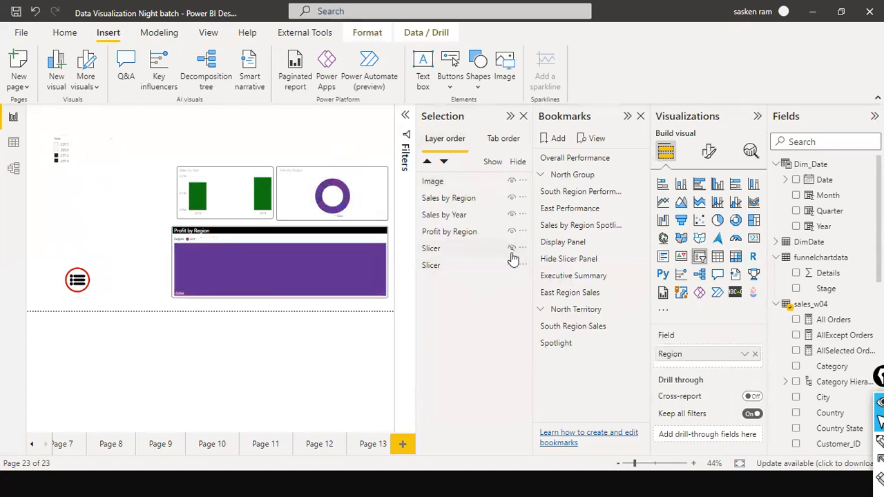
click(512, 249)
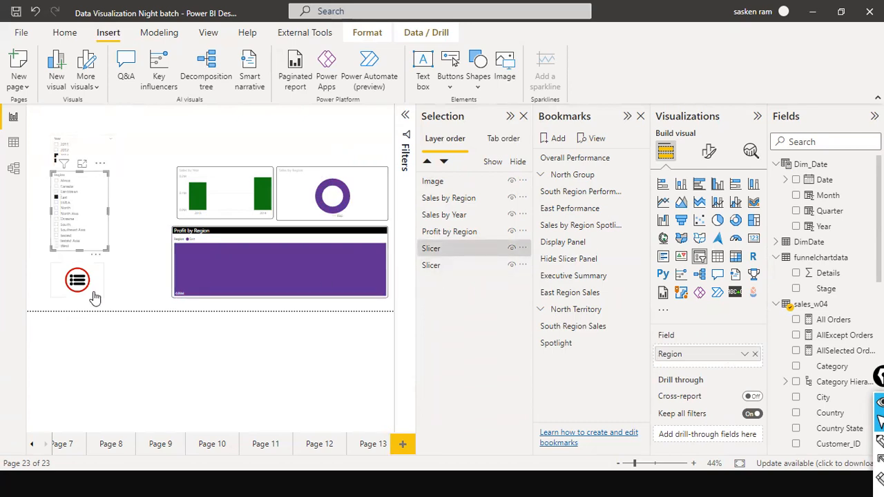
click(134, 299)
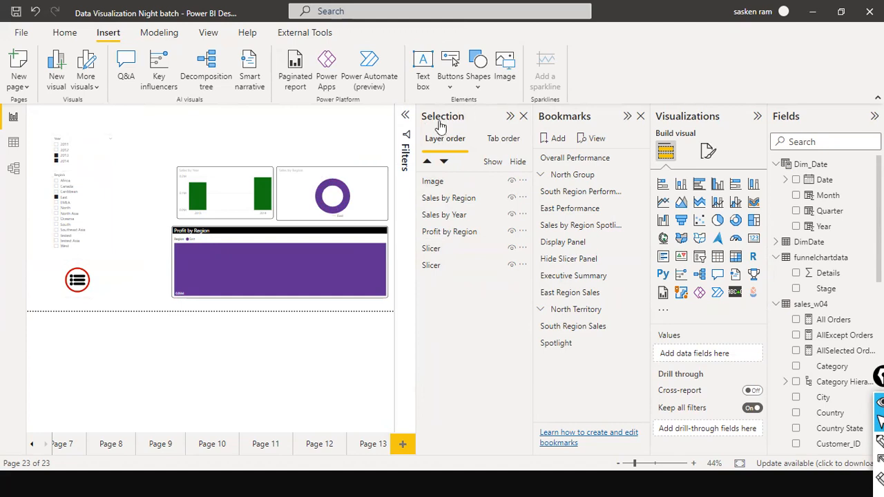
Save the current view with both slicers visible as a bookmark named Display Slicer1
click(559, 145)
double_click(562, 359)
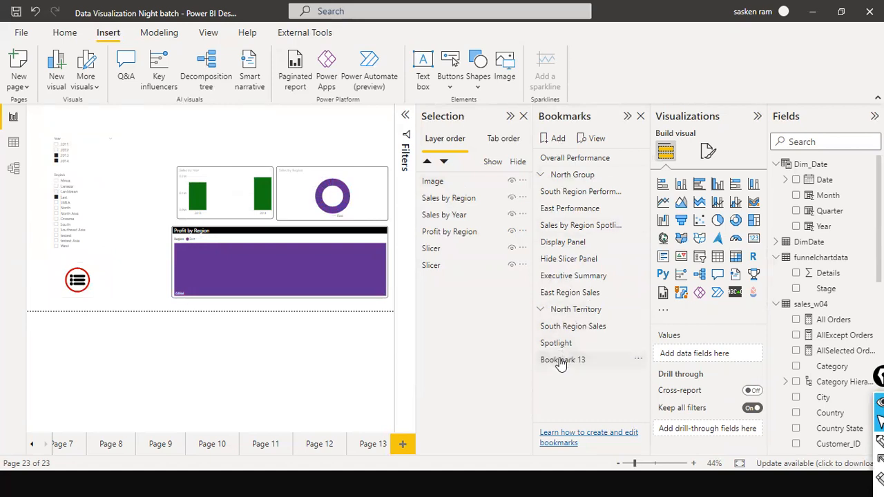
text(Dis)
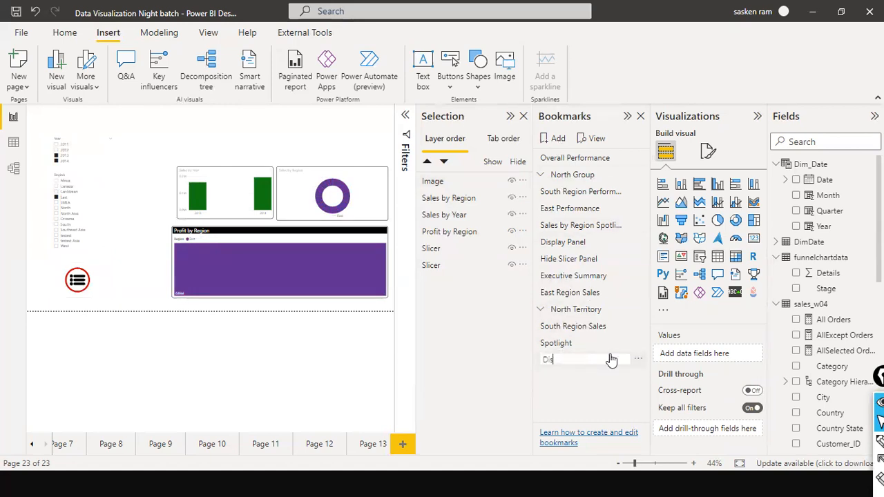
text(play Slicer1)
key(Return)
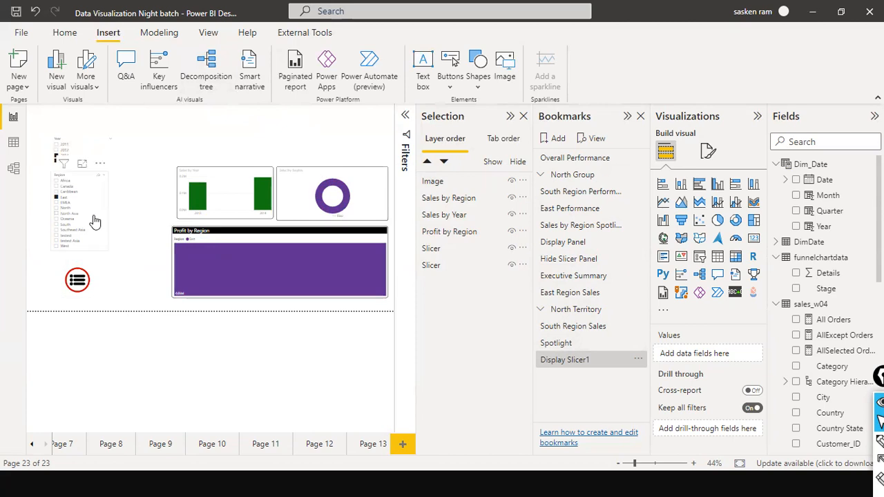
Filter the Region slicer to North Asia and the Year slicer to 2011, and hide both slicers
click(99, 156)
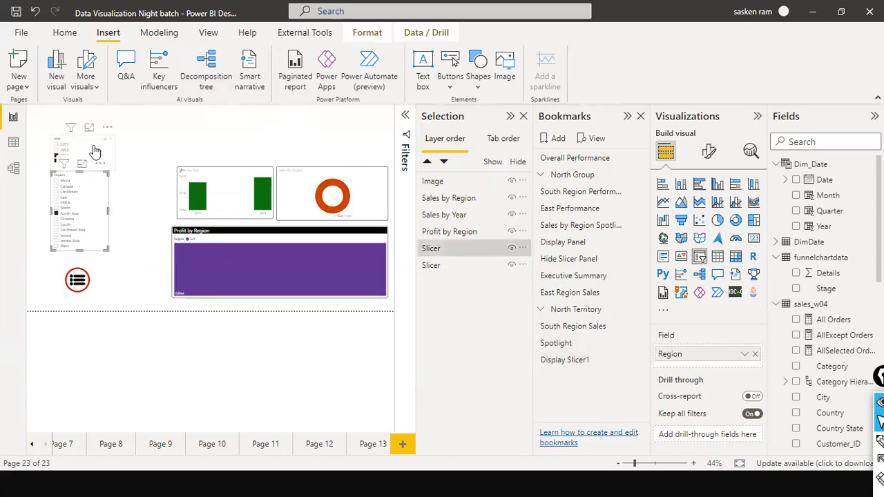
ctrl+click(94, 147)
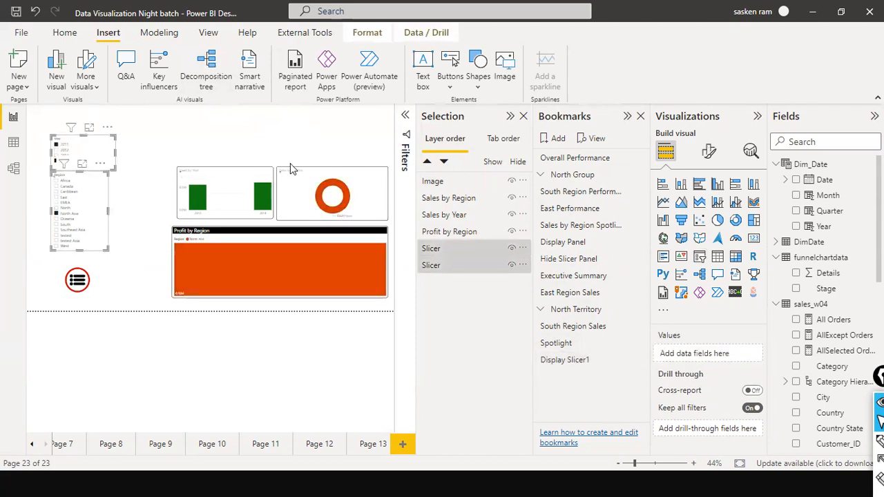
click(512, 249)
click(522, 265)
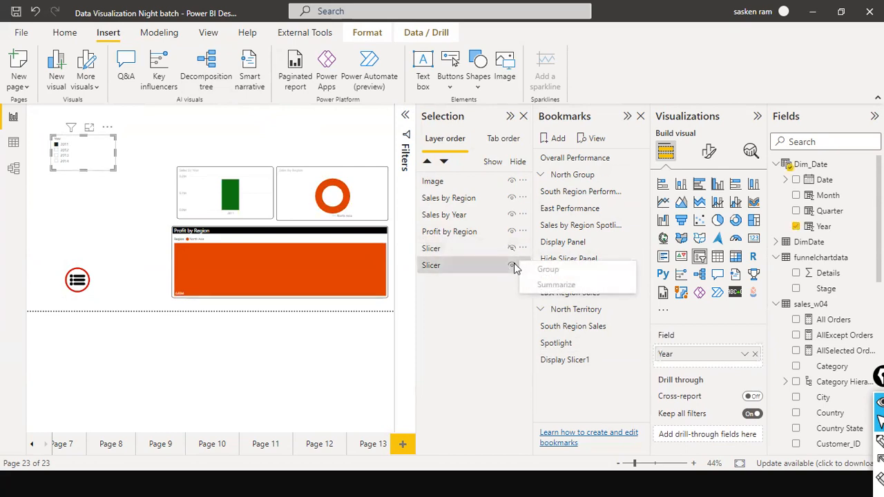
click(511, 265)
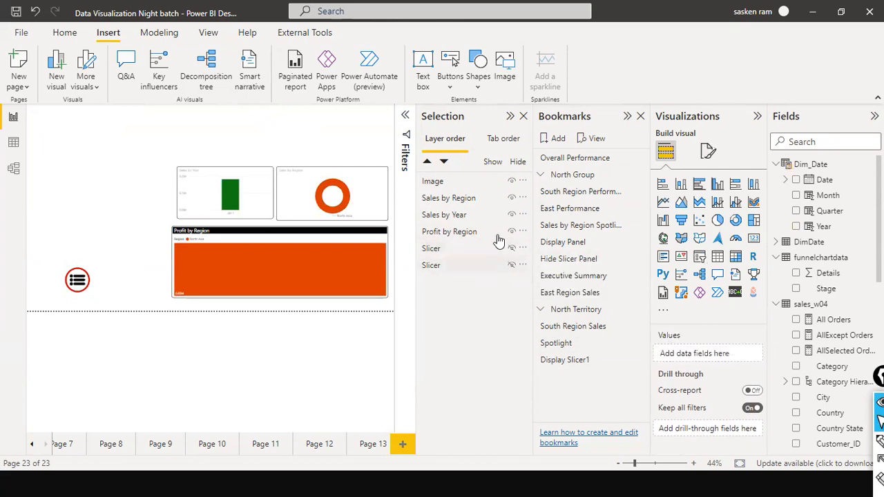
Save the view with both slicers hidden as a bookmark named Hide Slicer 1
click(557, 139)
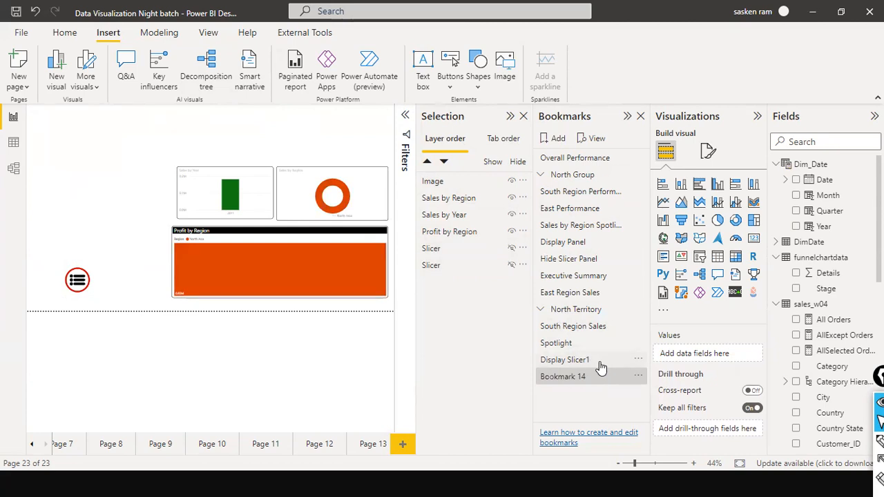
double_click(556, 376)
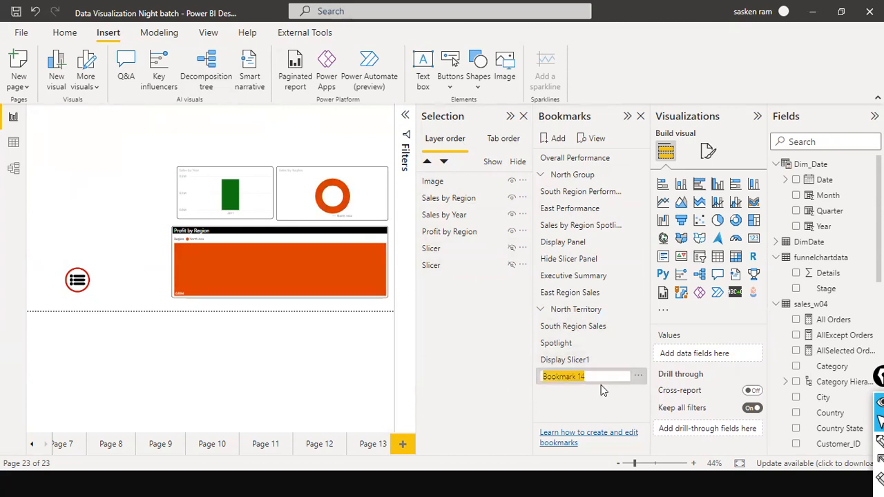
text(Hide)
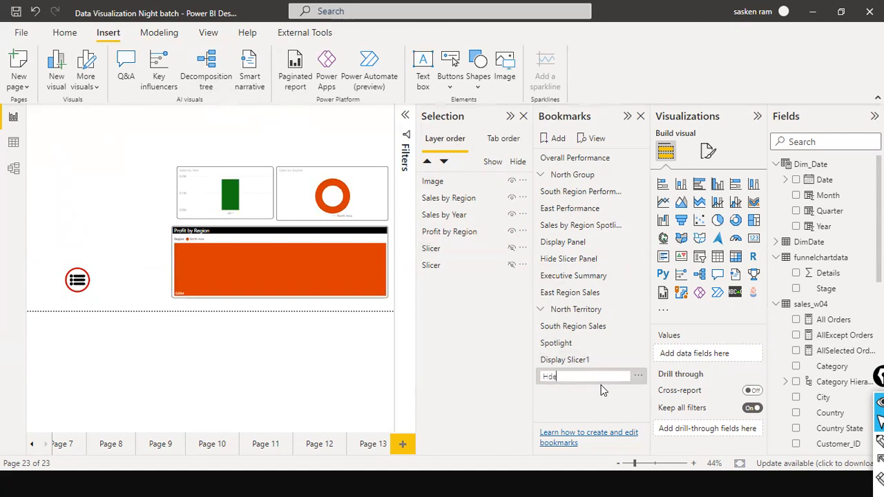
text(licer 1)
key(Return)
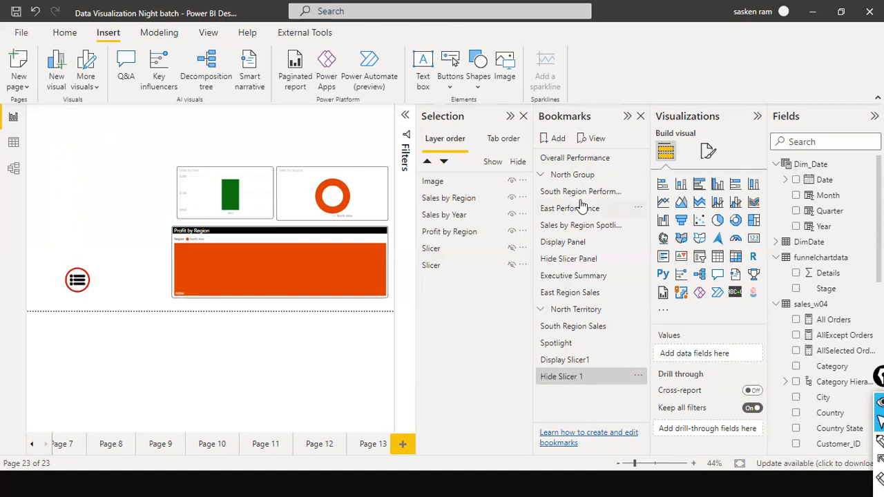
Switch between the Display Slicer1 and Hide Slicer 1 bookmarks to compare their views
click(563, 363)
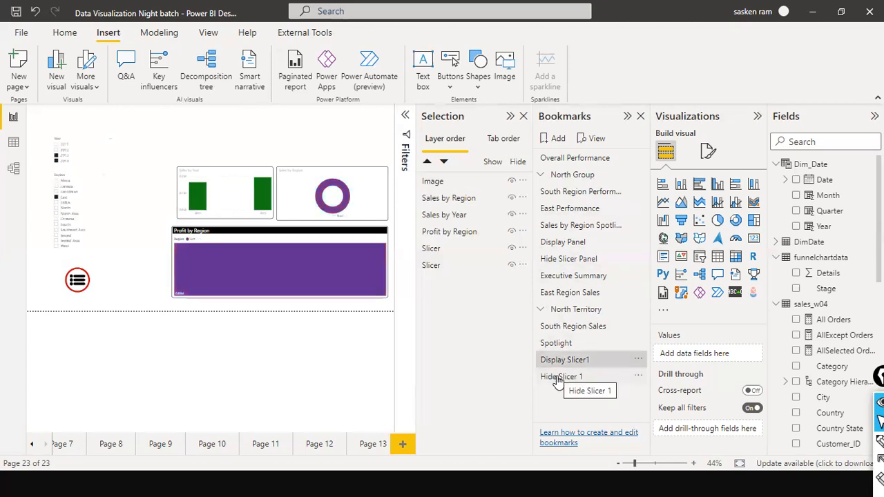
click(558, 378)
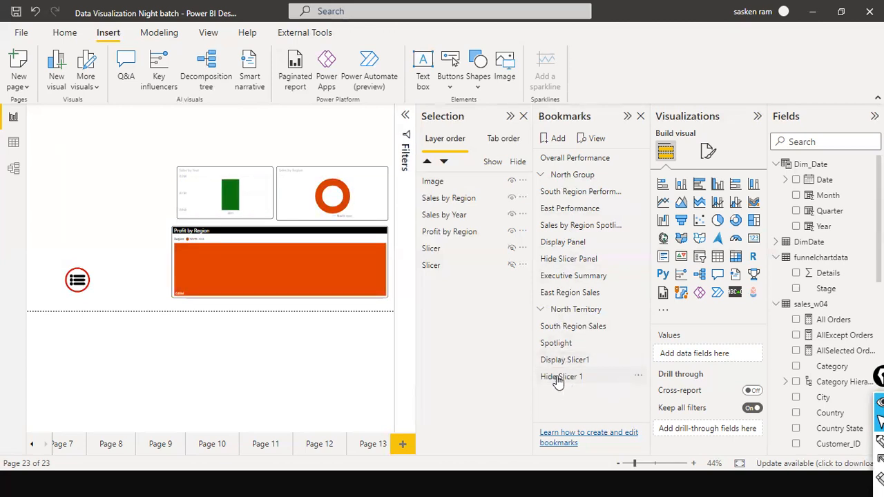
click(570, 377)
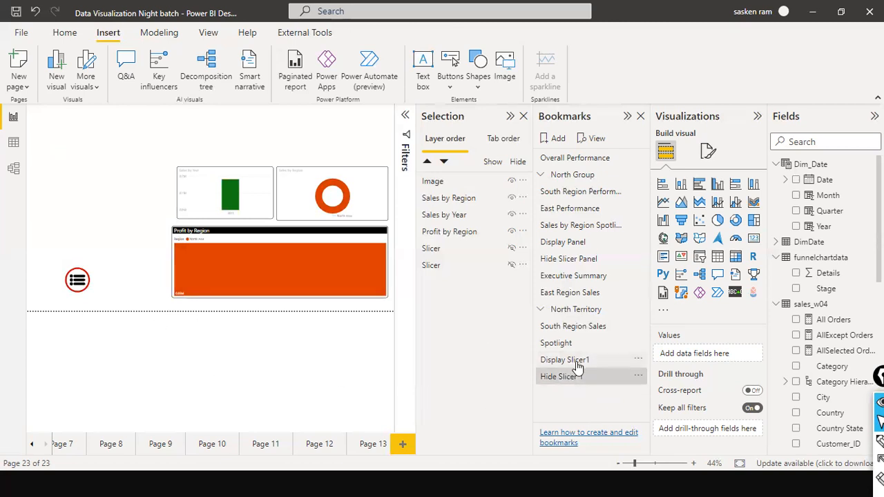
Set the menu image's action type to Bookmark with Display Slicer1 as its target bookmark
click(76, 280)
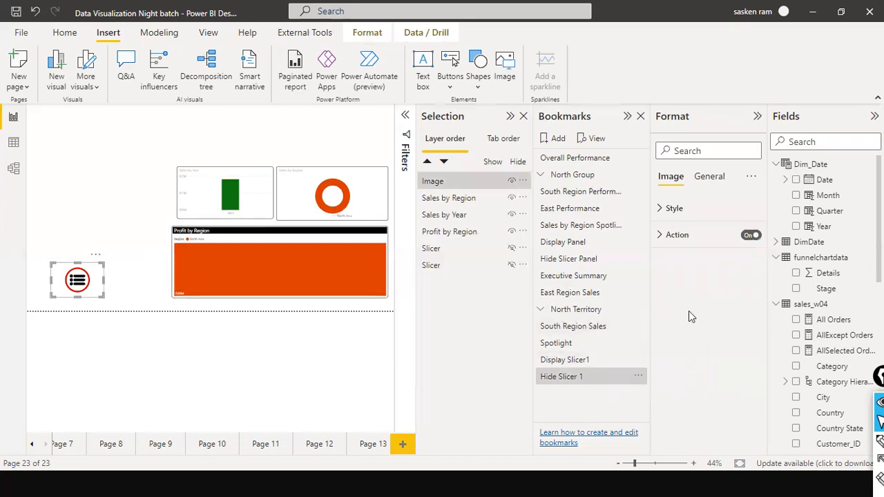
click(661, 235)
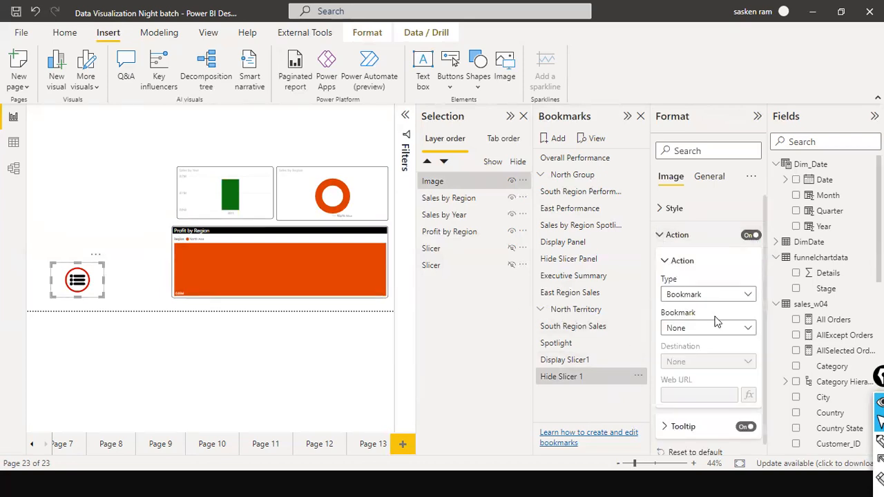
click(749, 295)
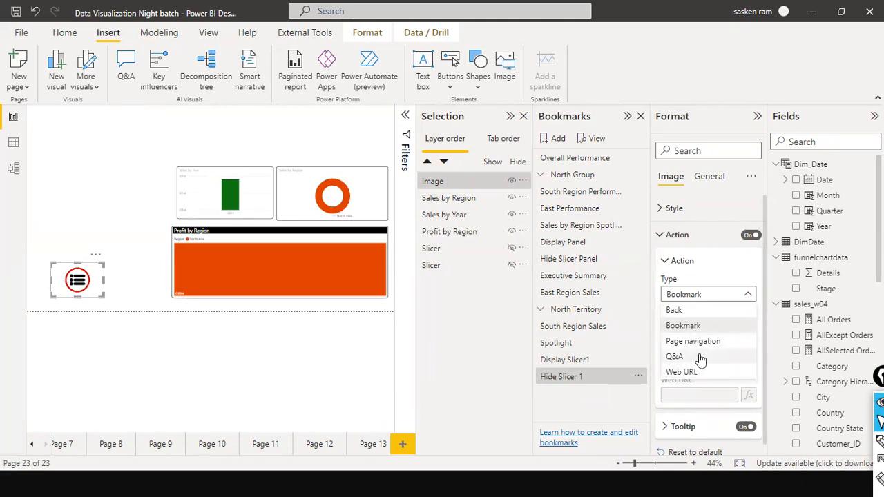
click(697, 326)
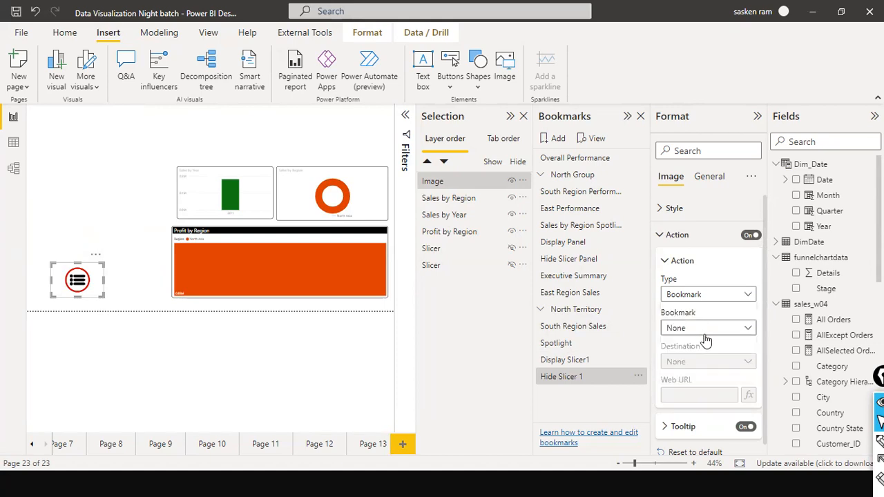
click(730, 332)
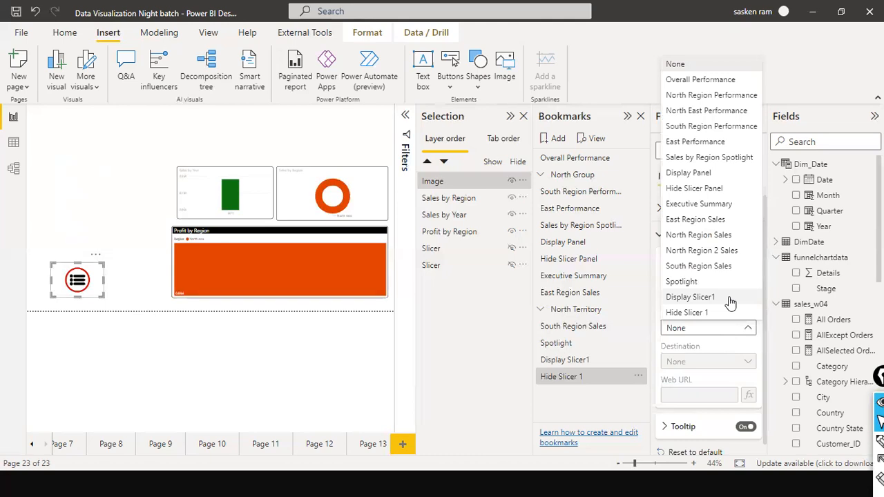
click(730, 301)
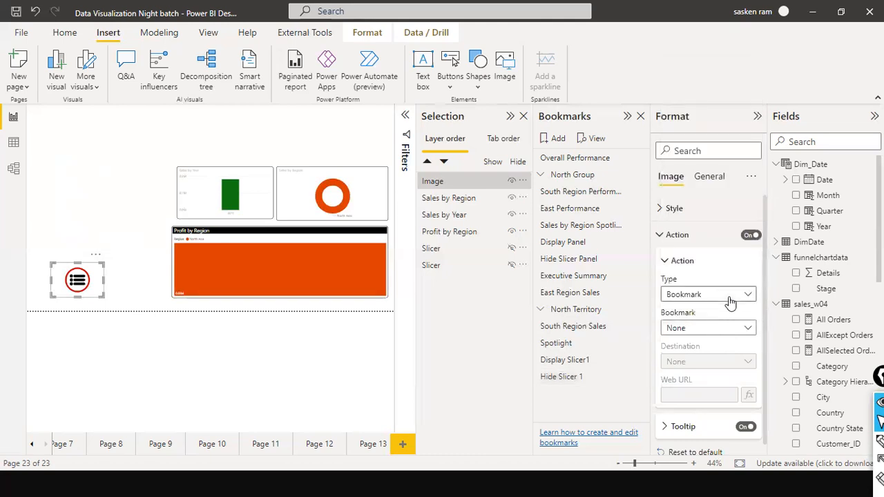
click(313, 370)
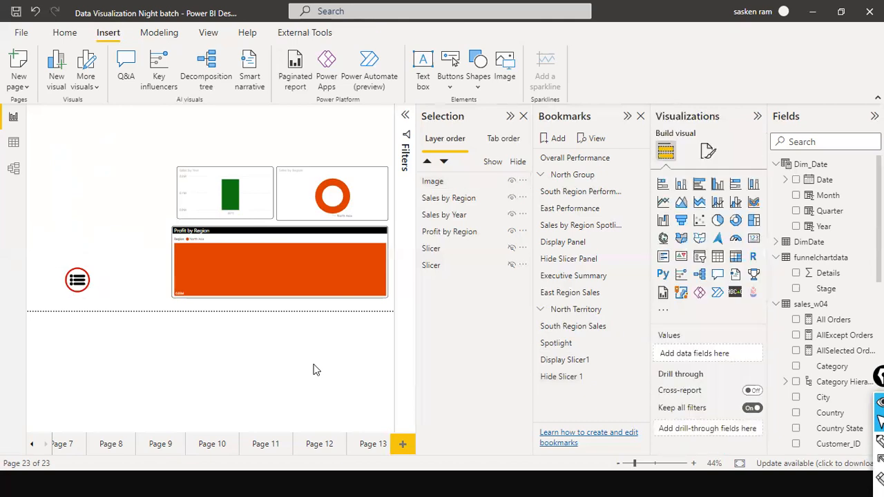
Save the view with the linked menu image and hidden slicers as a bookmark named Menu Display
click(554, 140)
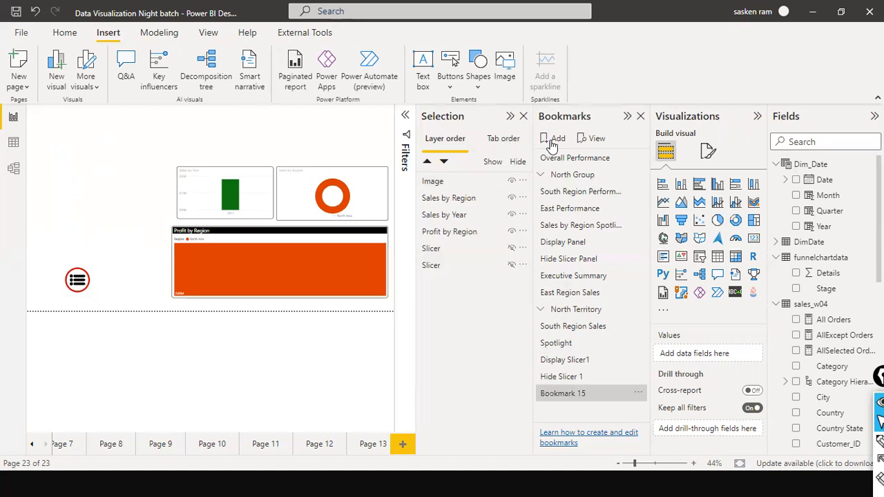
double_click(562, 392)
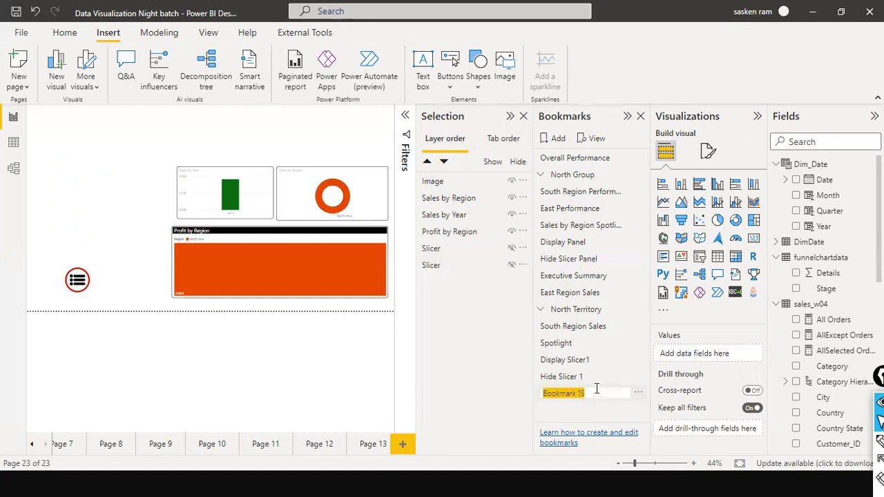
text(Menu)
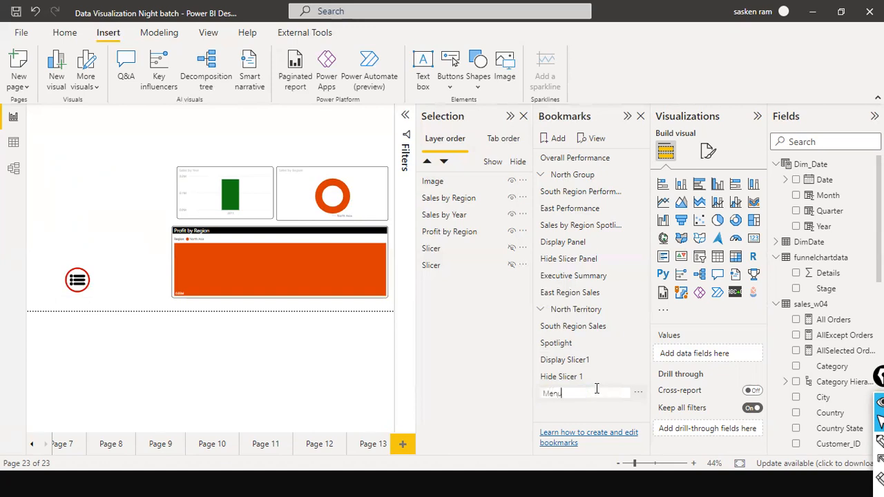
text( Display)
key(Return)
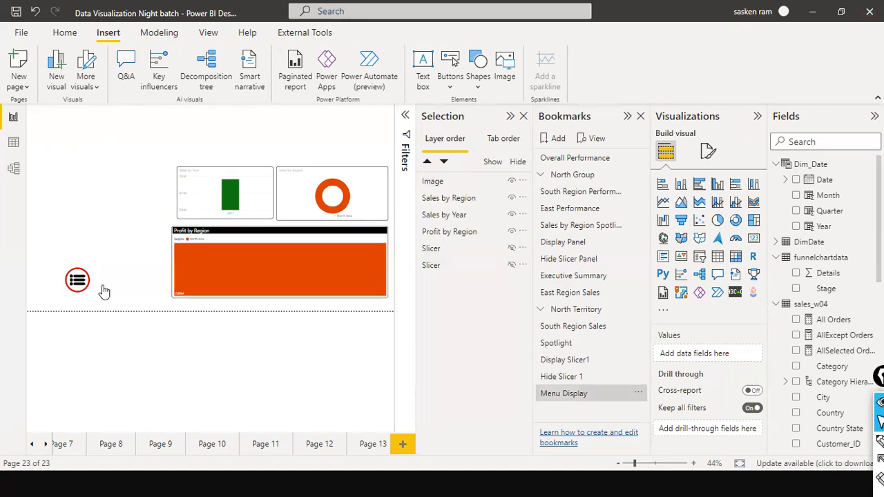
Test the menu image's link, switch to the Hide Slicer 1 and Menu Display bookmarks, and follow the link again
ctrl+click(76, 280)
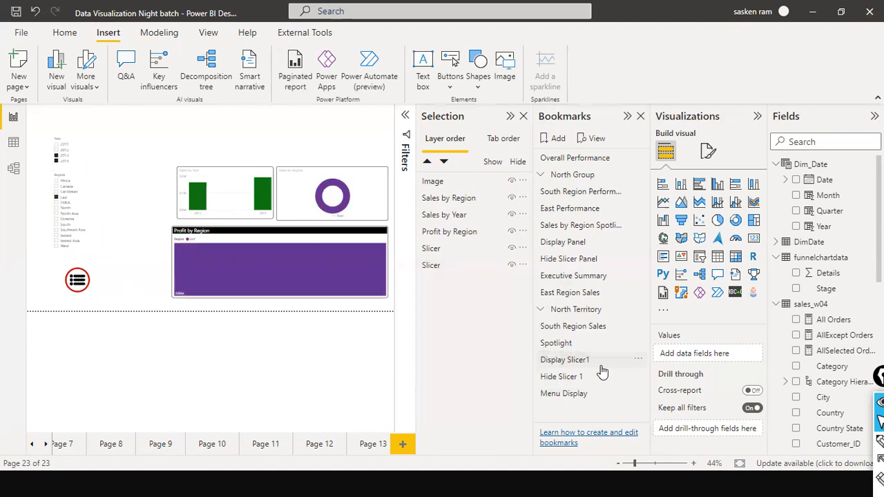
click(561, 376)
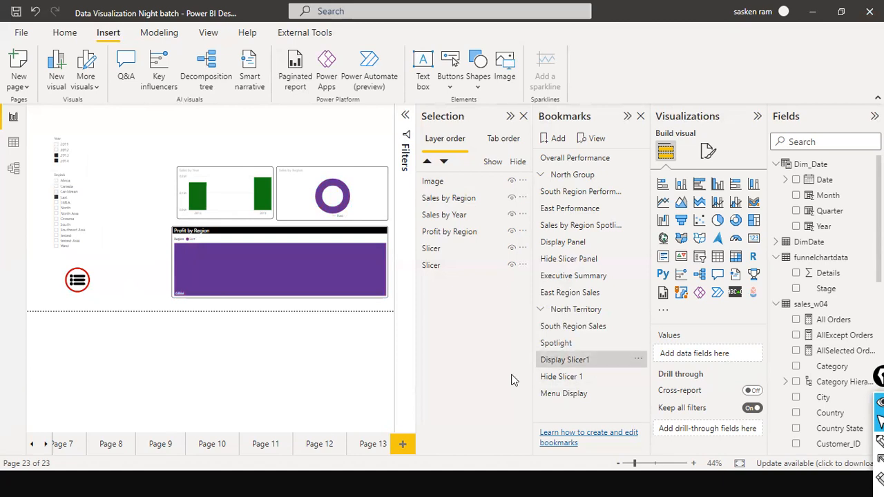
click(562, 394)
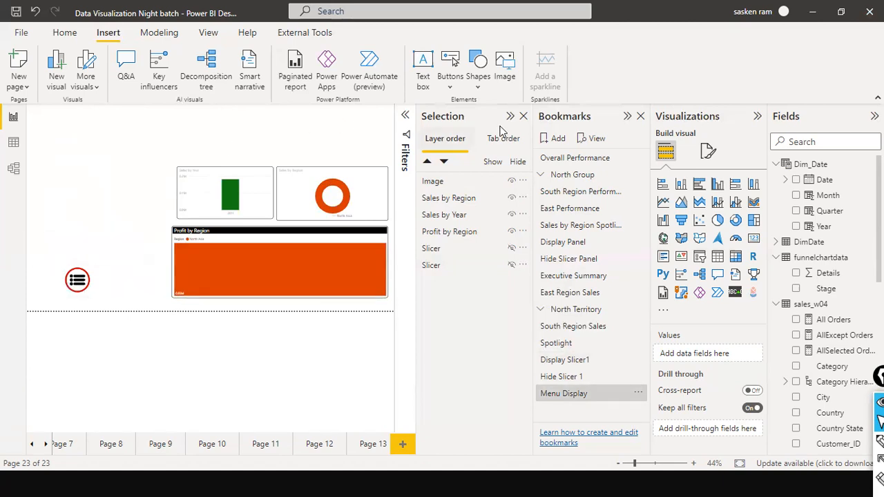
ctrl+click(77, 284)
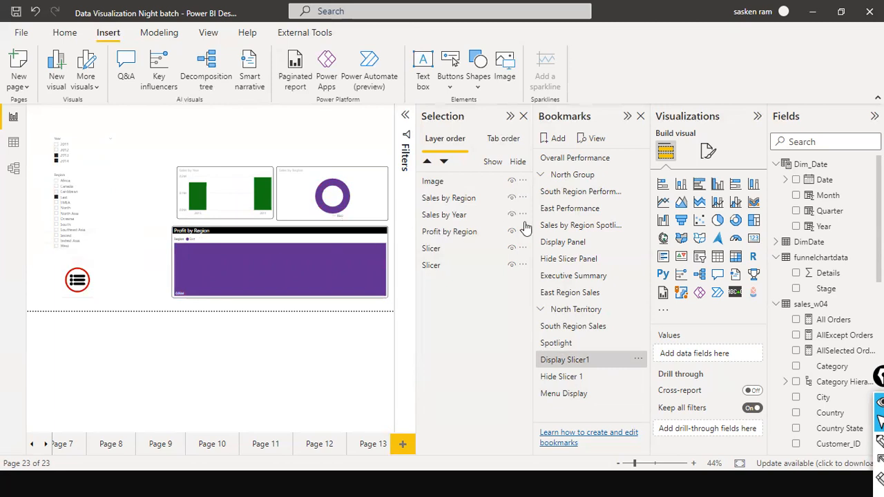
Check the action type and target bookmark assigned to the menu image, and deselect it
click(96, 280)
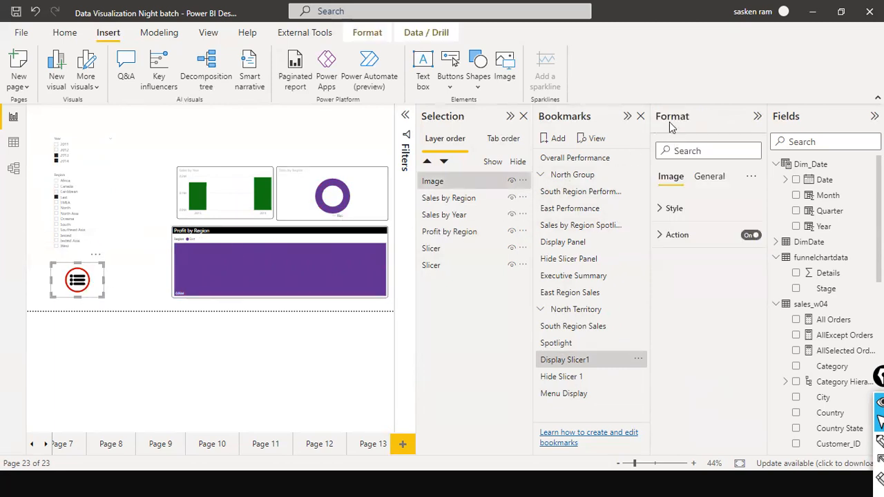
click(659, 239)
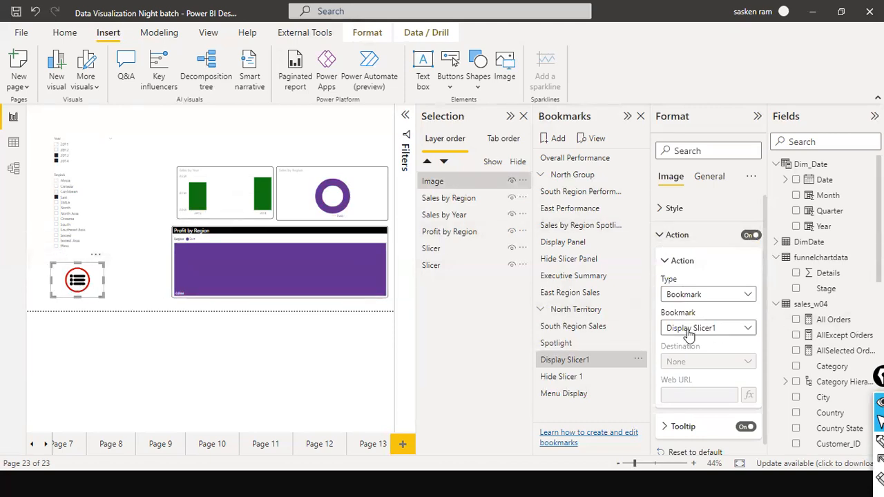
click(162, 300)
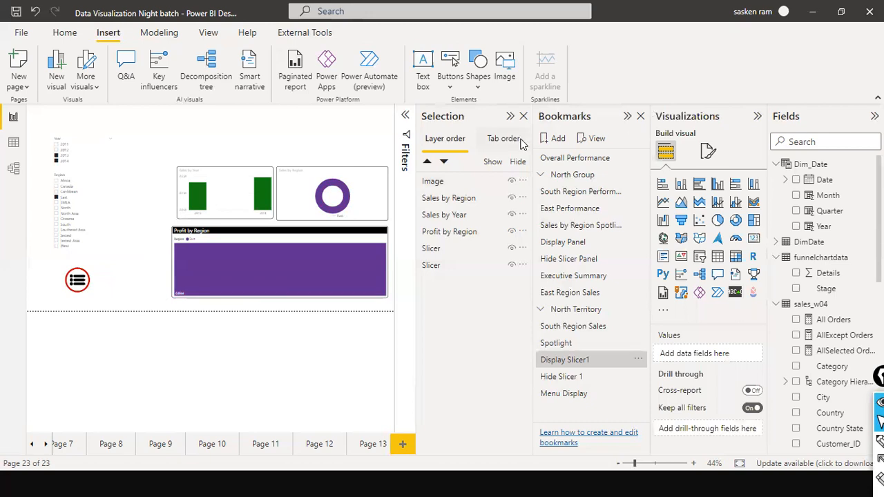
Collapse the Selection and Bookmarks panes to give the report page more room
click(511, 119)
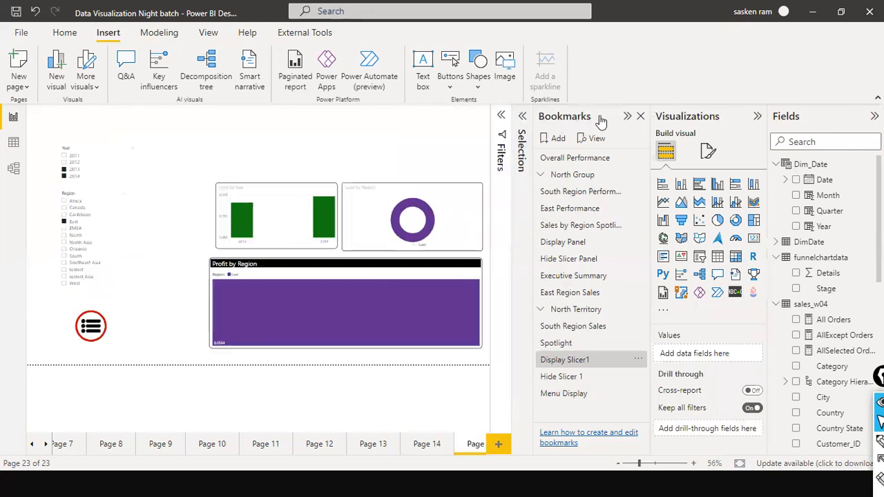
click(625, 121)
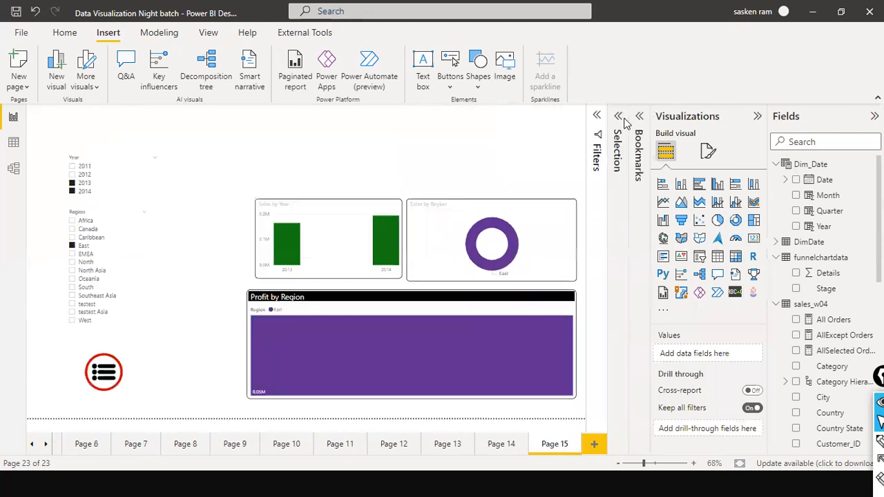